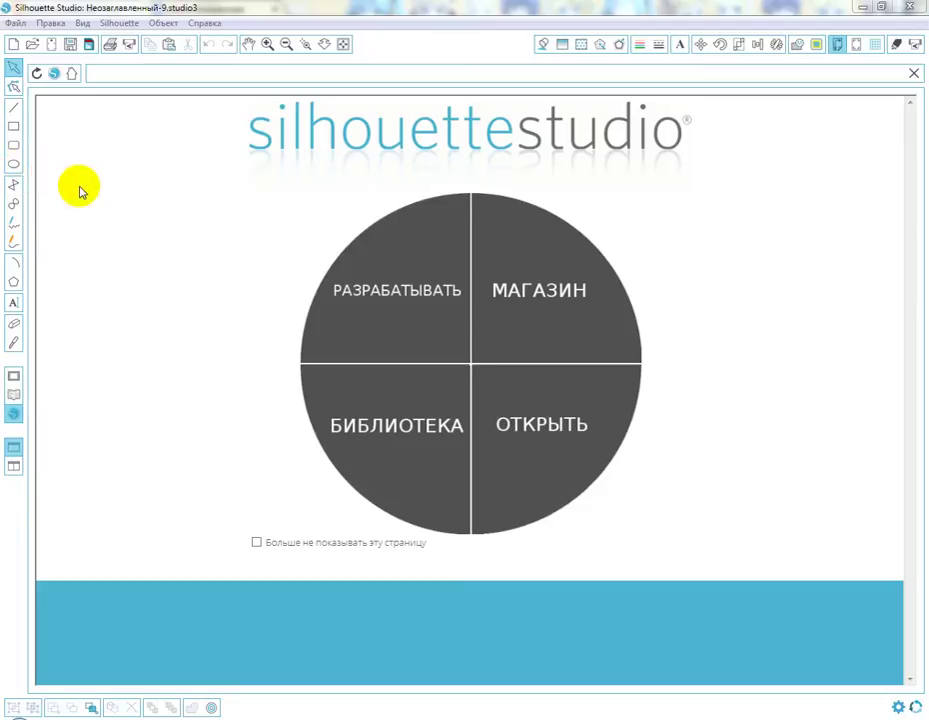
Check the installed program version in the About information, and close it.
left_click(207, 23)
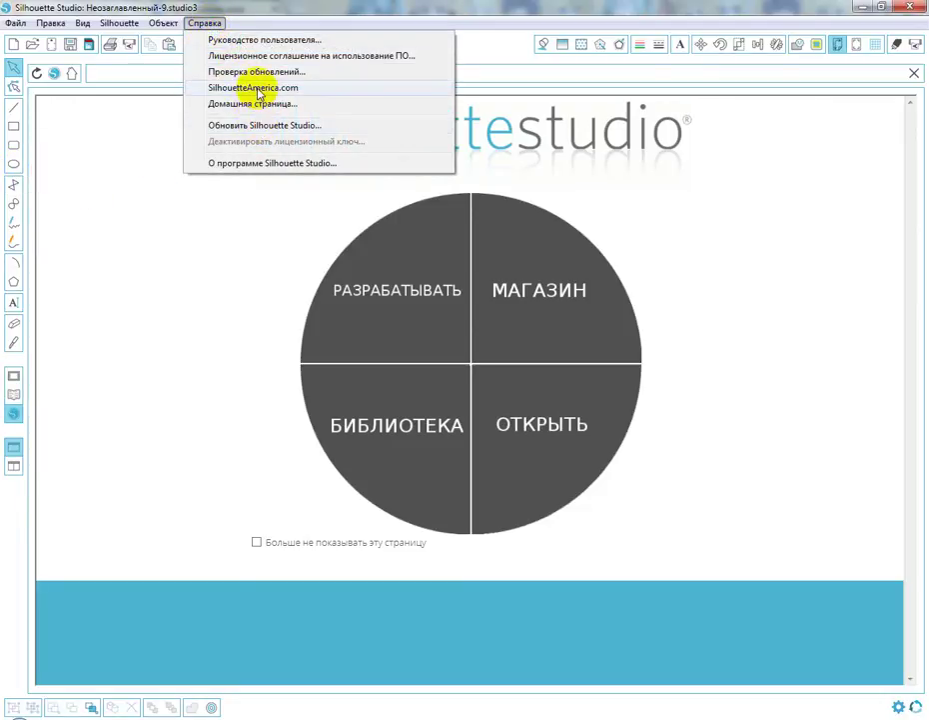
left_click(260, 163)
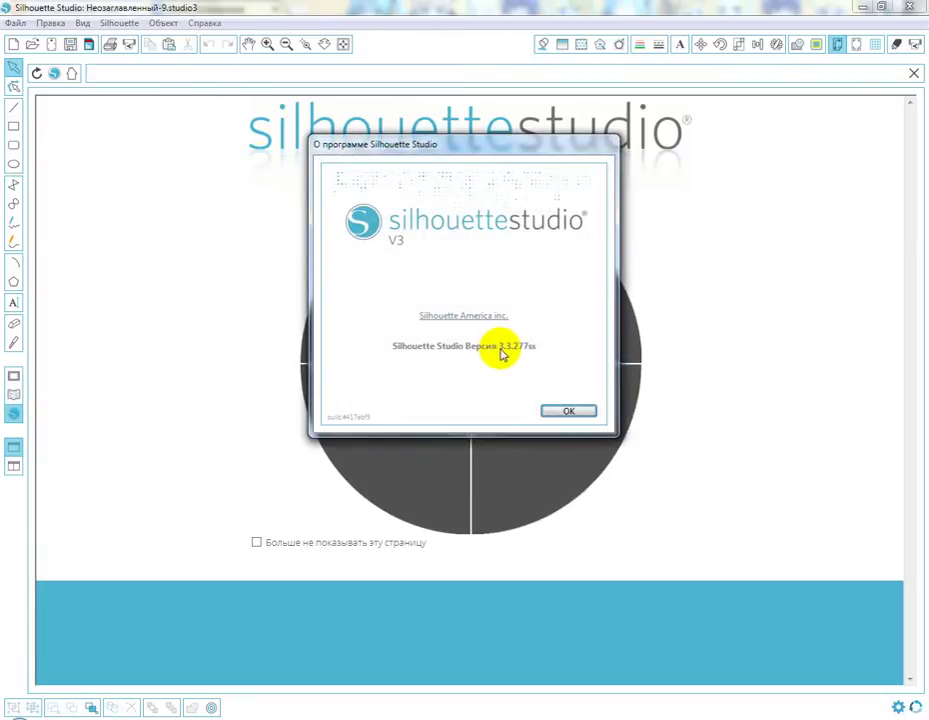
left_click(575, 411)
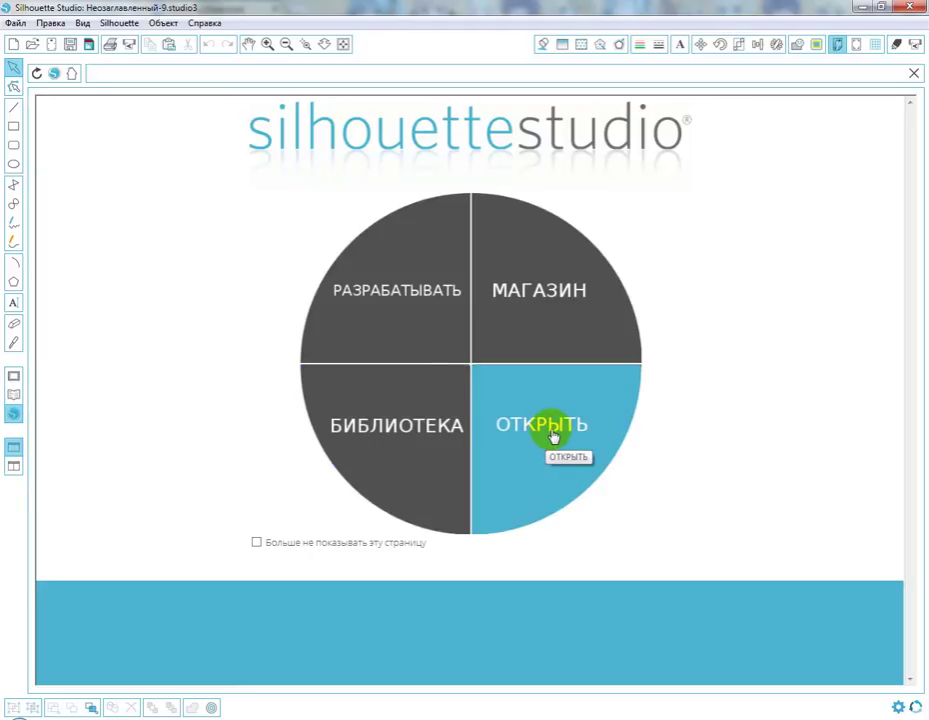
Open the design workspace and set the registration marks style to off (Выкл.).
left_click(392, 295)
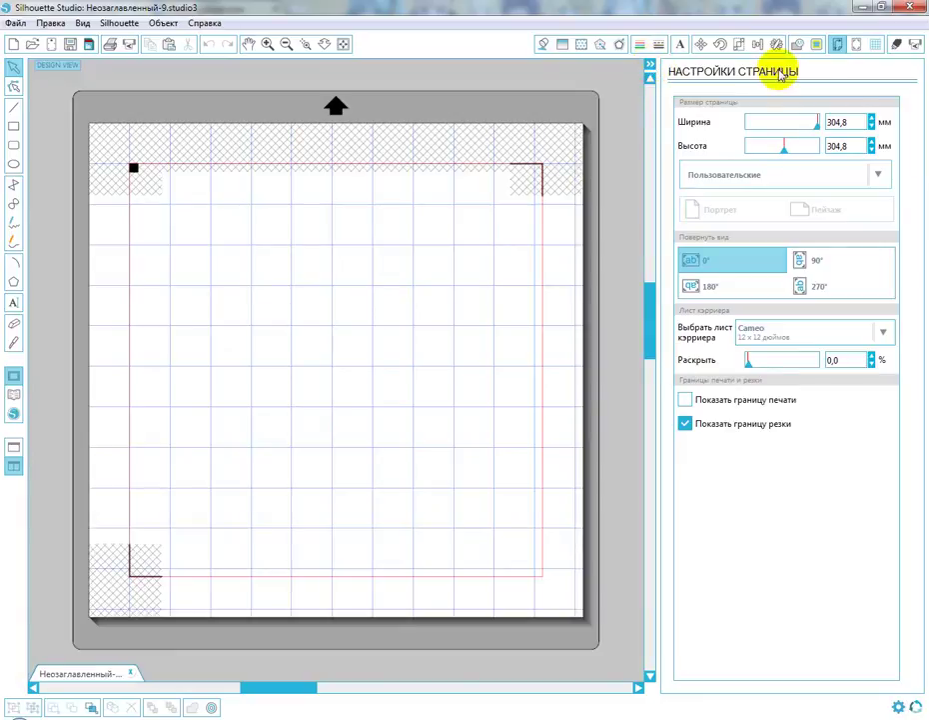
left_click(855, 121)
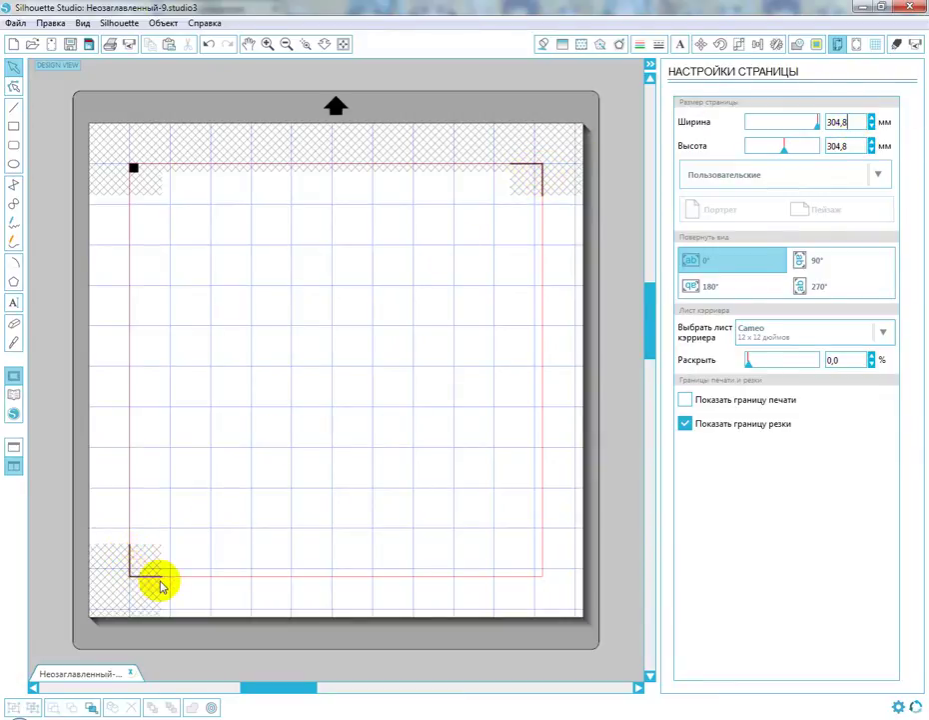
left_click(856, 46)
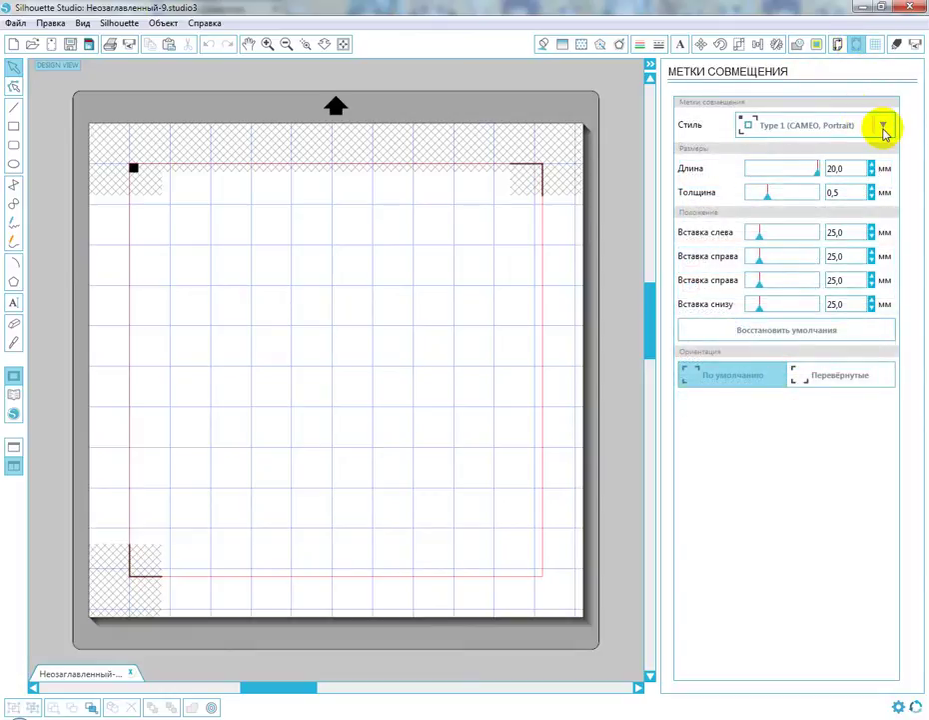
left_click(884, 127)
left_click(813, 156)
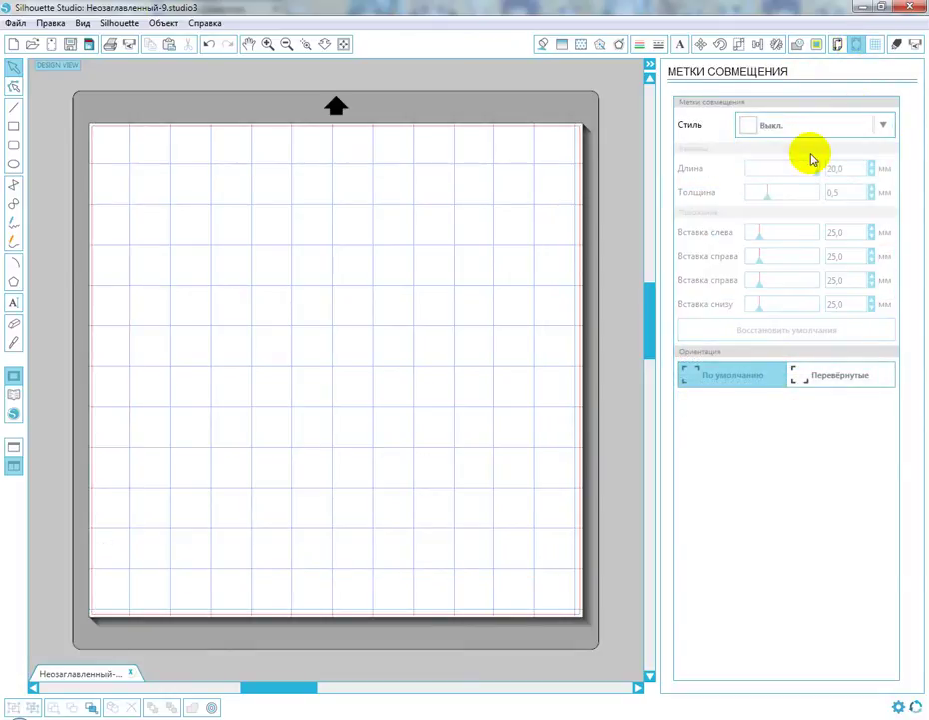
Turn the cut border display off and back on in the page settings, and hide the settings.
left_click(838, 46)
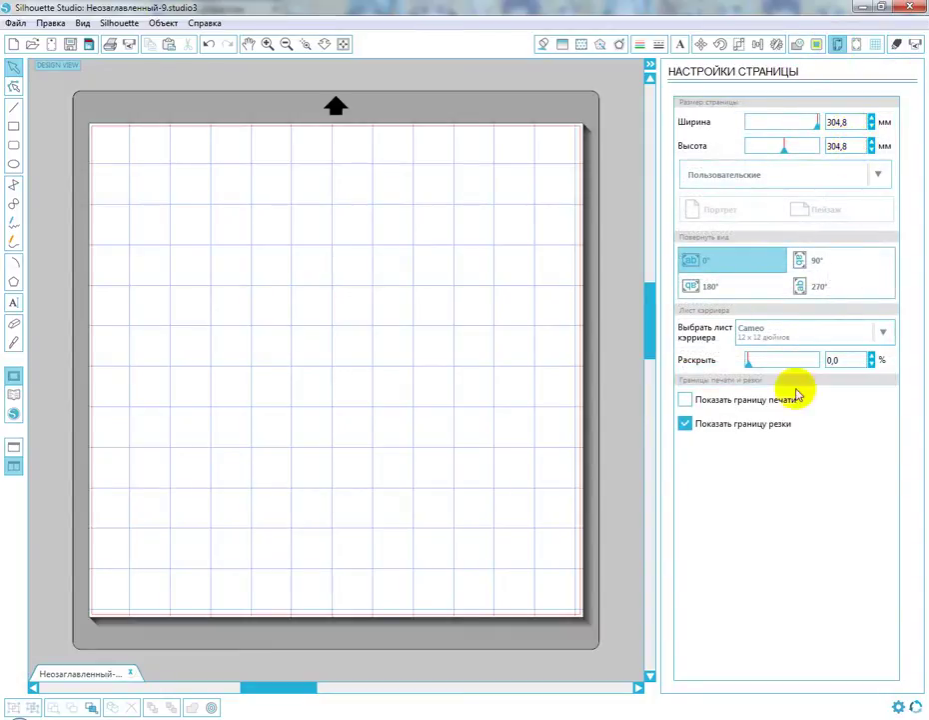
left_click(685, 424)
left_click(685, 424)
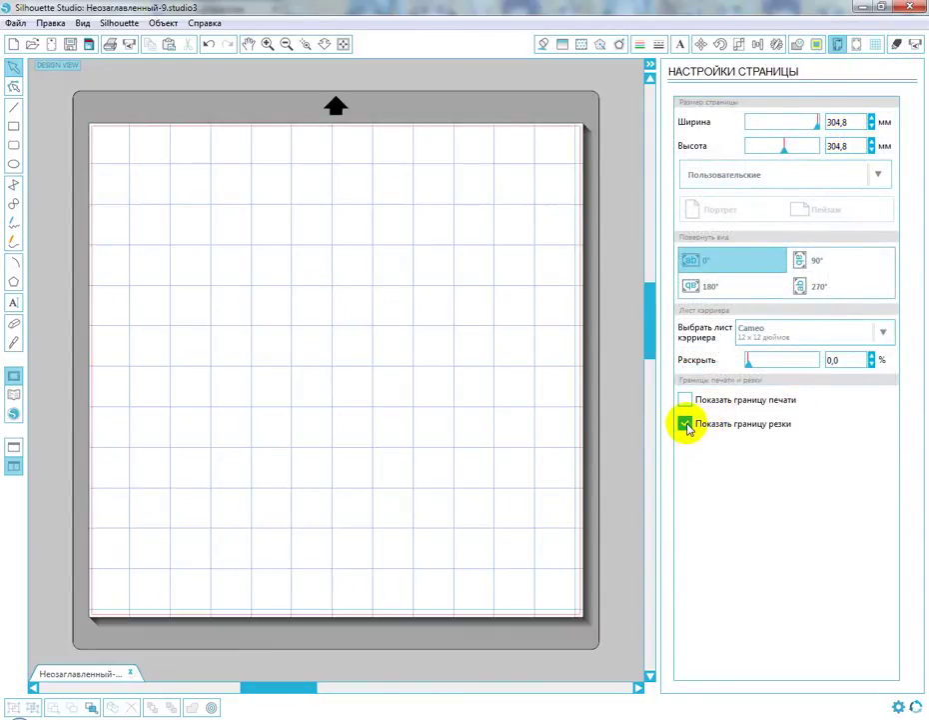
left_click(651, 66)
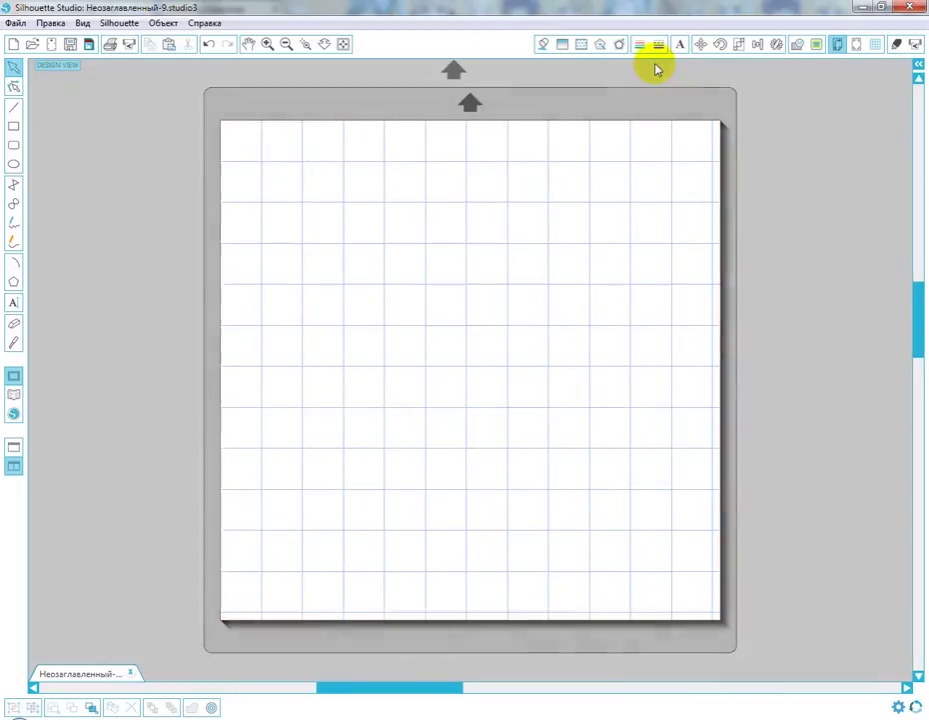
Save the document as забор.studio3 in the проект folder.
left_click(15, 22)
left_click(44, 126)
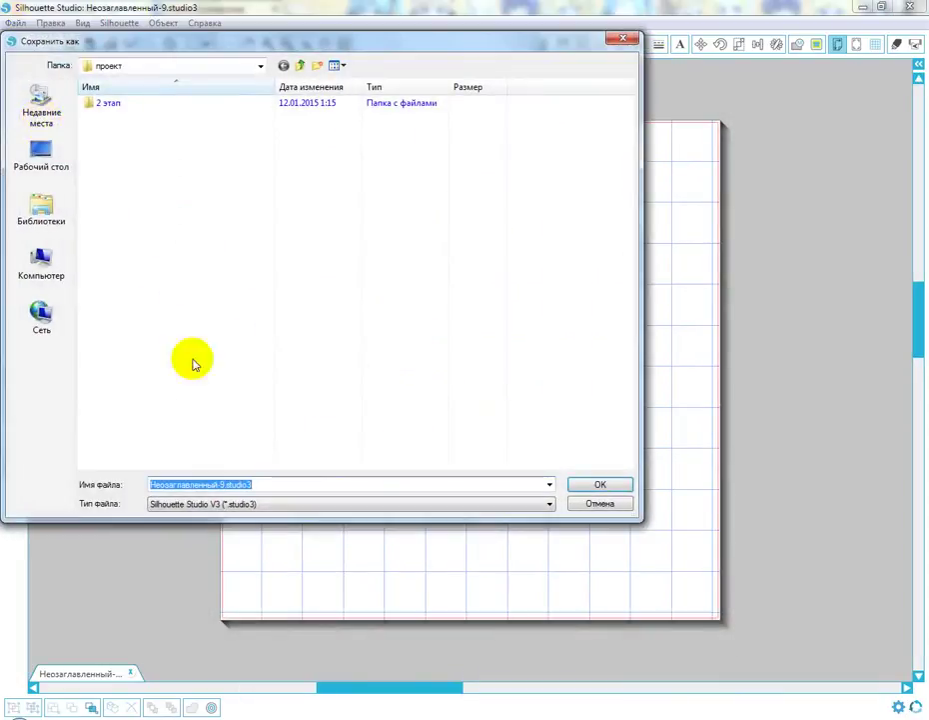
left_click(220, 484)
left_click_drag(222, 484, 150, 484)
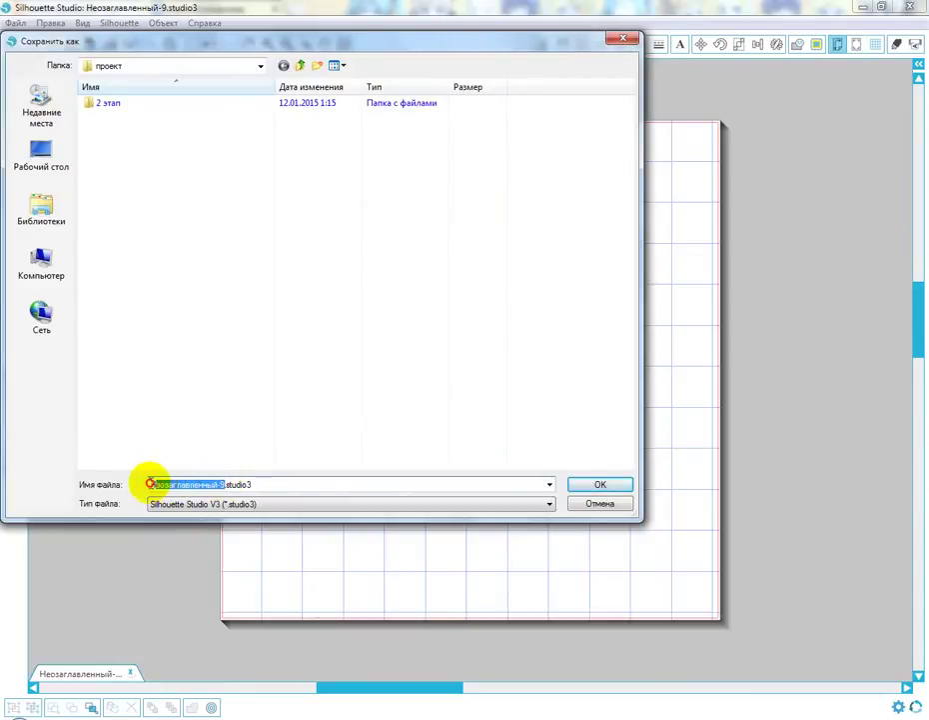
type("сабор")
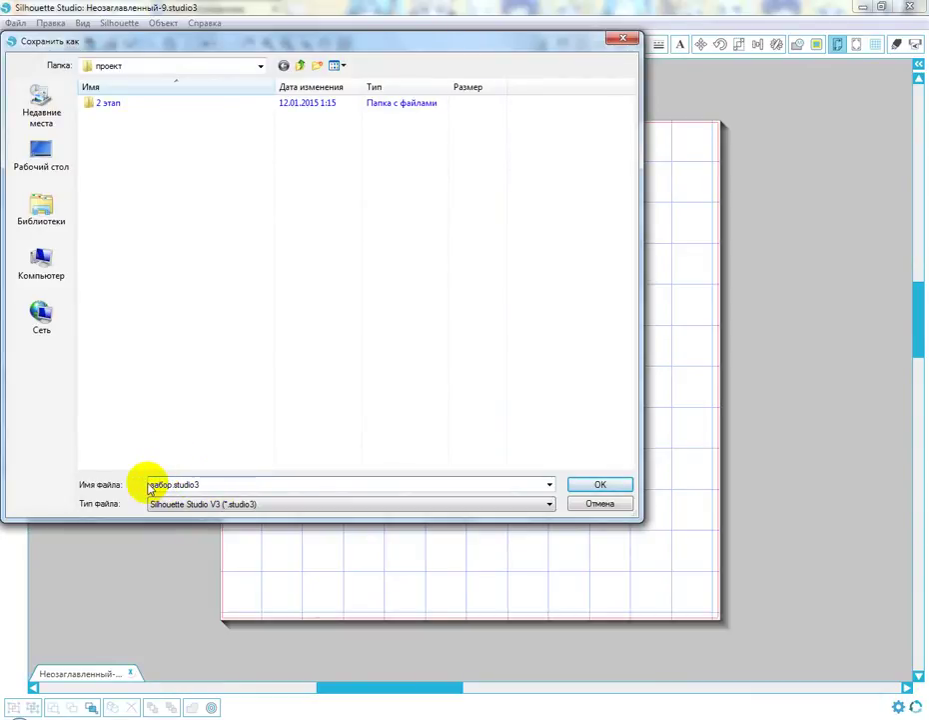
key("Return")
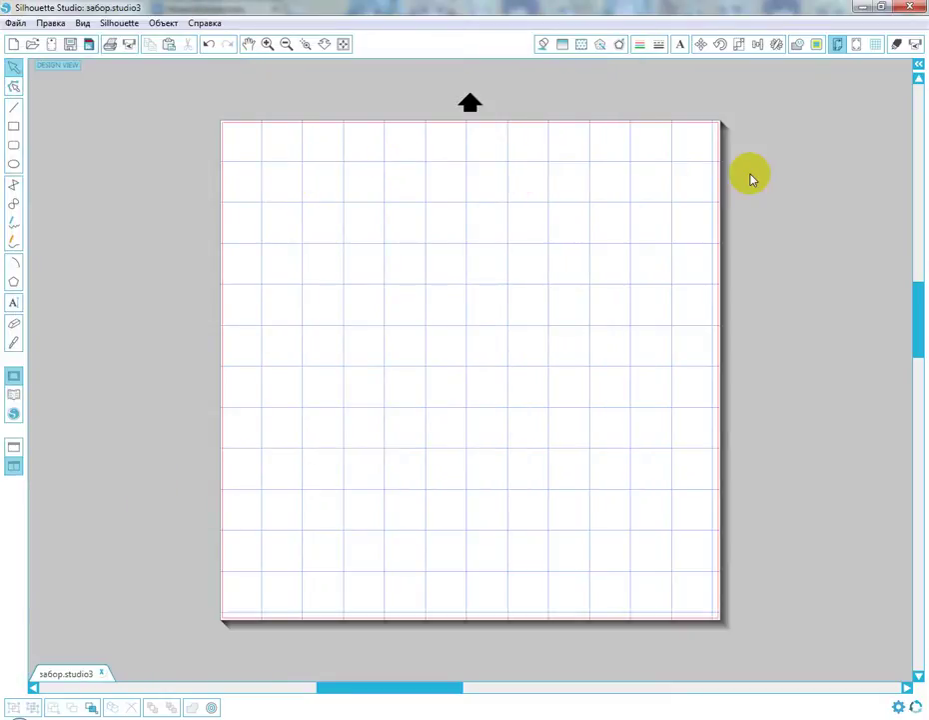
With nothing selected, set the fill colour for new shapes to the palest sky blue.
left_click(13, 66)
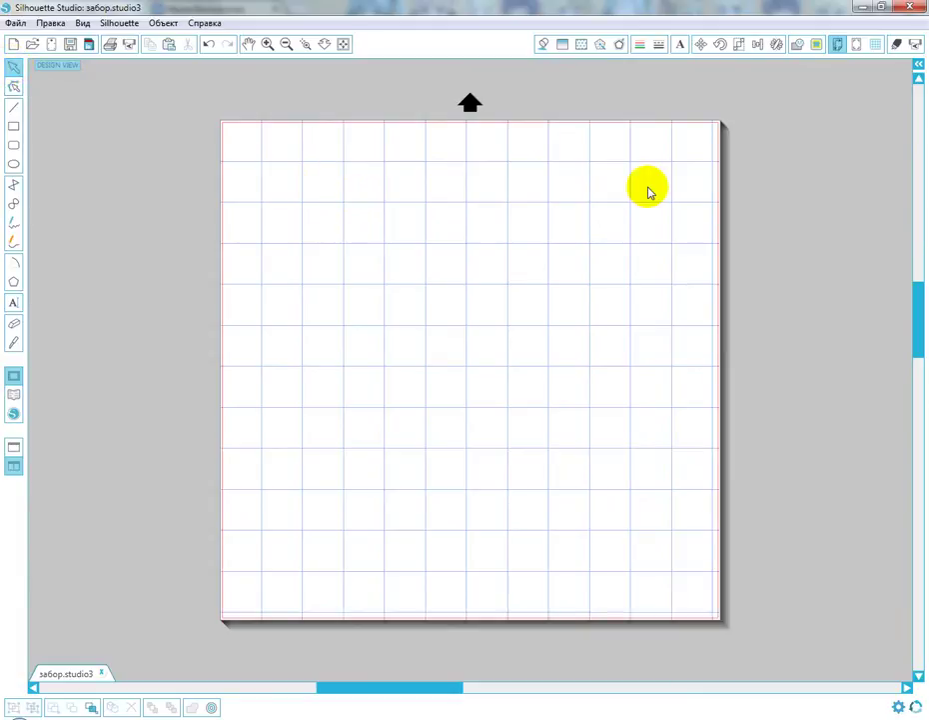
left_click(543, 44)
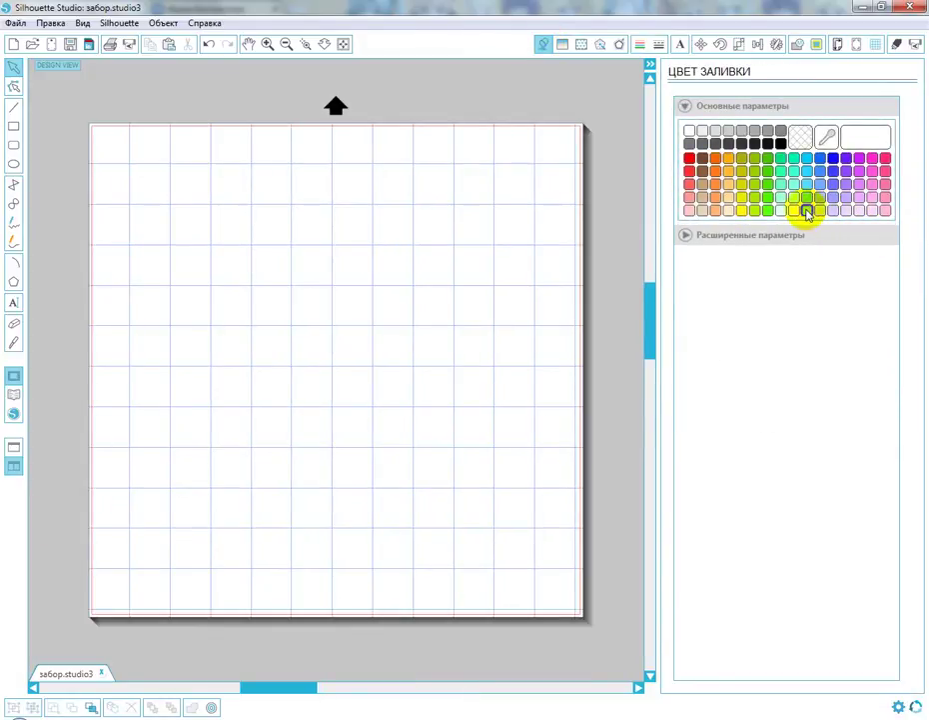
left_click(807, 211)
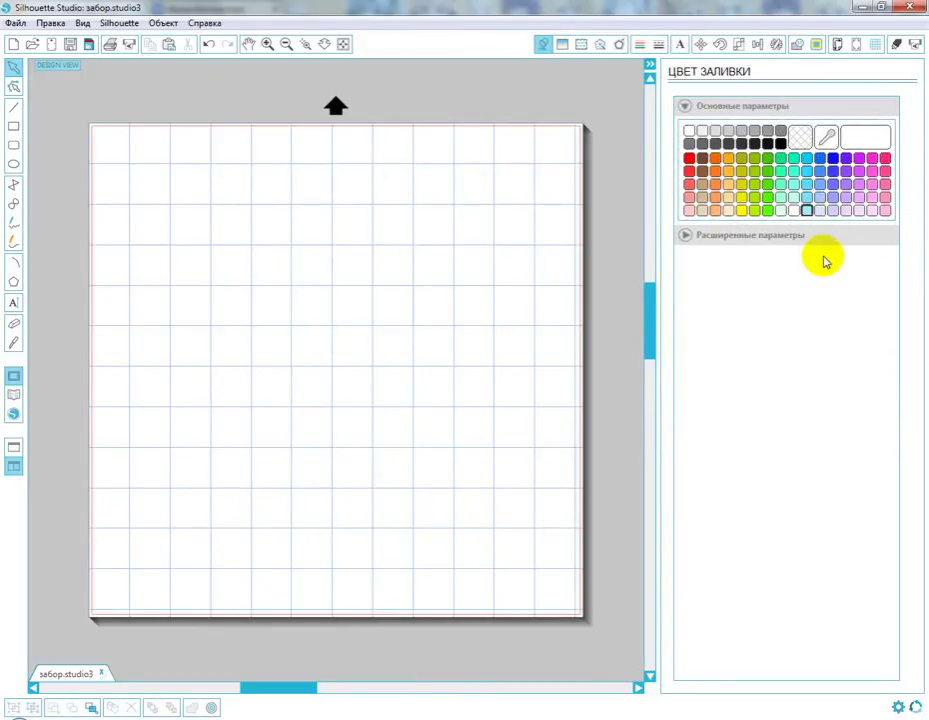
left_click(651, 65)
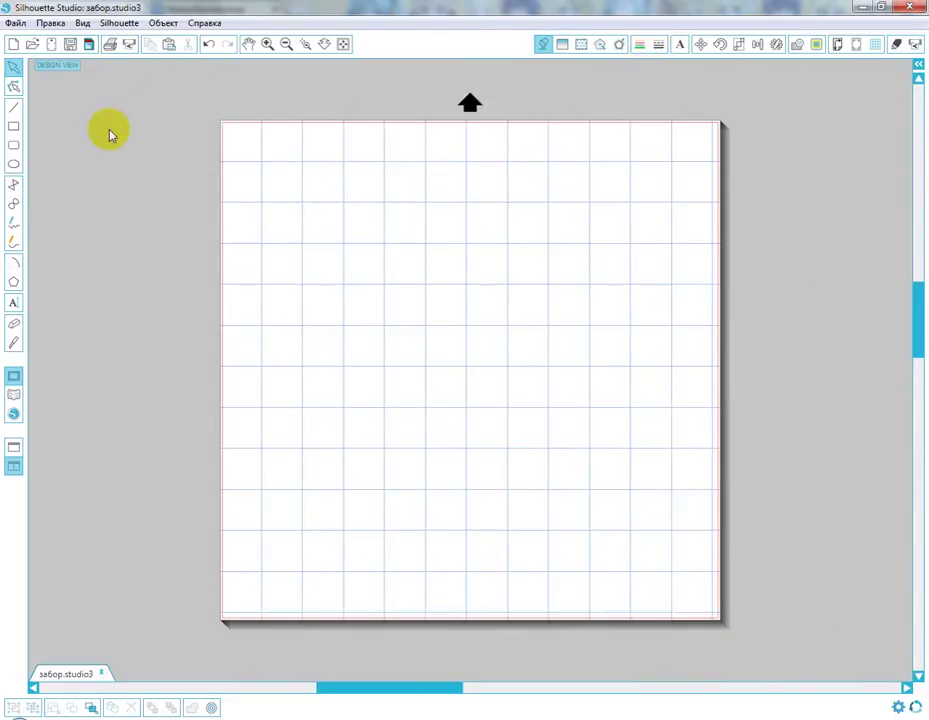
Draw a tall rectangle about 82 mm wide and 188 mm high on the page.
left_click(13, 132)
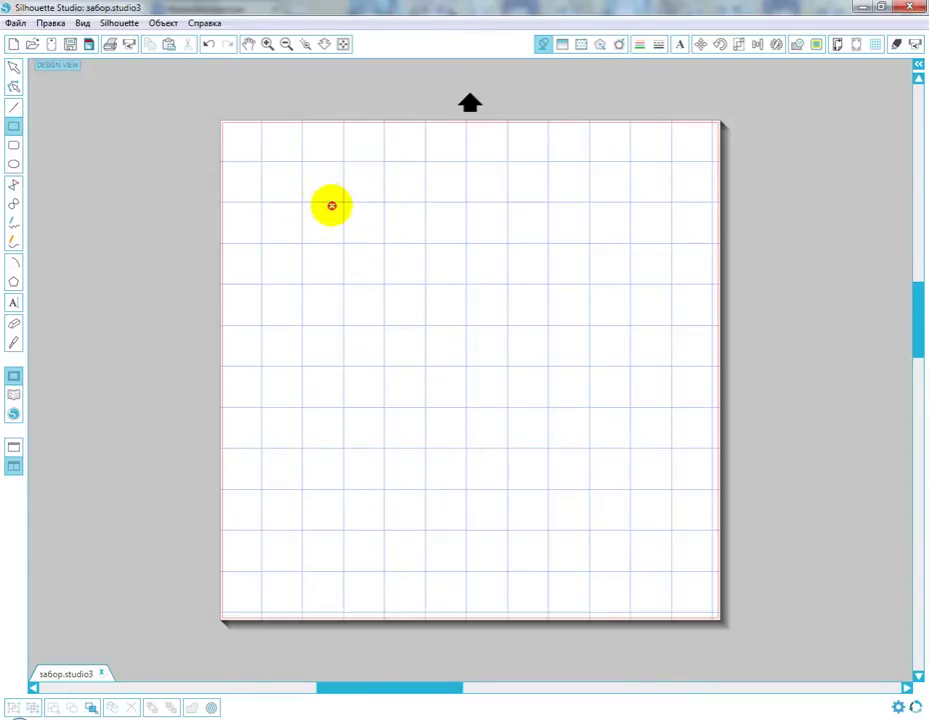
left_click_drag(323, 190, 458, 498)
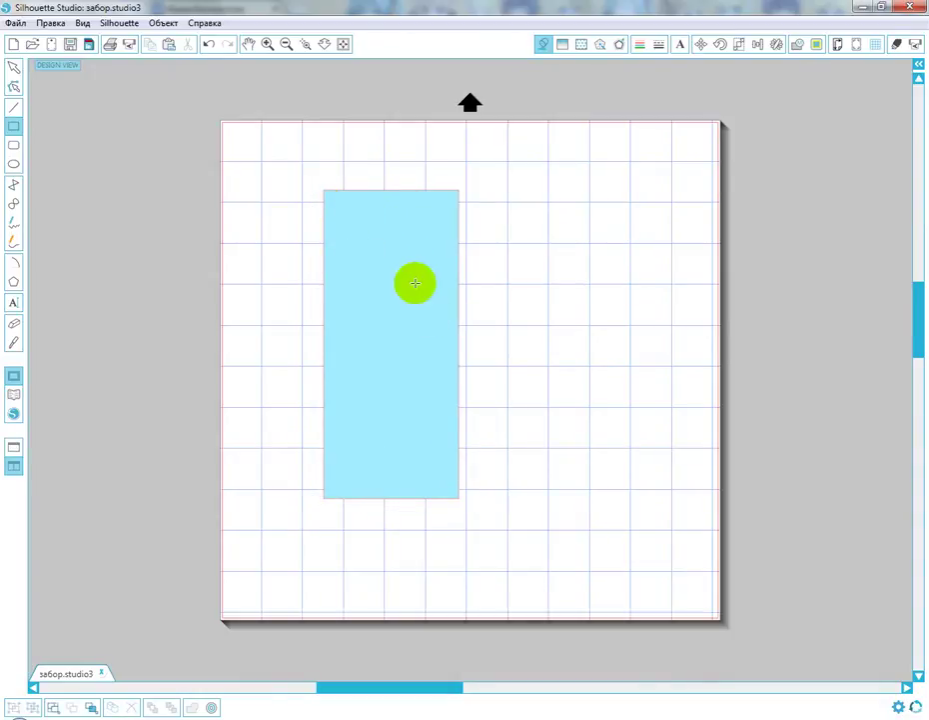
left_click(14, 69)
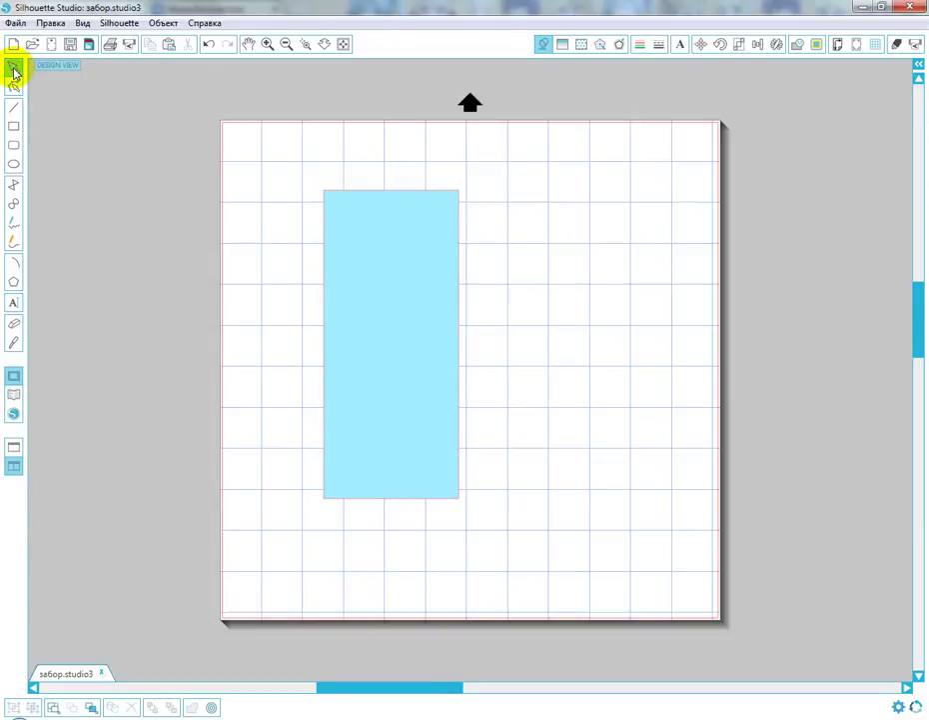
Unlock the rectangle's aspect ratio and resize it to 30 mm wide by 150 mm high.
left_click(367, 297)
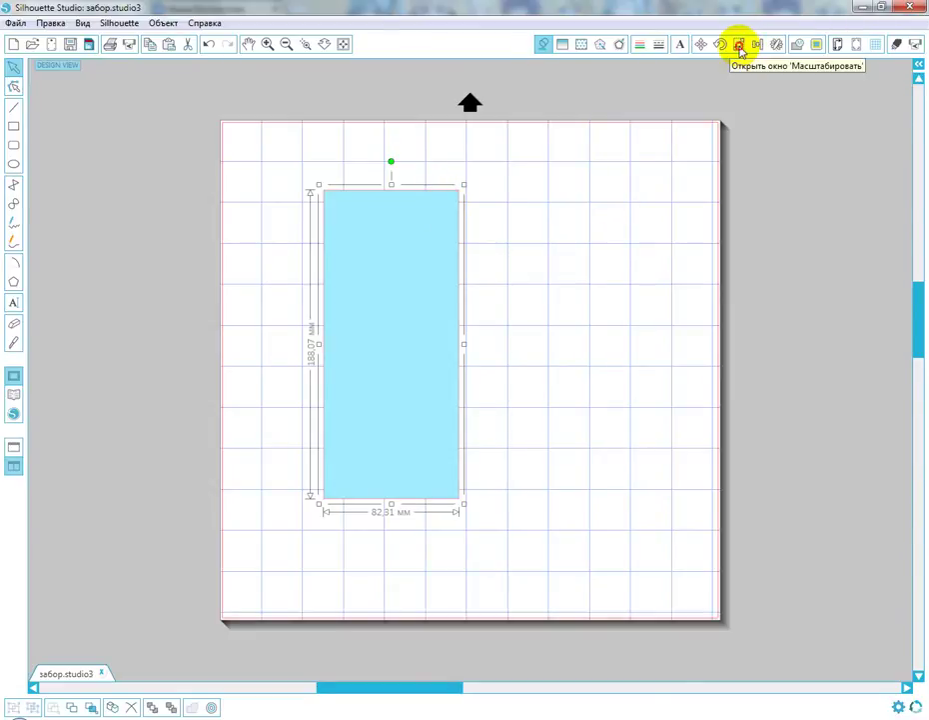
left_click(740, 46)
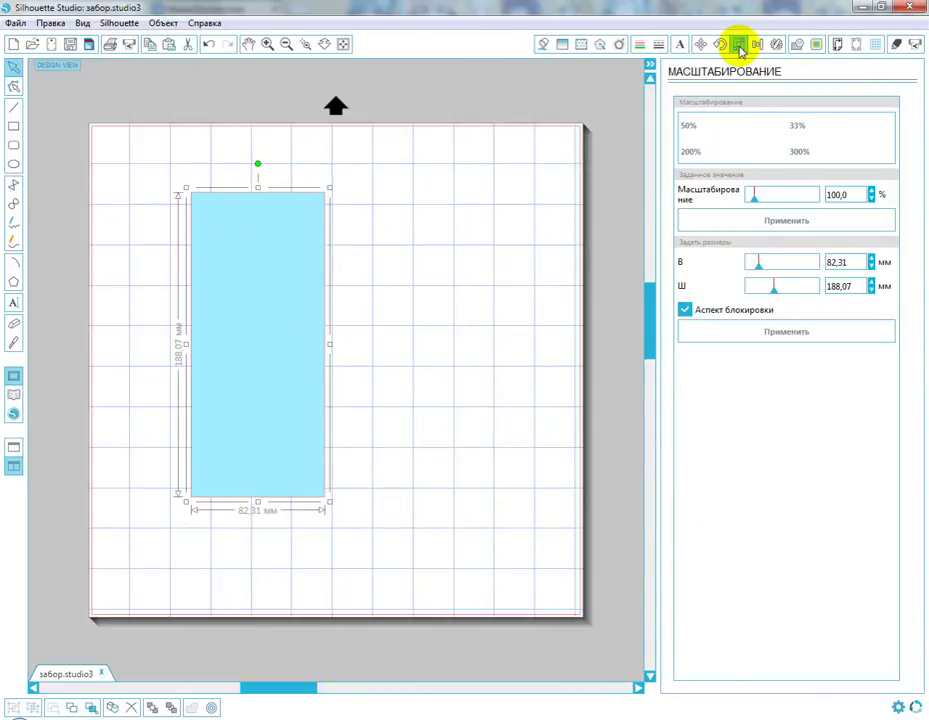
left_click(685, 310)
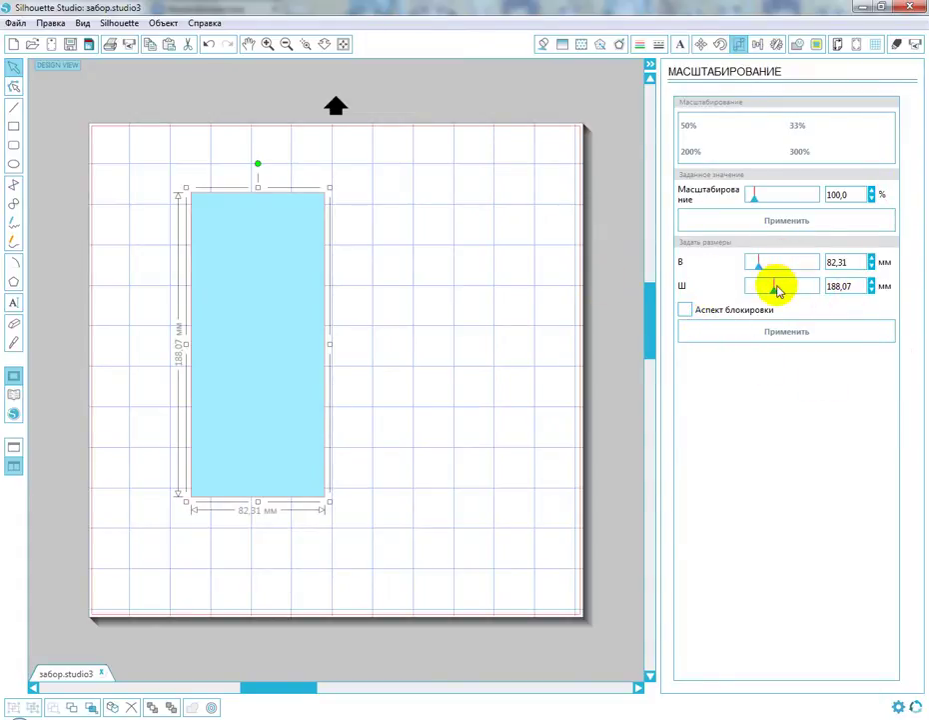
left_click(835, 262)
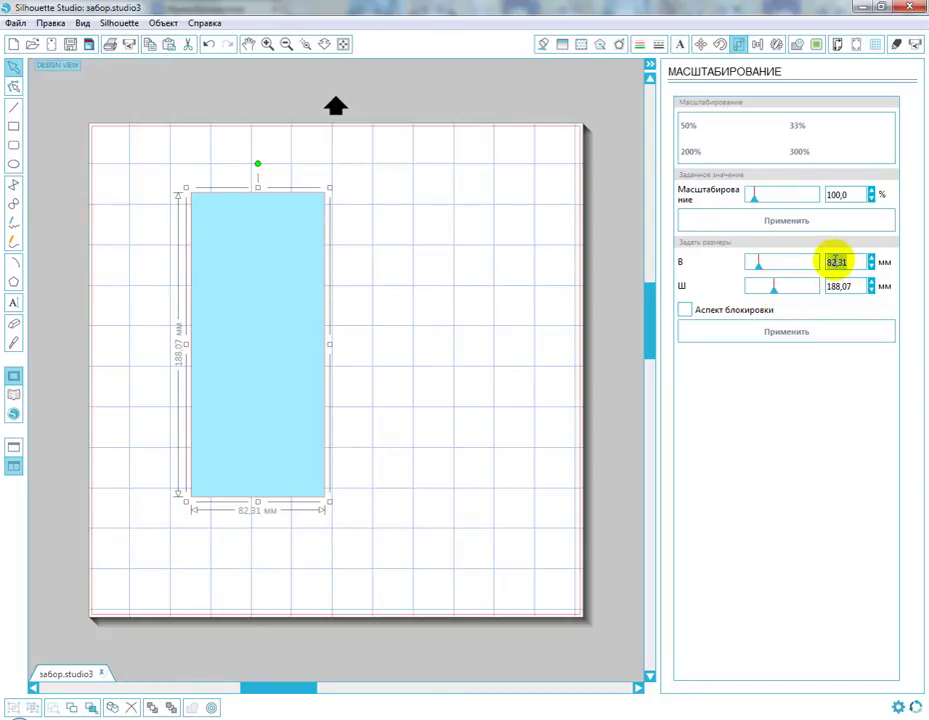
type("30")
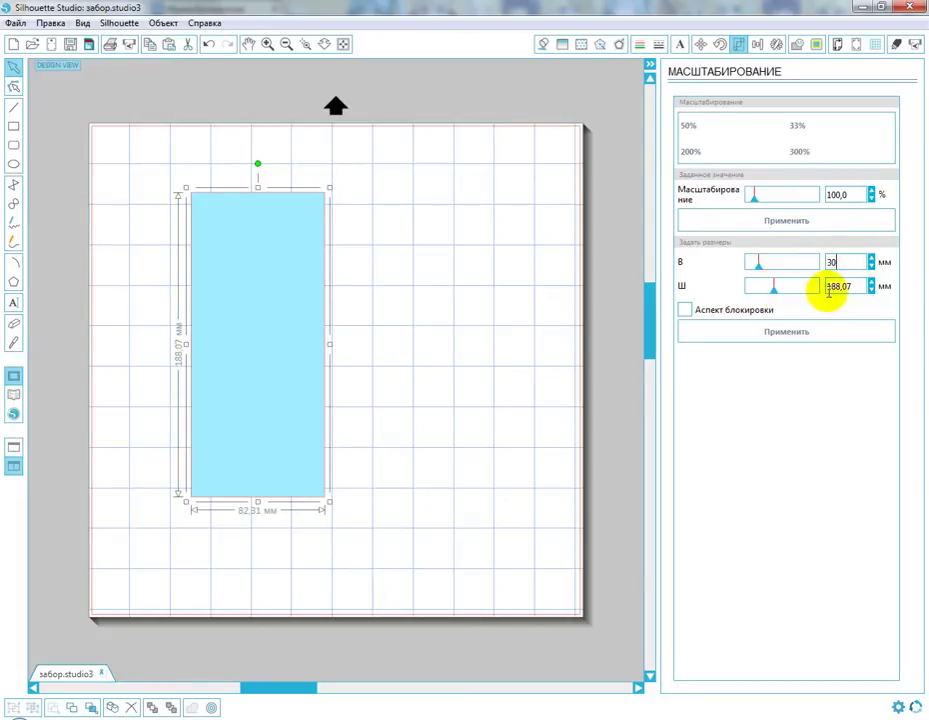
left_click(835, 287)
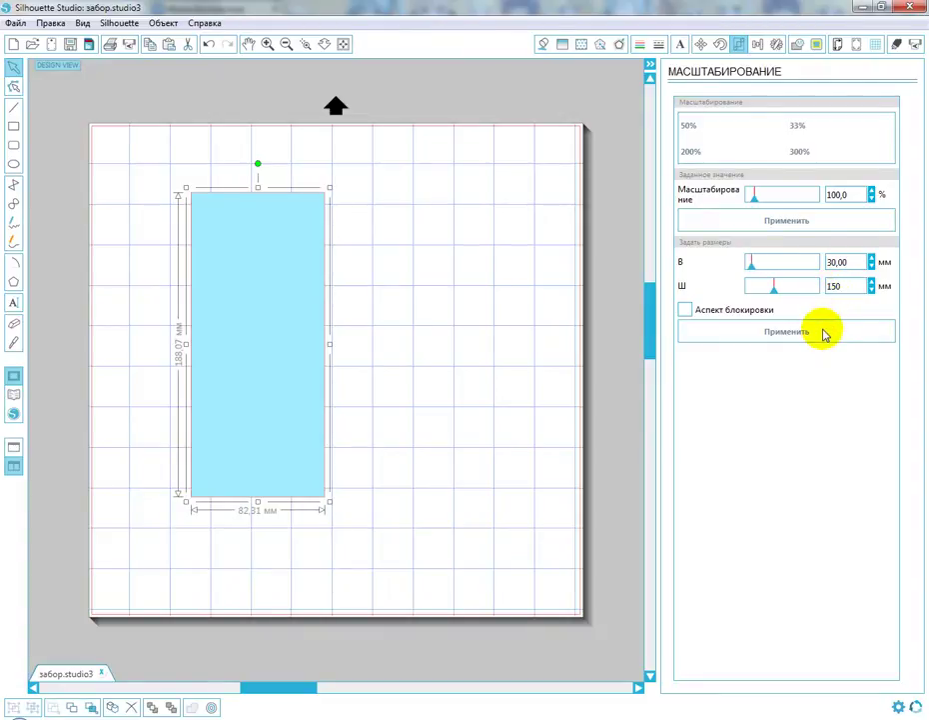
left_click(825, 334)
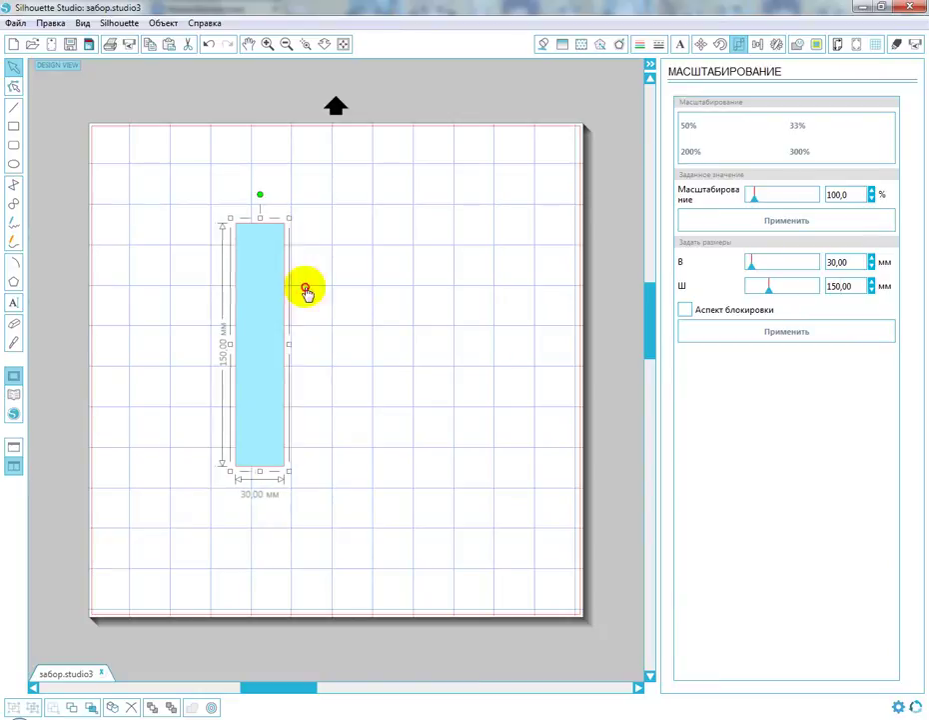
Move the rectangle near the middle of the page and open it for point editing.
left_click_drag(273, 280, 390, 273)
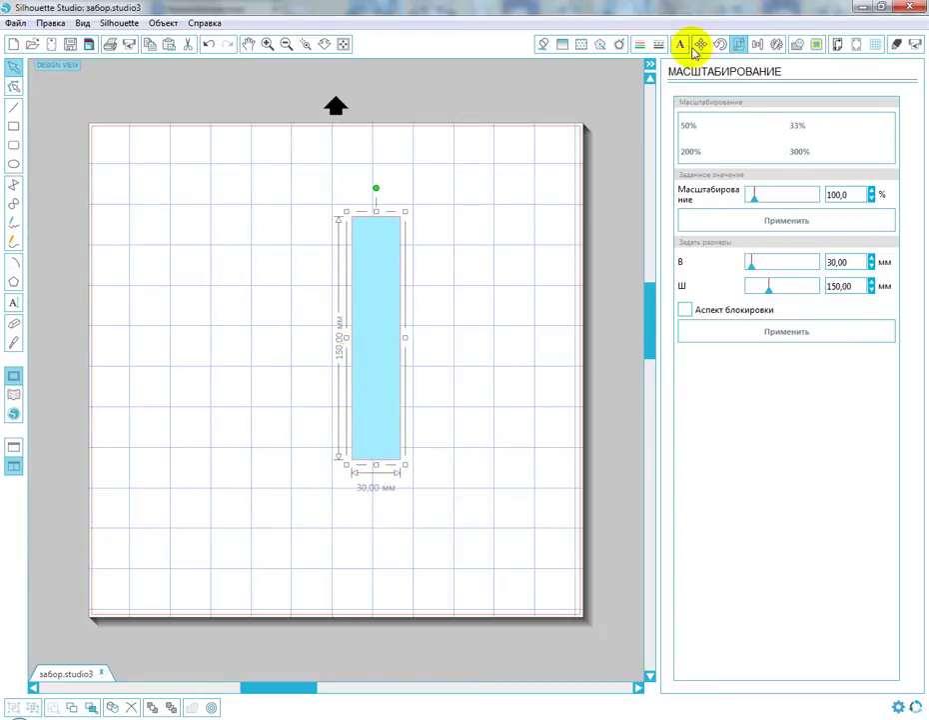
left_click(649, 66)
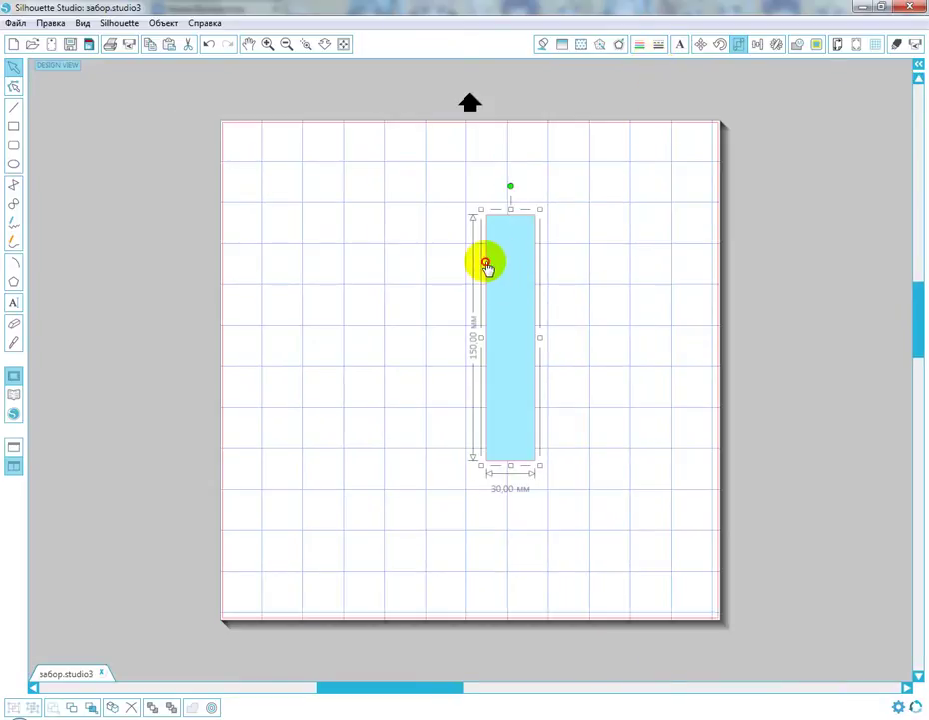
left_click_drag(488, 264, 448, 262)
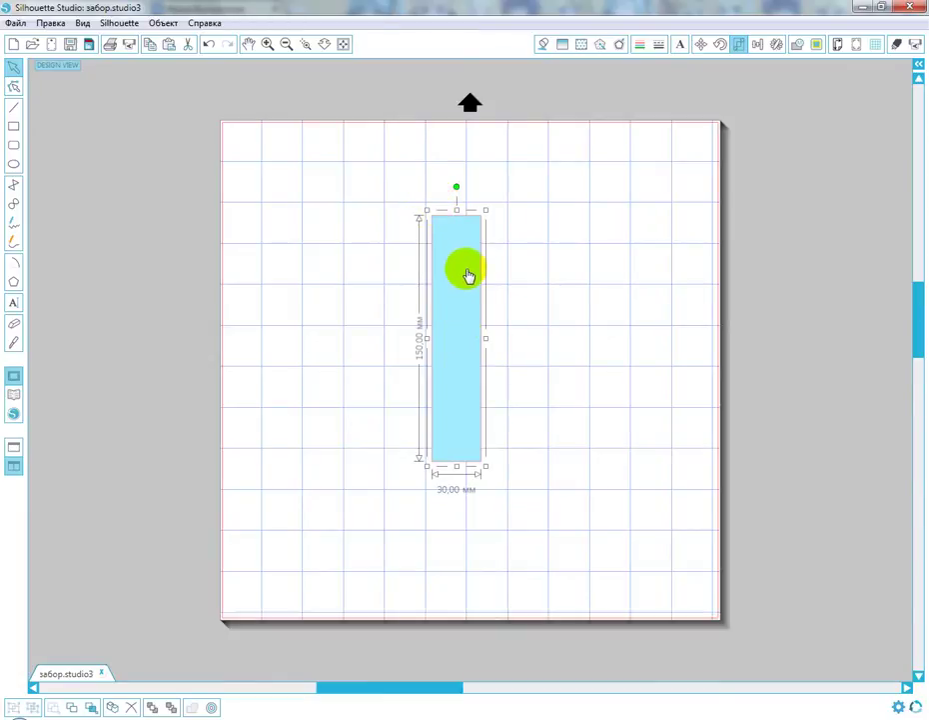
left_click(14, 87)
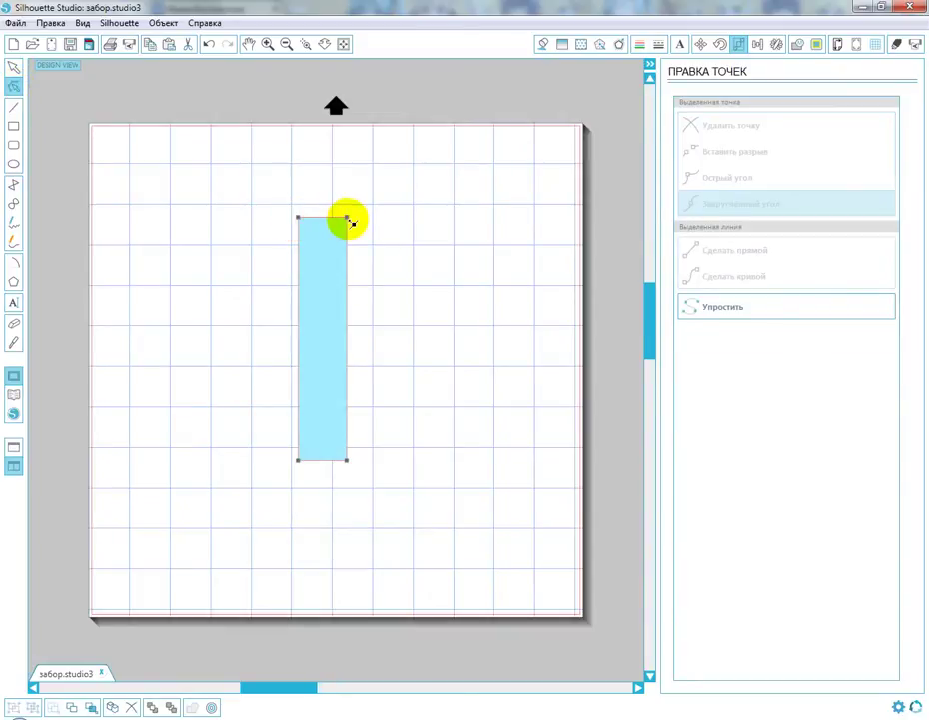
Try pulling the rectangle's two right corner points outward, and undo the point moves.
left_click_drag(348, 461, 450, 461)
left_click_drag(350, 218, 439, 206)
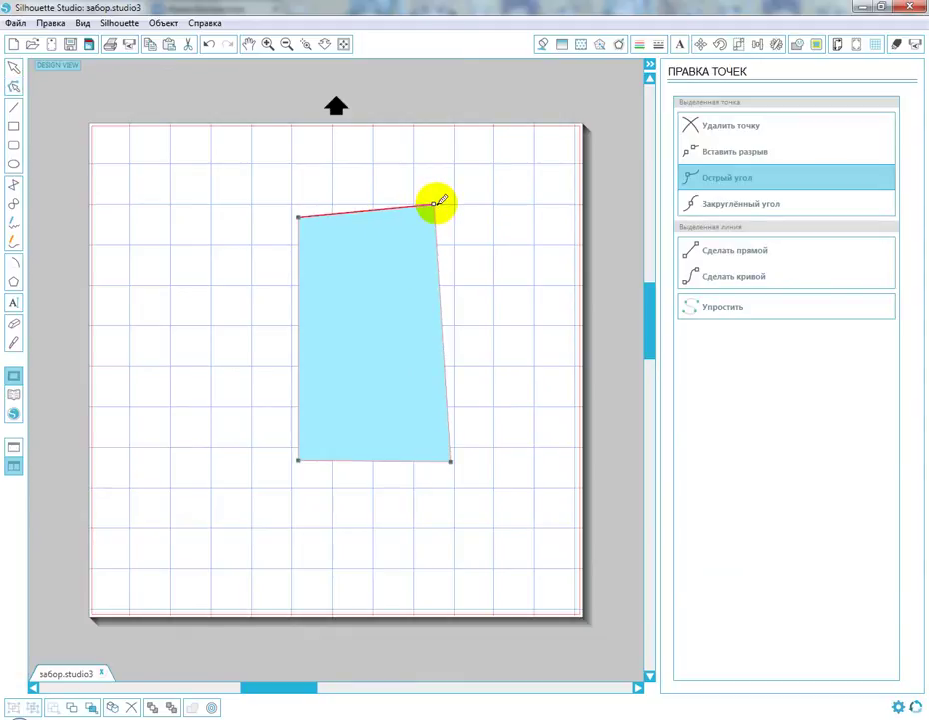
key("ctrl+z")
key("ctrl+z")
key("ctrl+z")
key("ctrl+z")
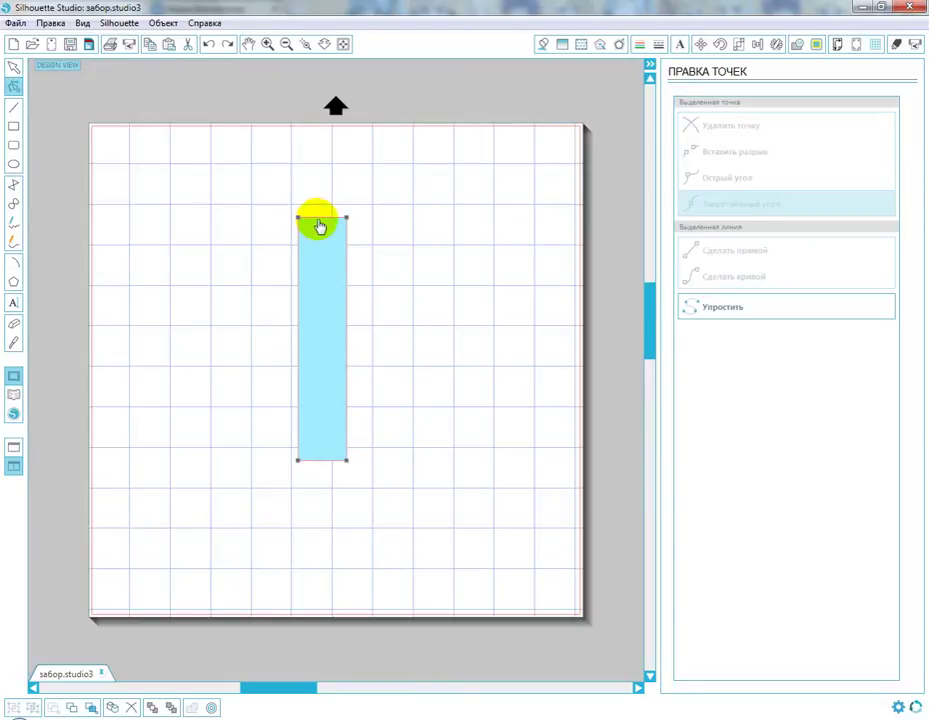
Add a point at the middle of the rectangle's top edge and pull it up into a picket tip, making the shape about 166 mm high.
scroll(319, 226, "up", 5)
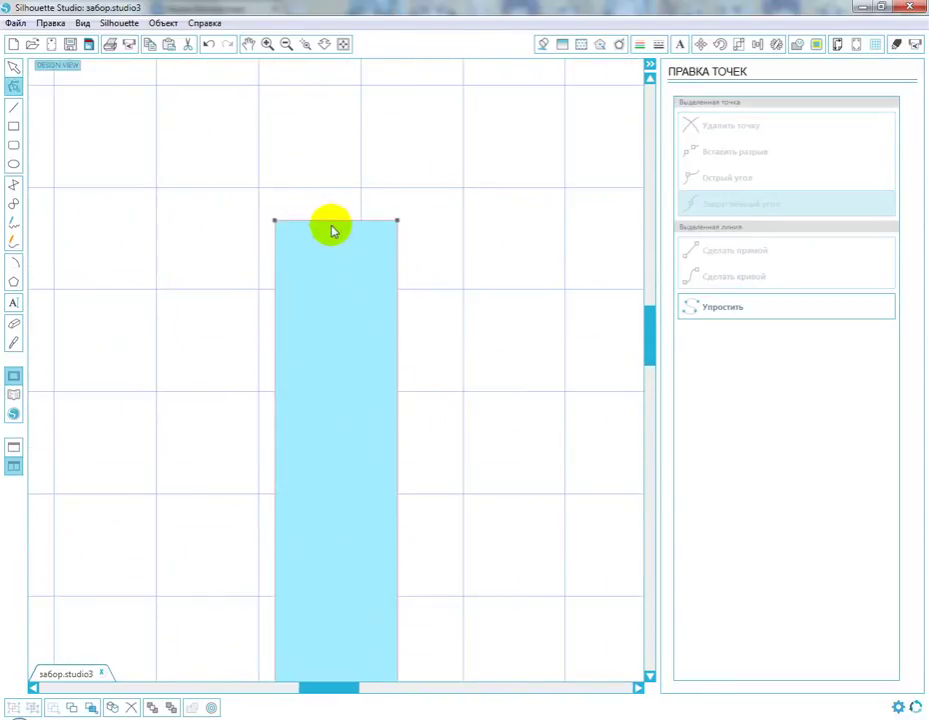
key("alt")
left_click(333, 221)
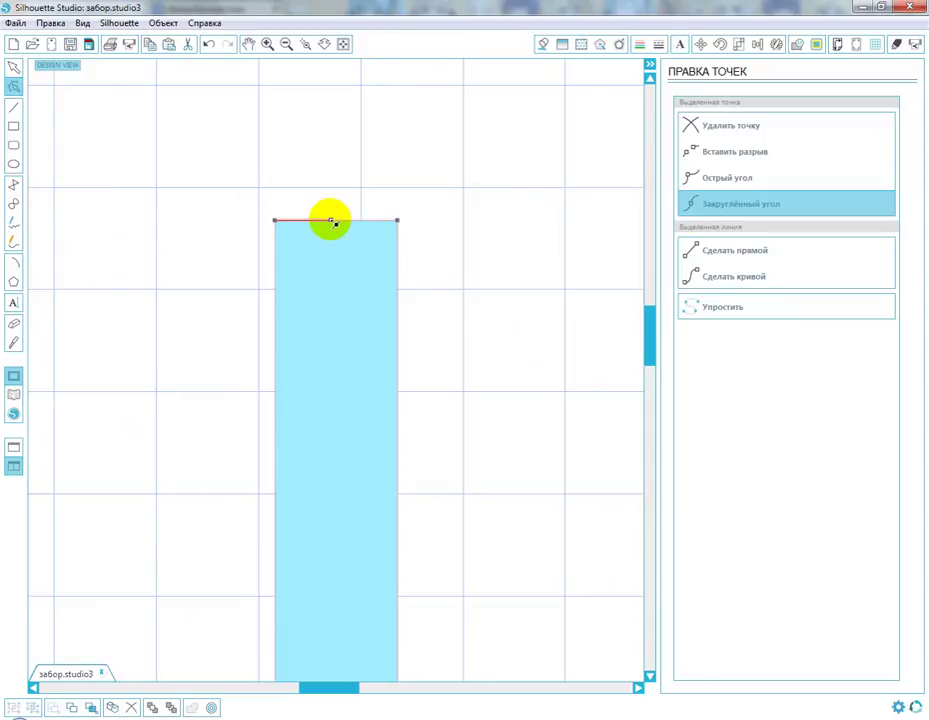
left_click_drag(333, 221, 340, 154)
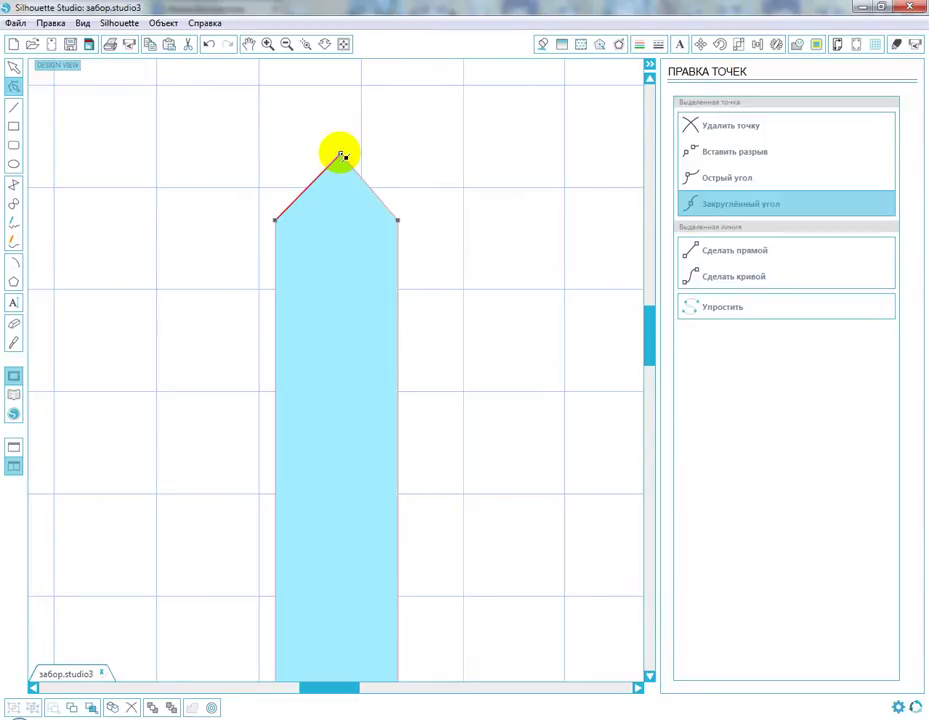
left_click(14, 66)
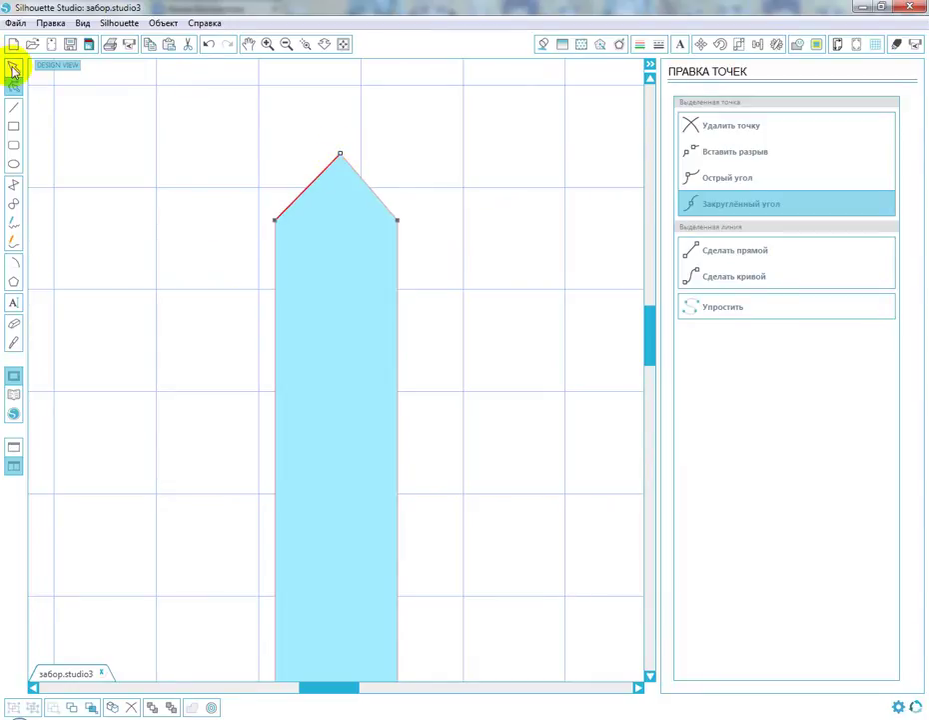
Move the pointed picket to the left part of the page.
left_click(344, 45)
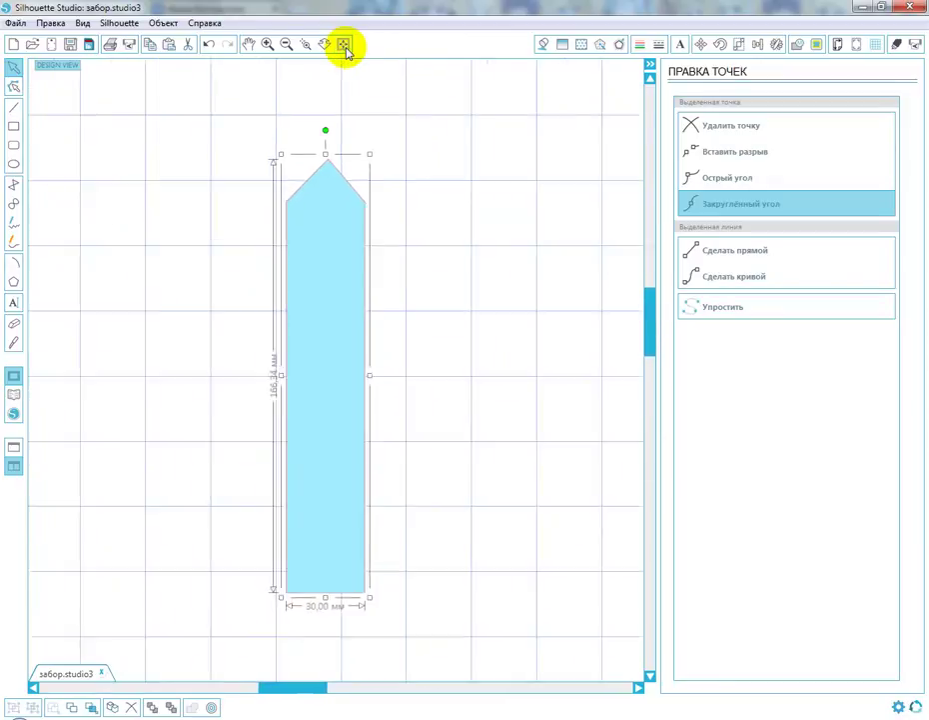
left_click(650, 66)
left_click(563, 228)
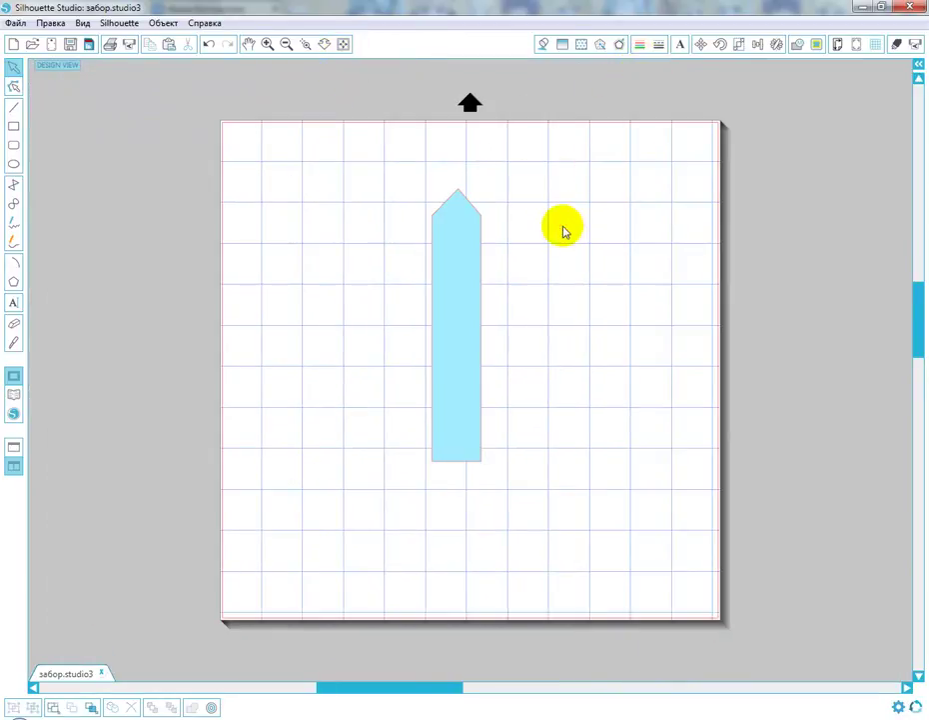
left_click_drag(467, 235, 361, 264)
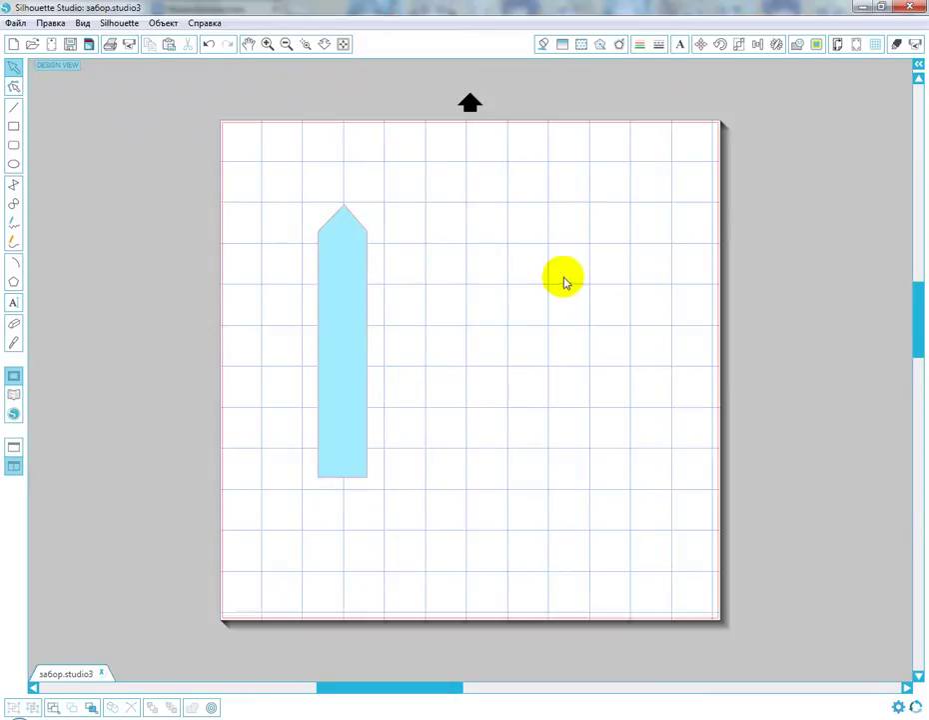
Try filling the page with copies of the picket, and undo the fill.
left_click(335, 260)
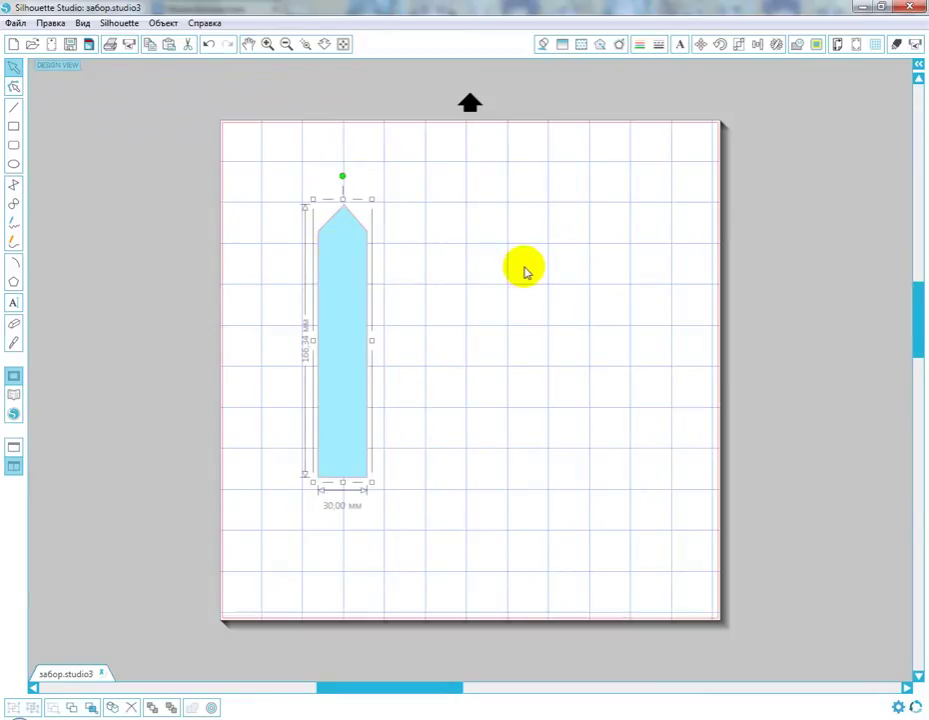
left_click(777, 45)
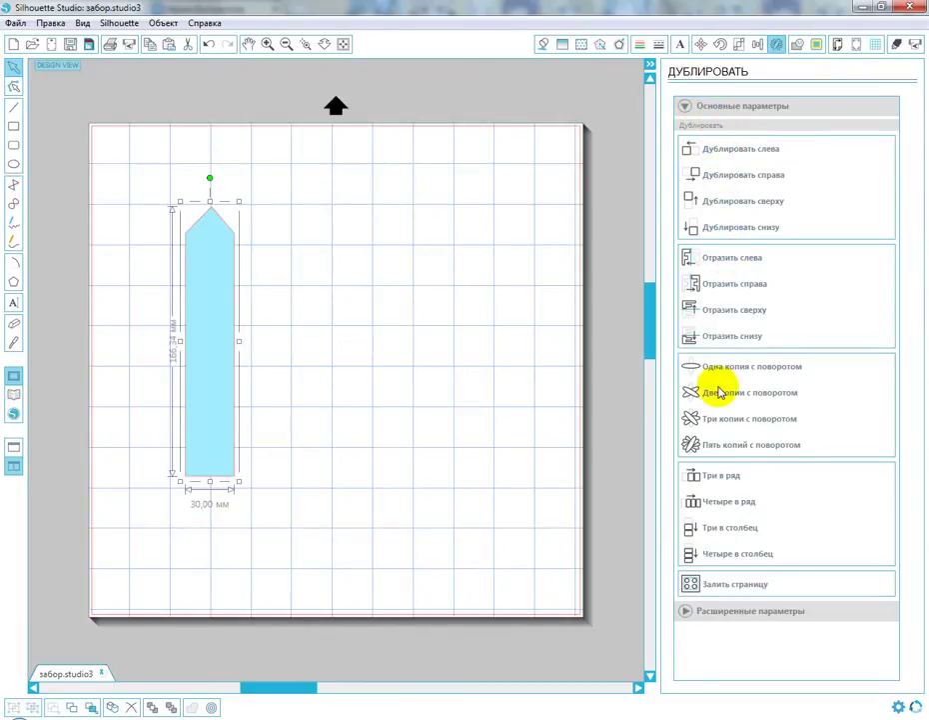
left_click(737, 585)
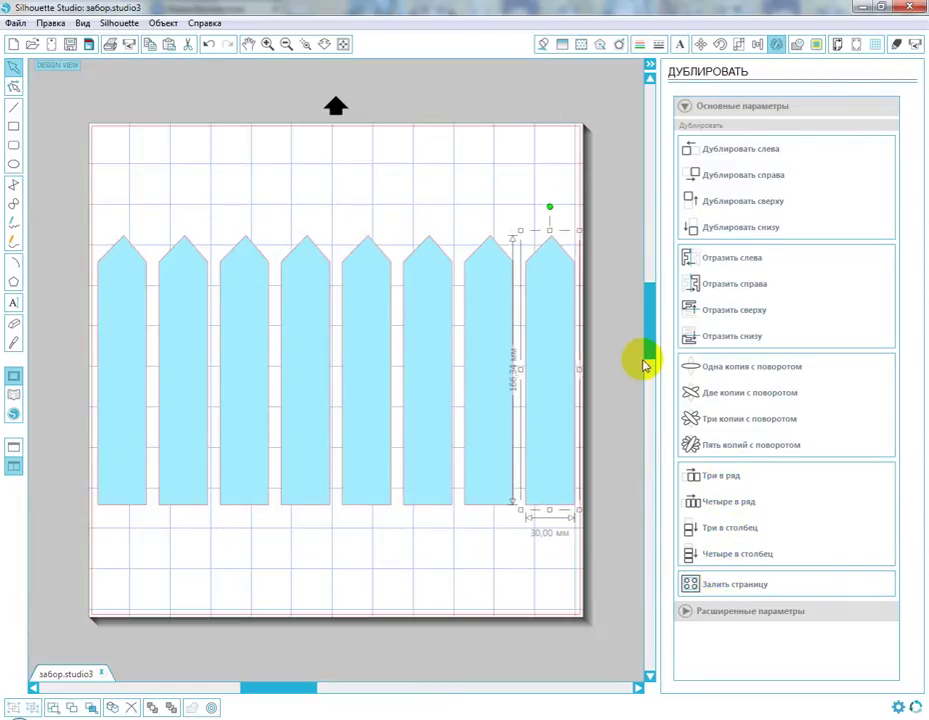
key("ctrl+z")
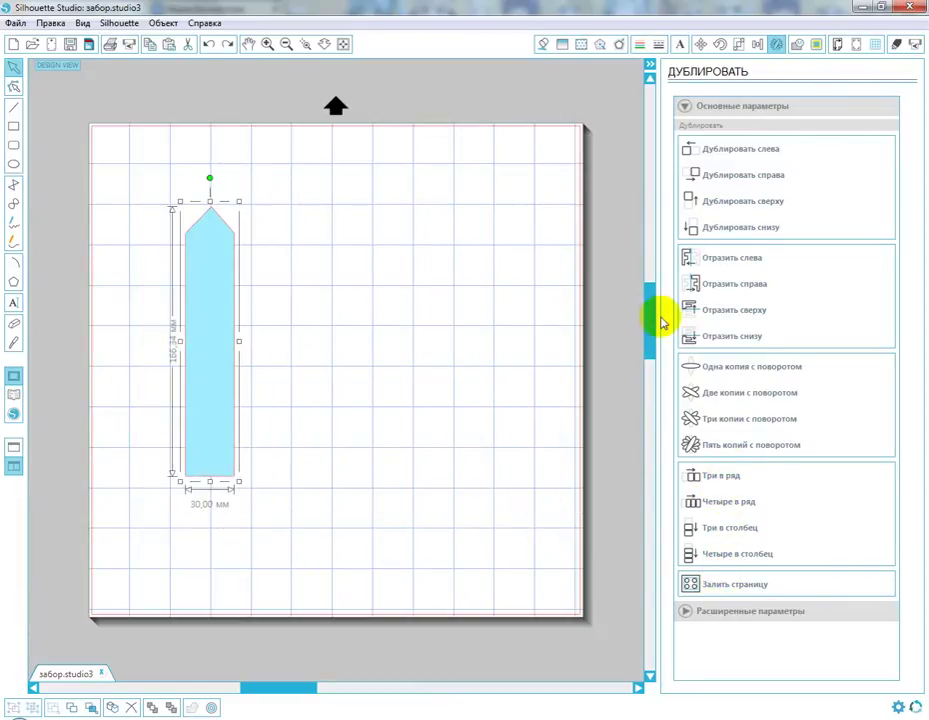
Duplicate the picket with 4 copies at a custom position, using an X offset of 45 mm and a Y offset of 0.
left_click(686, 107)
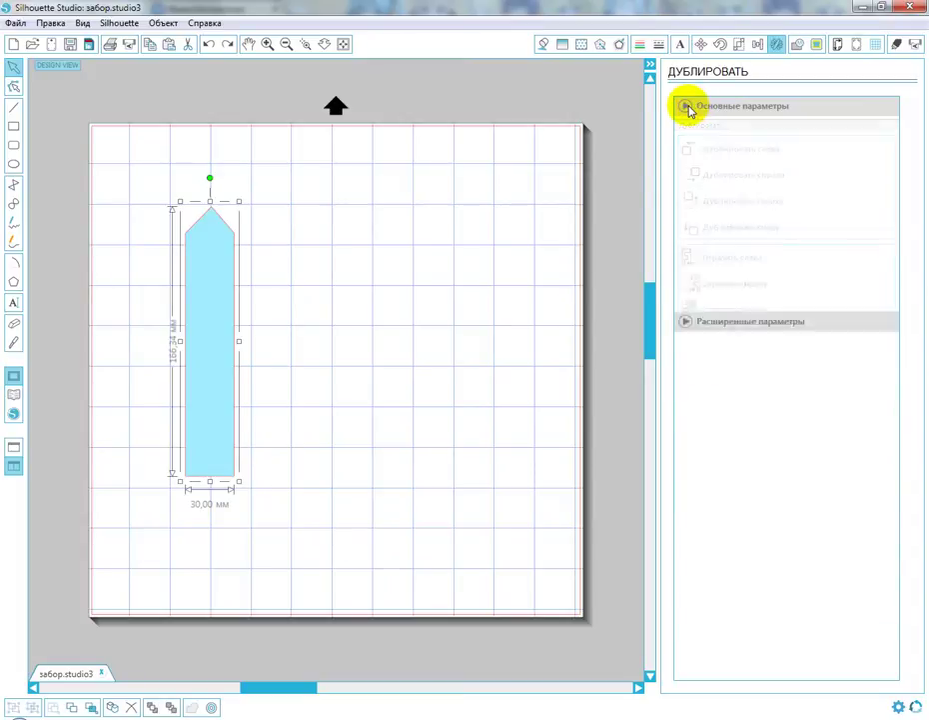
left_click(687, 131)
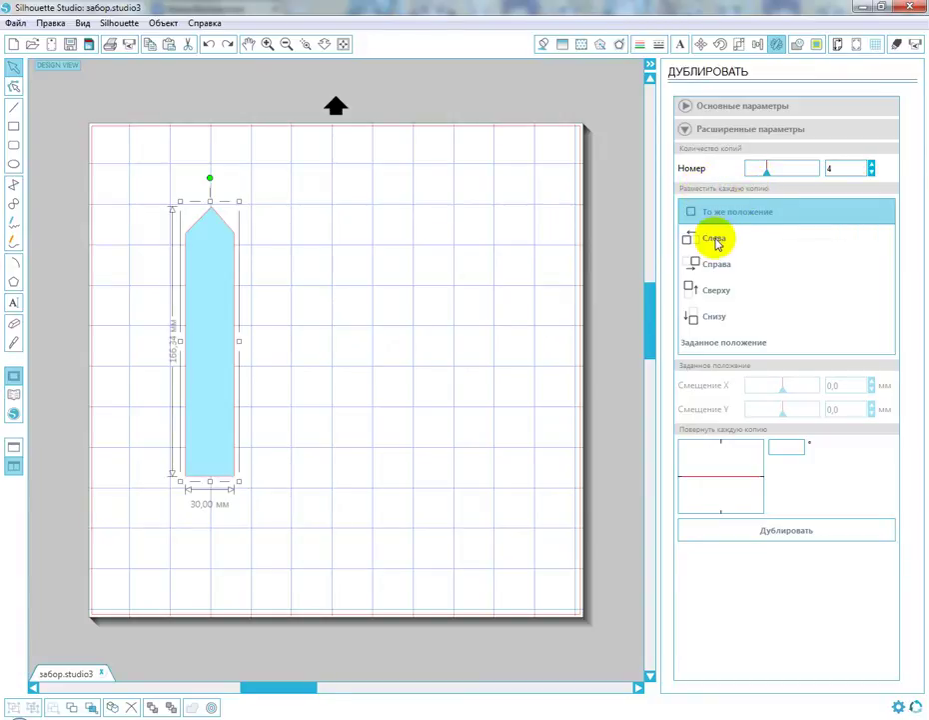
left_click(731, 343)
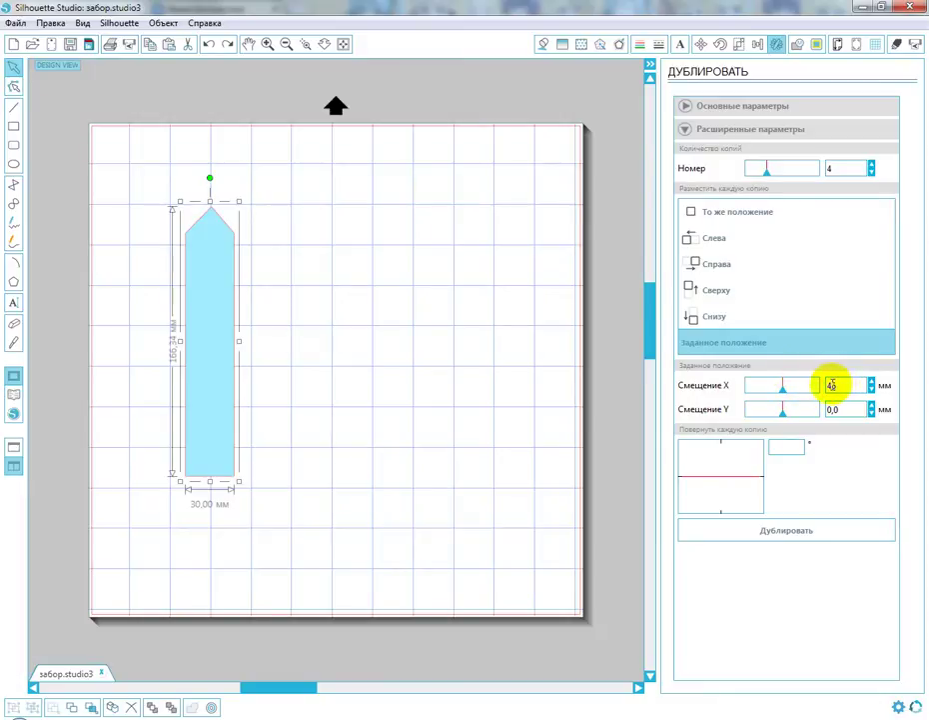
left_click(786, 531)
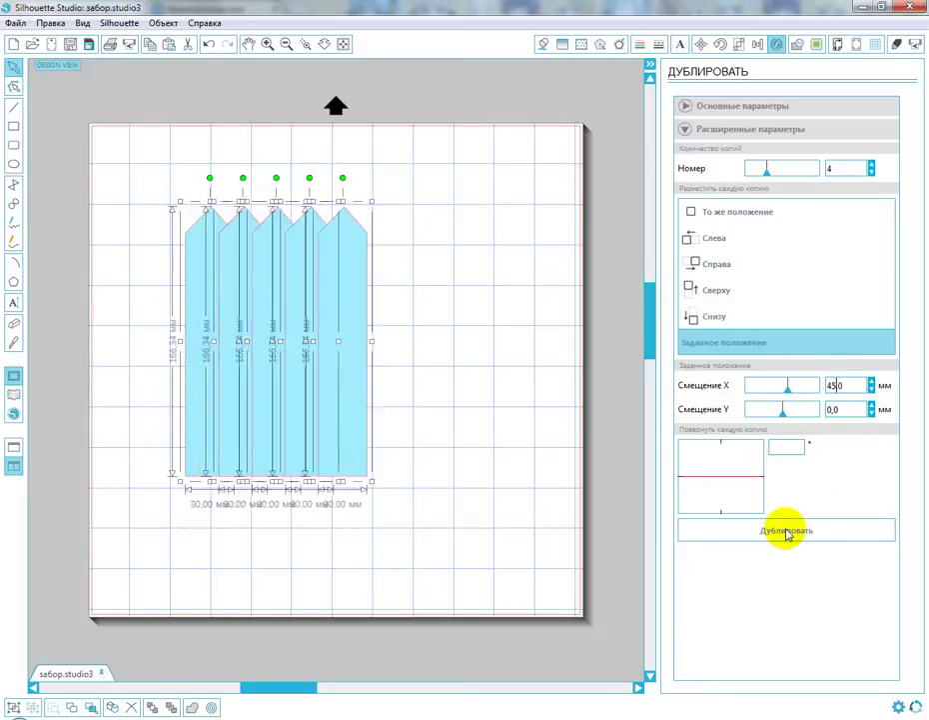
left_click(214, 243)
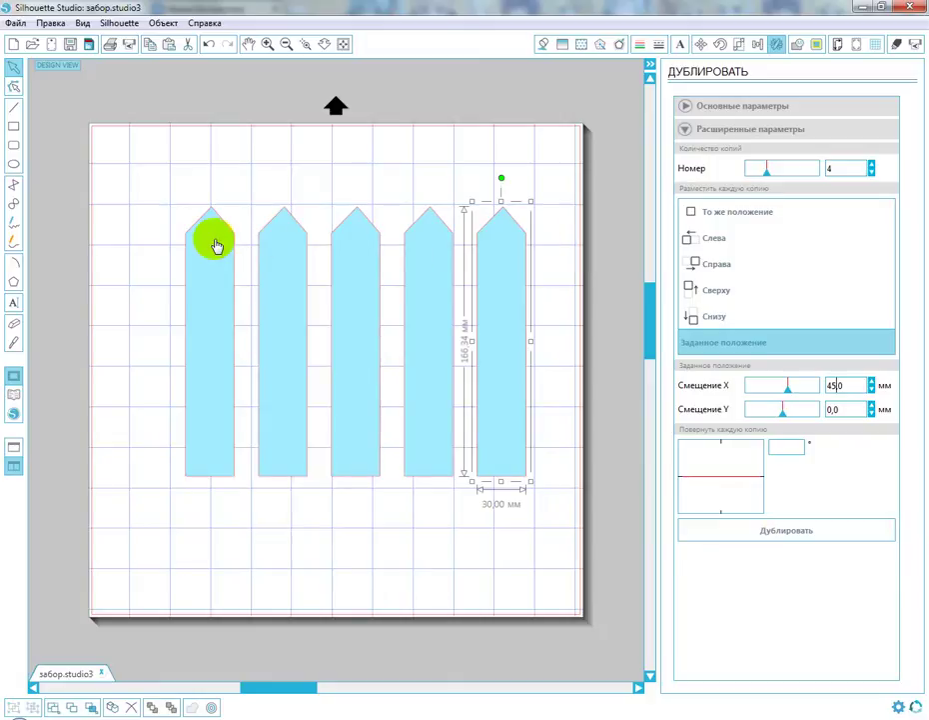
left_click(276, 253)
left_click(378, 278)
left_click(429, 262)
left_click(584, 228)
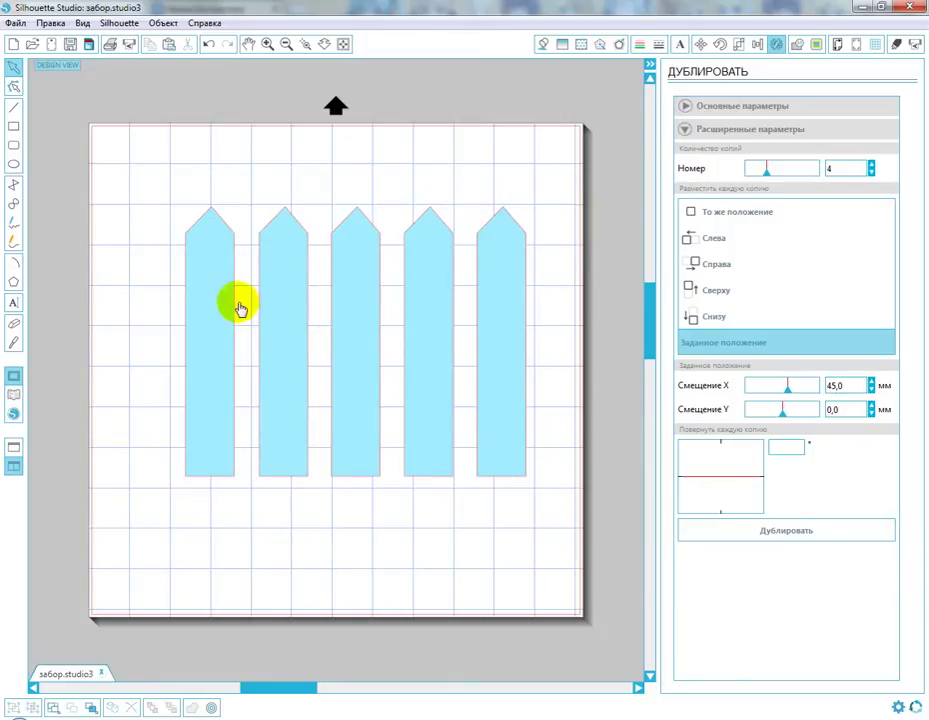
left_click(463, 326)
left_click(357, 196)
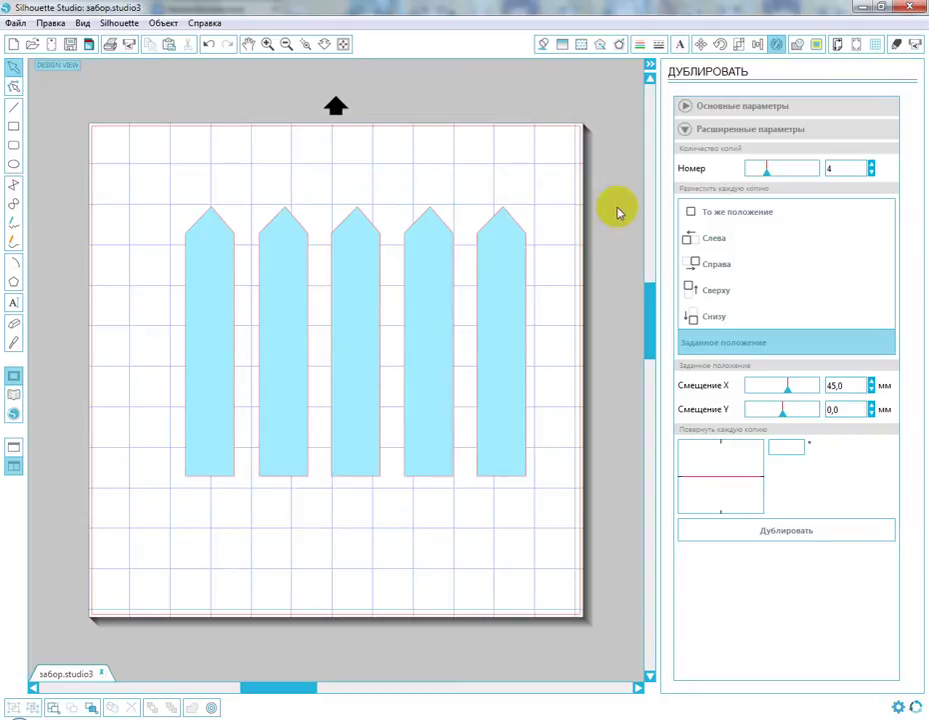
Draw a horizontal rectangle about 242 mm wide and 27 mm high above the pickets and select it.
left_click(651, 69)
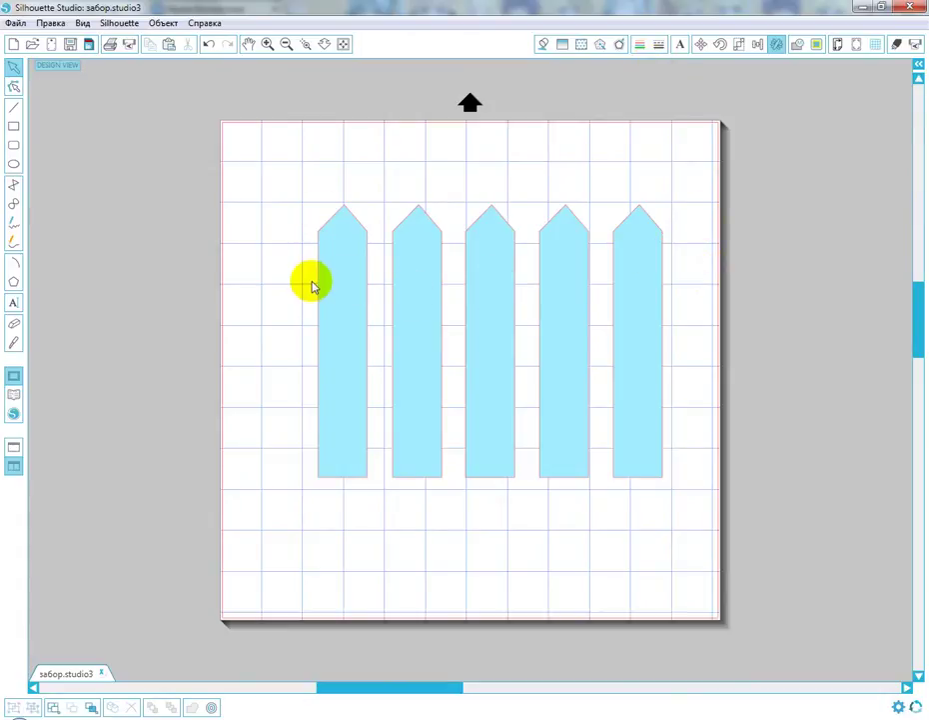
left_click(14, 126)
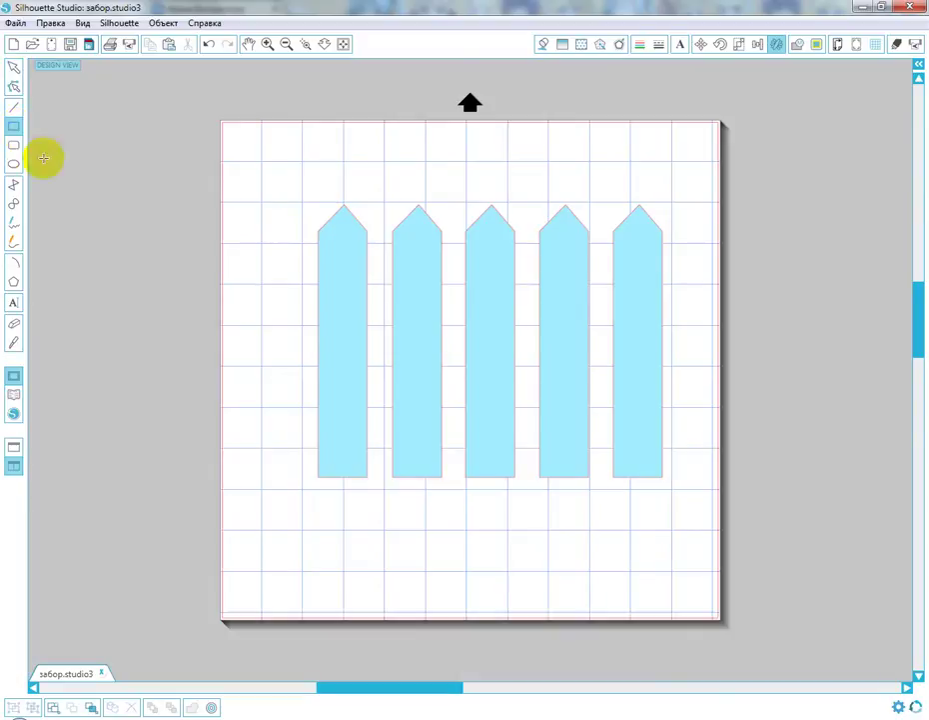
left_click_drag(234, 137, 630, 181)
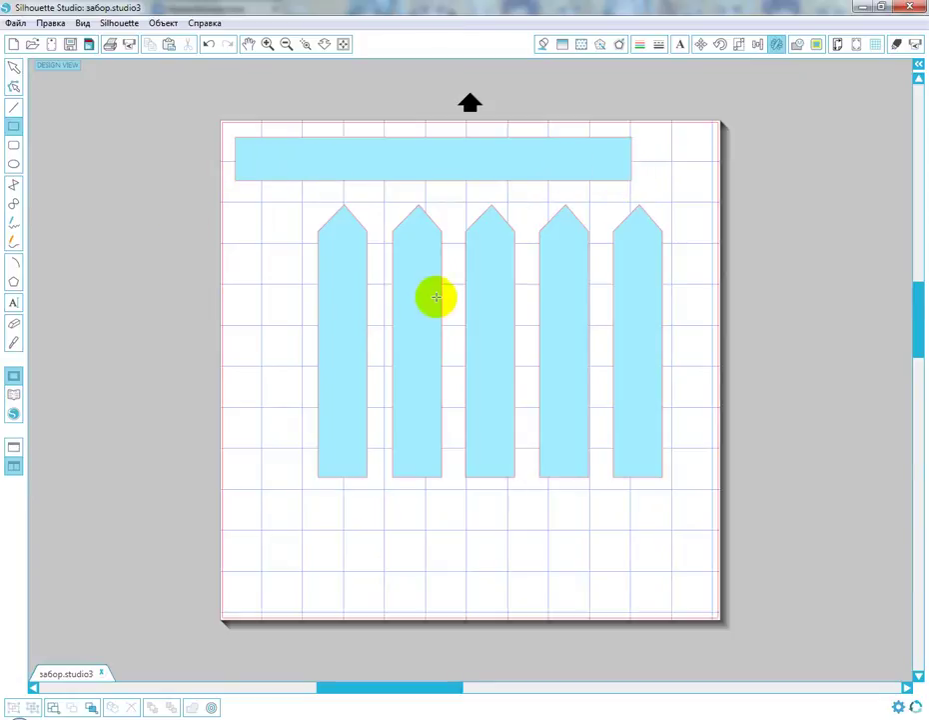
left_click(12, 70)
left_click(300, 162)
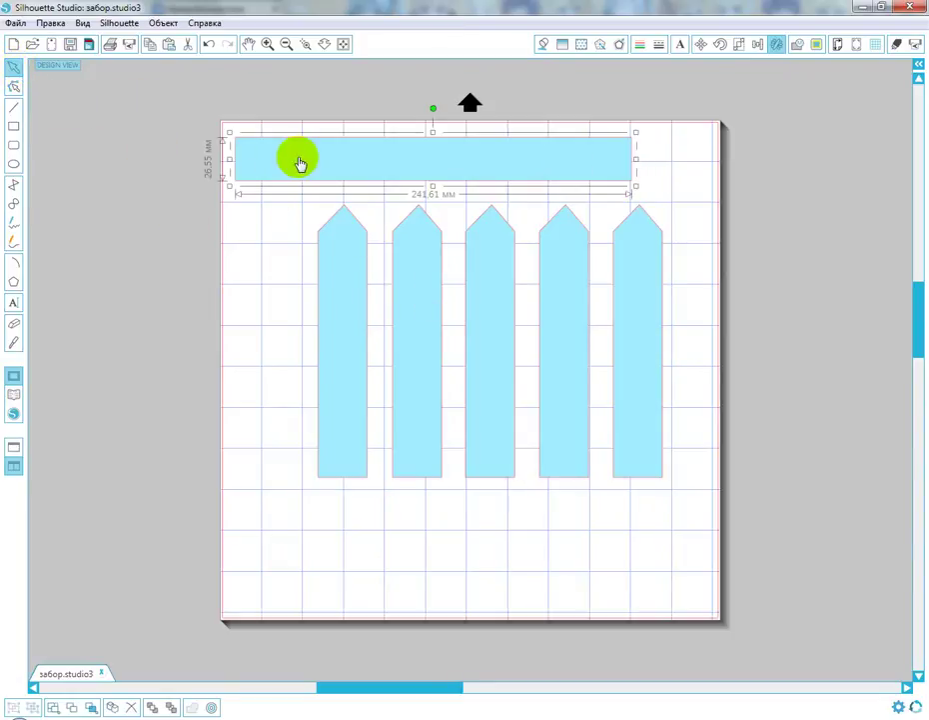
Move the horizontal rail across the lower part of the pickets and adjust it to about 236 mm wide and 28 mm high.
left_click_drag(582, 163, 639, 417)
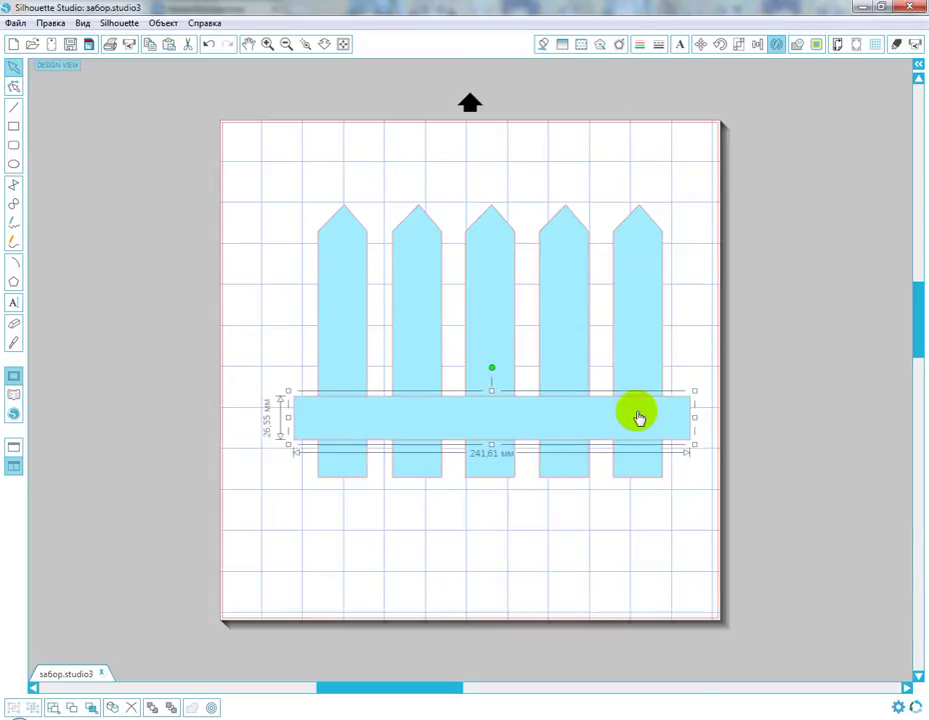
mouse_move(492, 393)
left_mouse_down()
mouse_move(497, 434)
mouse_move(492, 389)
left_mouse_up()
mouse_move(695, 416)
left_mouse_down()
mouse_move(720, 415)
mouse_move(686, 420)
left_mouse_up()
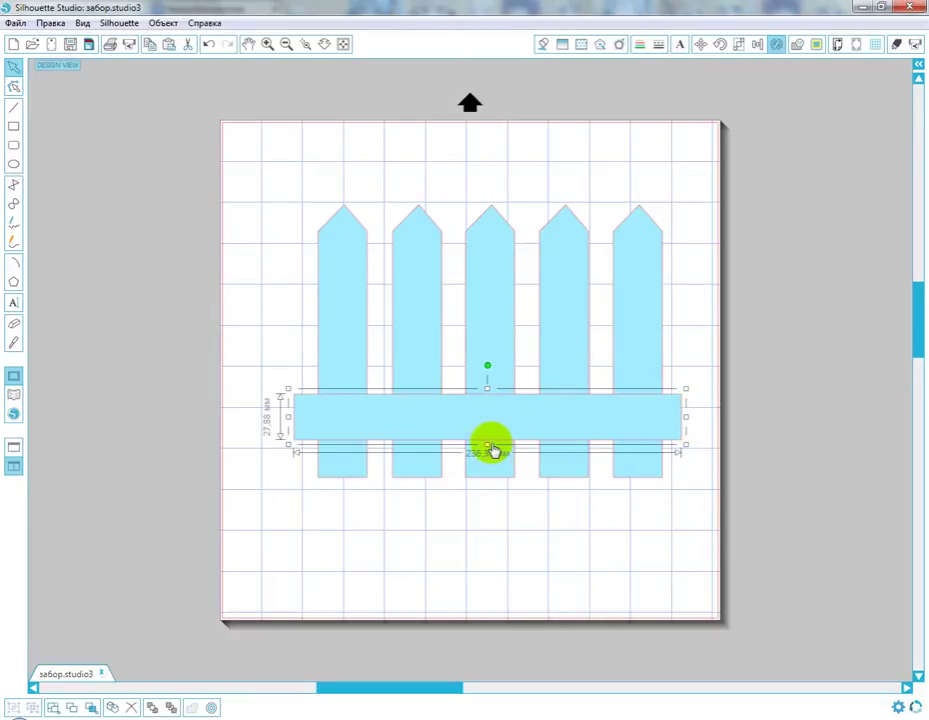
Unlock the rail's aspect ratio and resize it to 240 mm wide by 30 mm high.
left_click(739, 44)
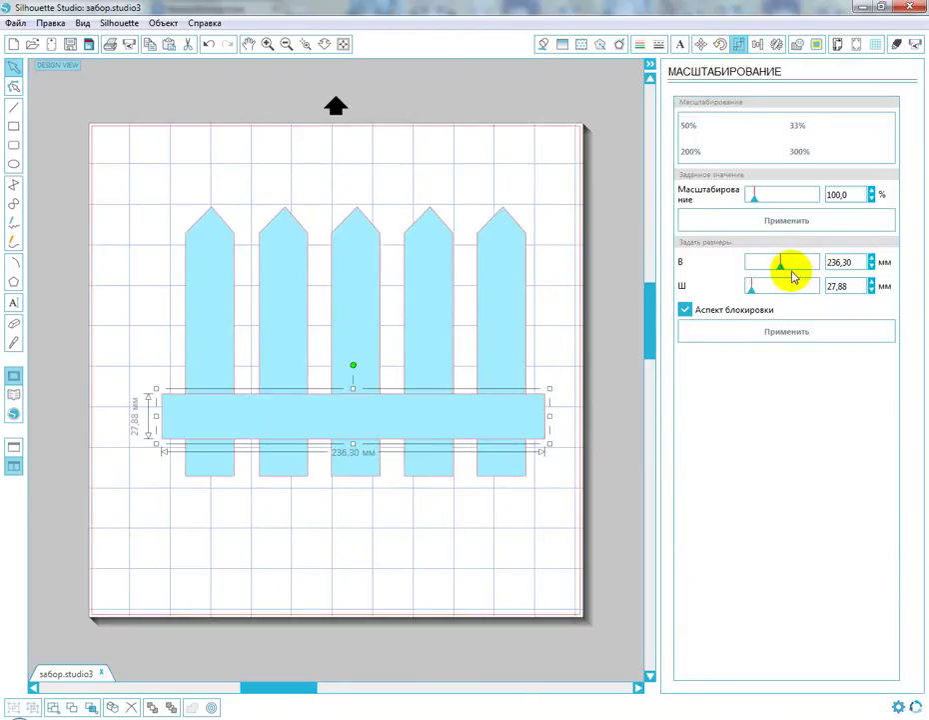
left_click(686, 310)
double_click(852, 263)
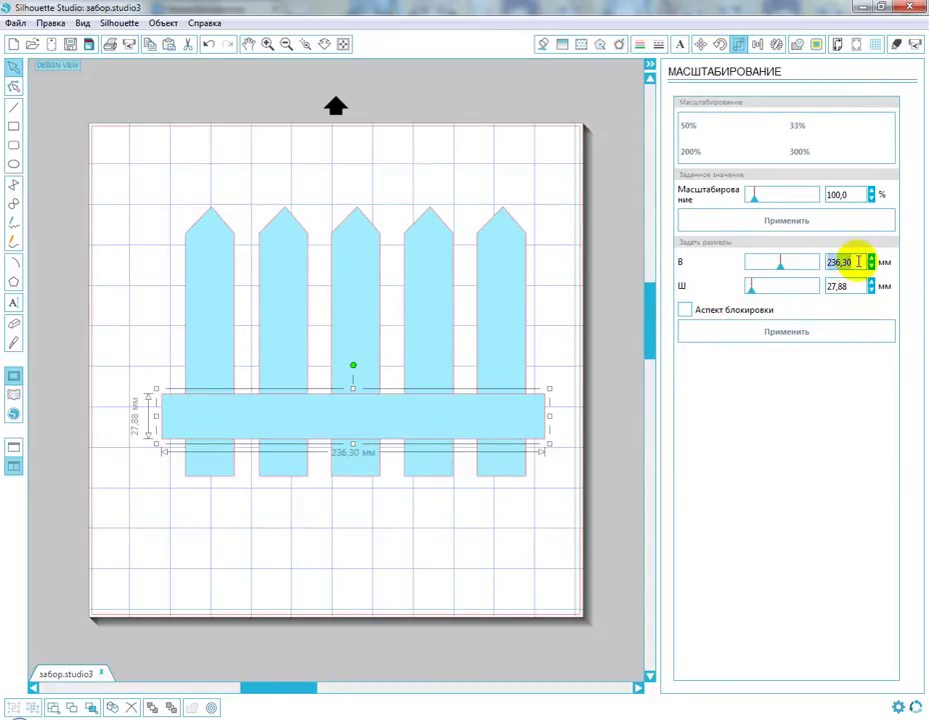
type("240")
left_click(843, 287)
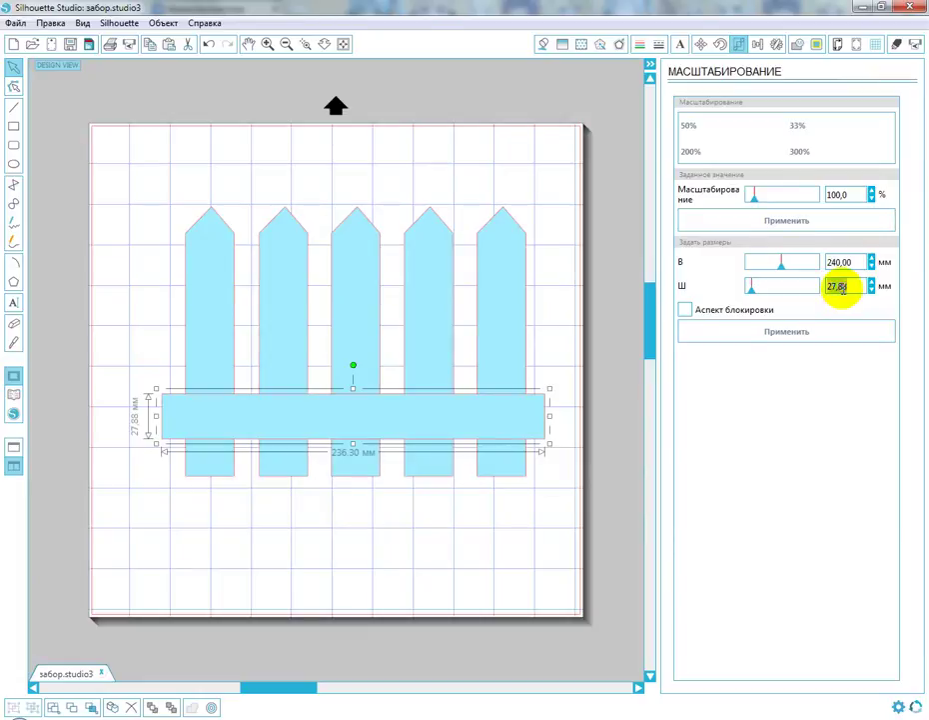
left_click(772, 333)
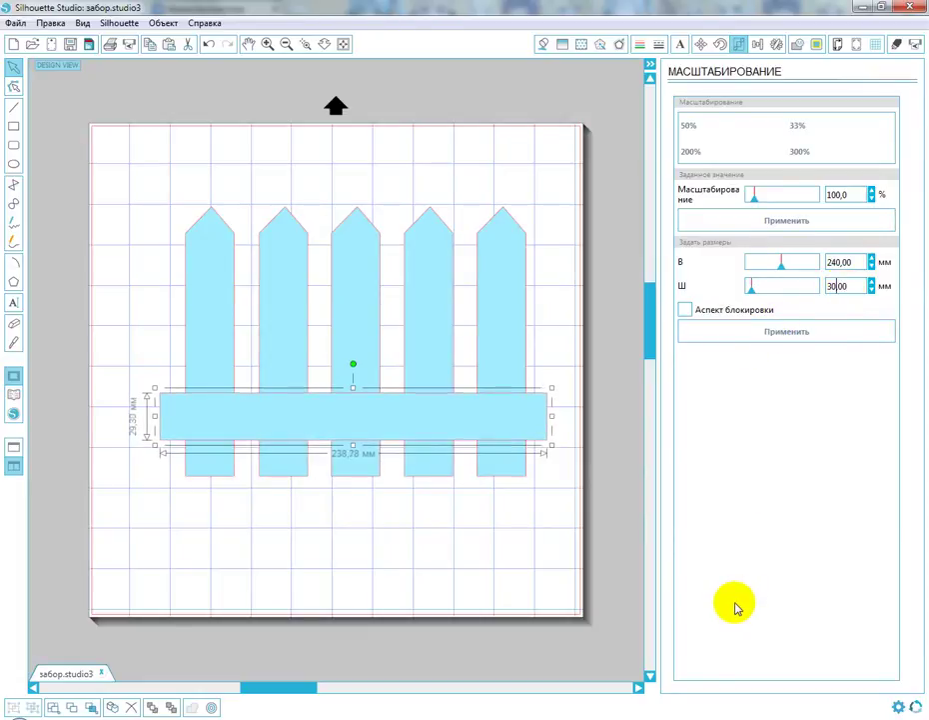
Lower the rail's upper edge to make it about 21 mm high, and shift the rail slightly to centre it across the pickets.
left_click(650, 68)
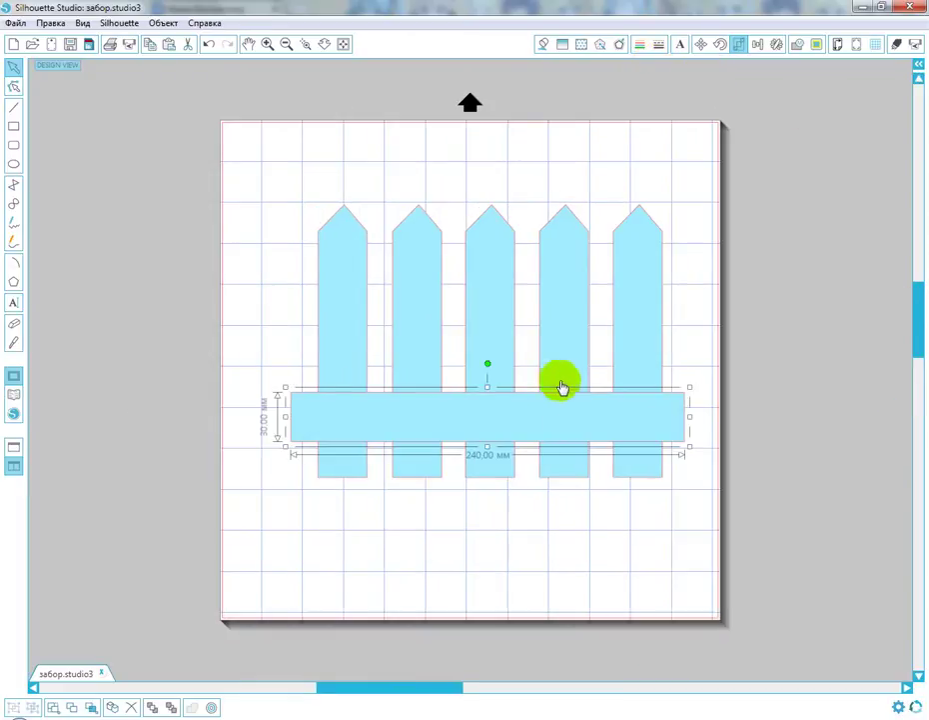
left_click_drag(487, 388, 488, 402)
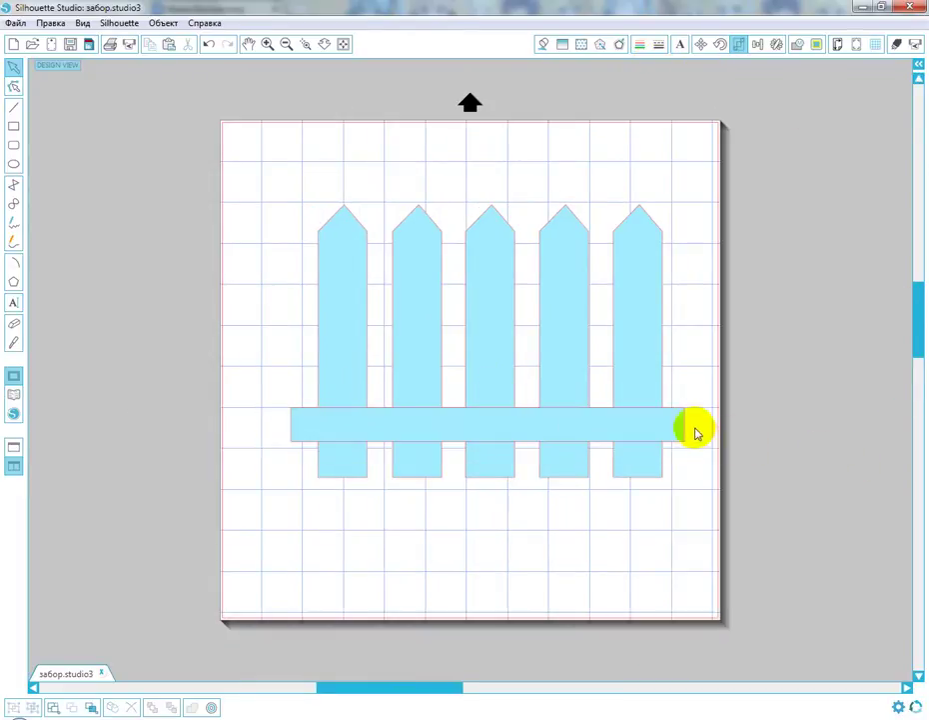
left_click_drag(681, 423, 685, 426)
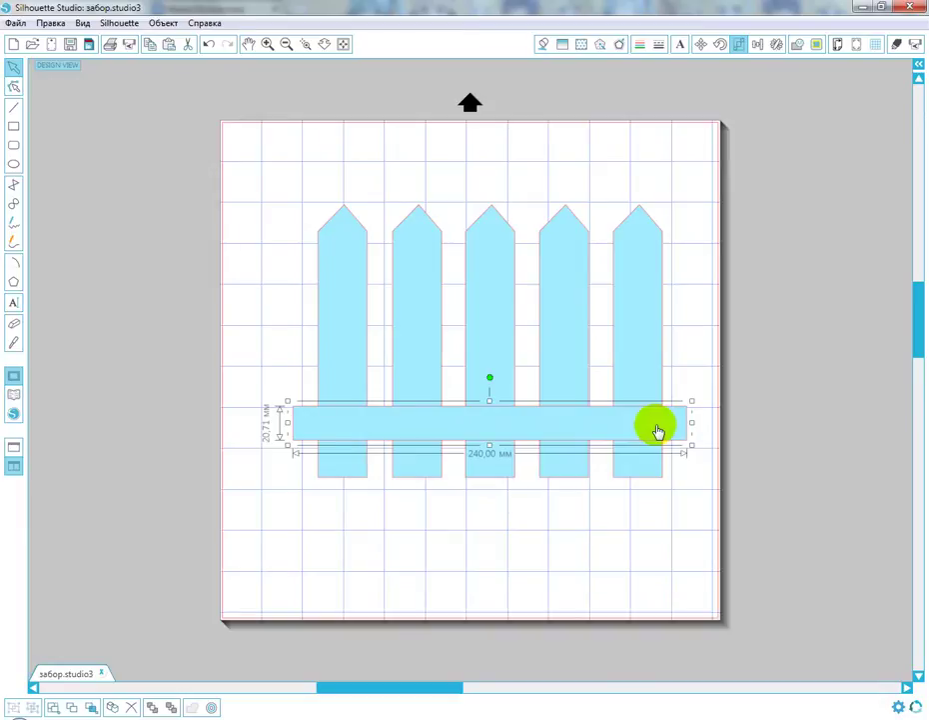
Duplicate the rail once at a custom position, using an X offset of 0 and a Y offset of -50 mm.
left_click(777, 44)
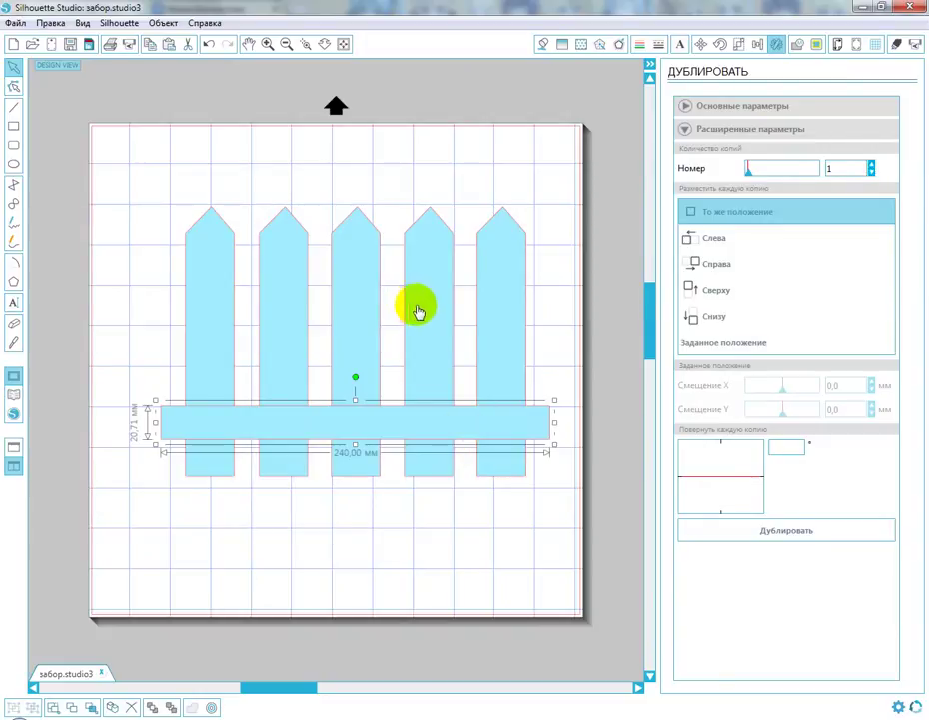
left_click(742, 346)
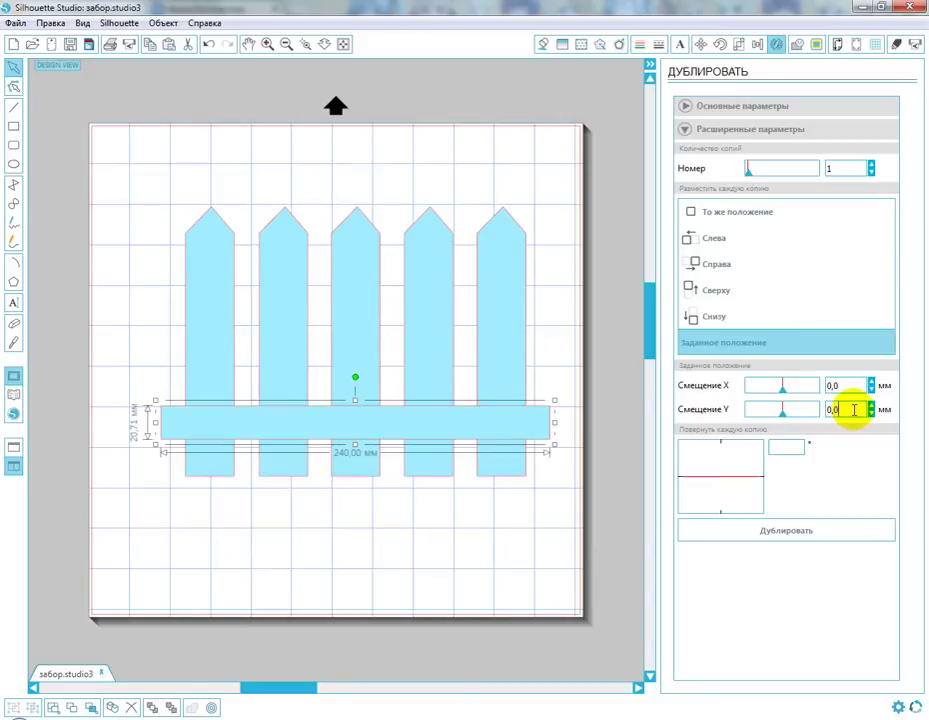
left_click_drag(854, 409, 820, 413)
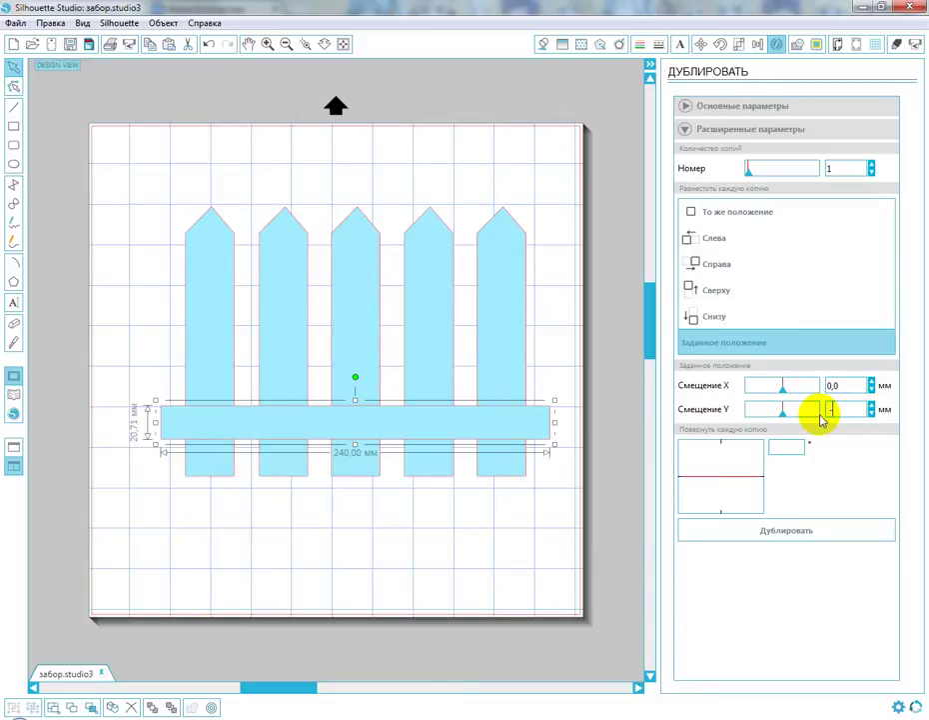
left_click(793, 535)
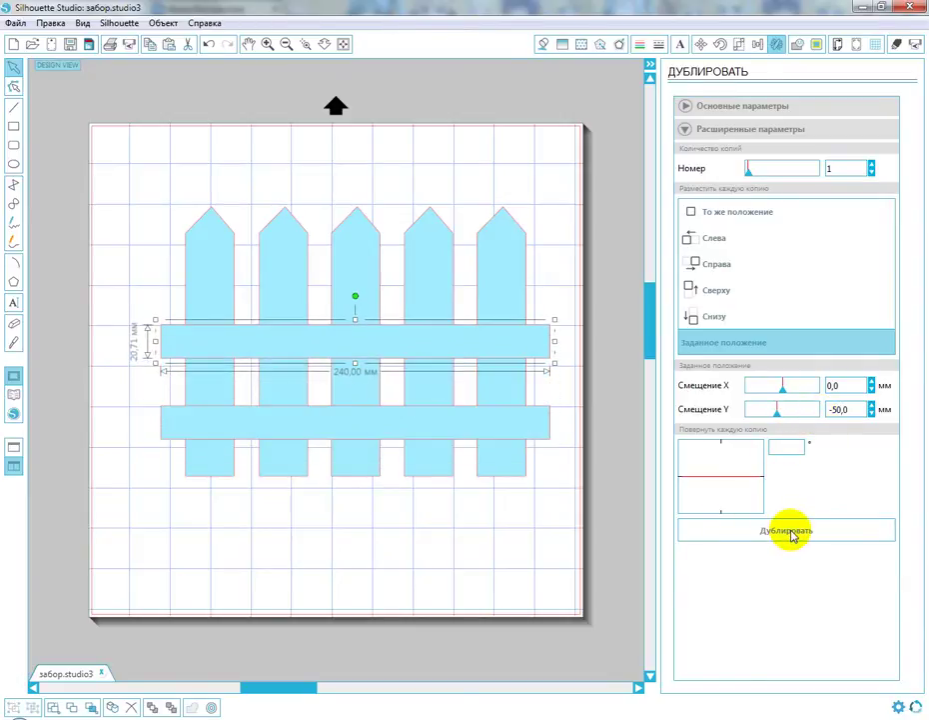
Undo the rail's last duplication, try duplicating it with a Y offset of 50 mm, and undo that copy.
key("ctrl+z")
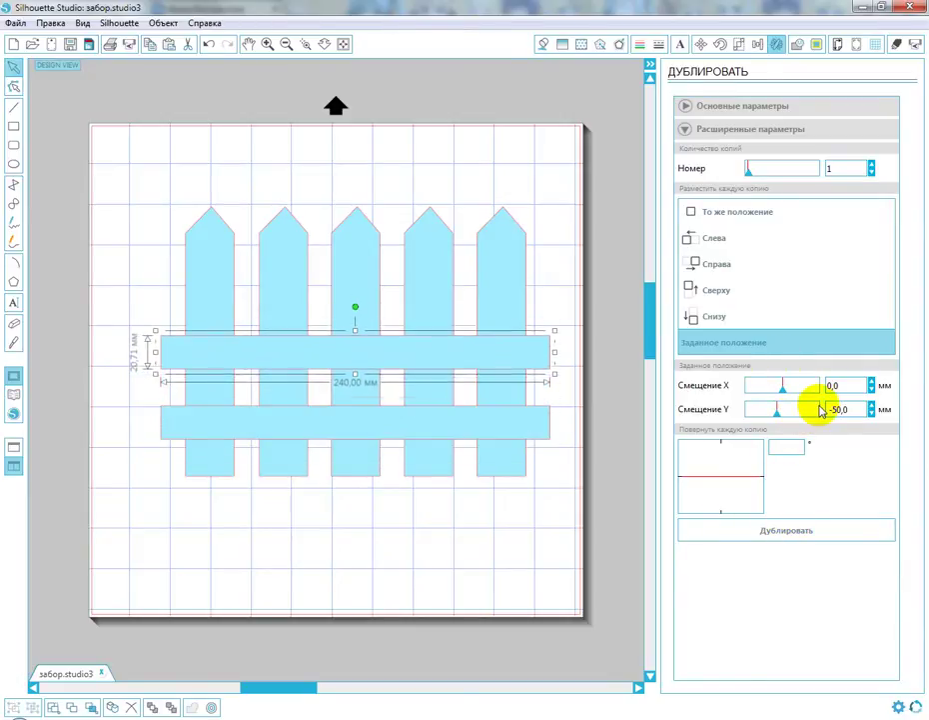
left_click_drag(847, 410, 809, 415)
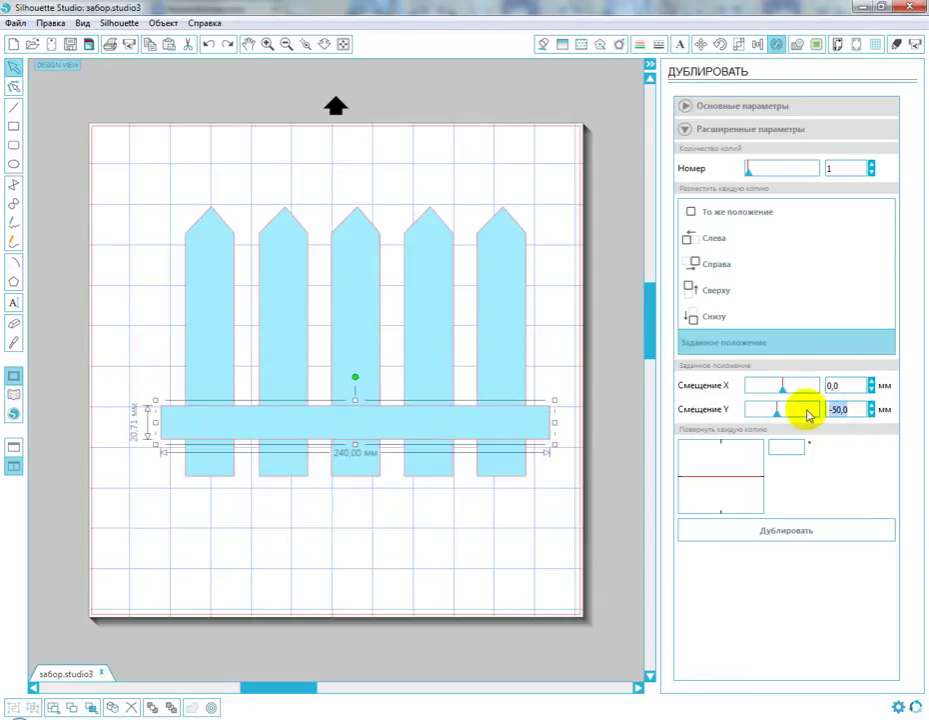
type("50")
left_click(800, 533)
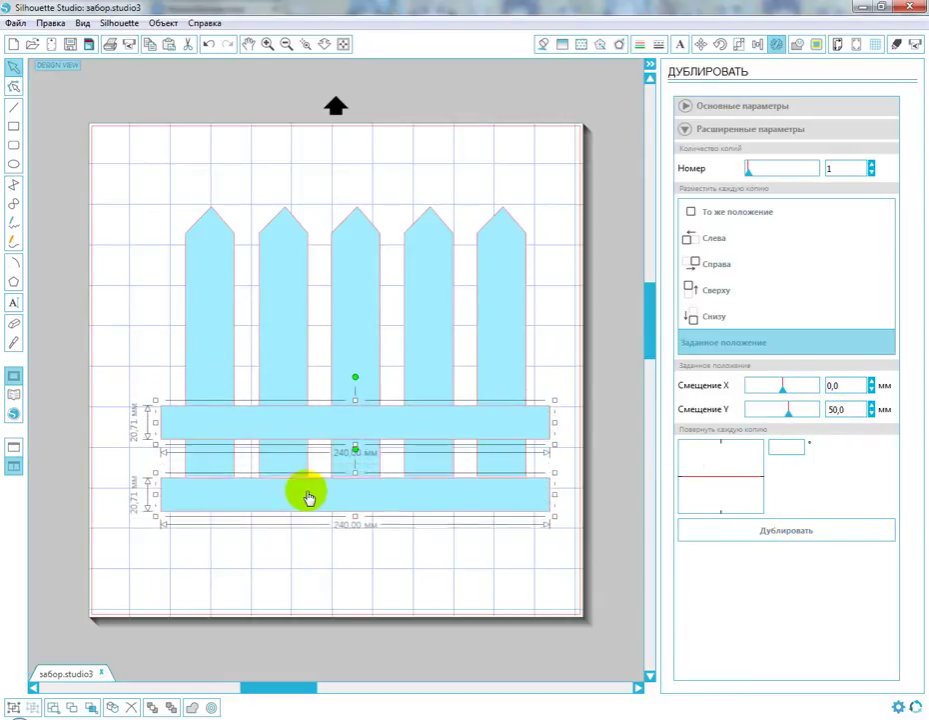
key("ctrl+z")
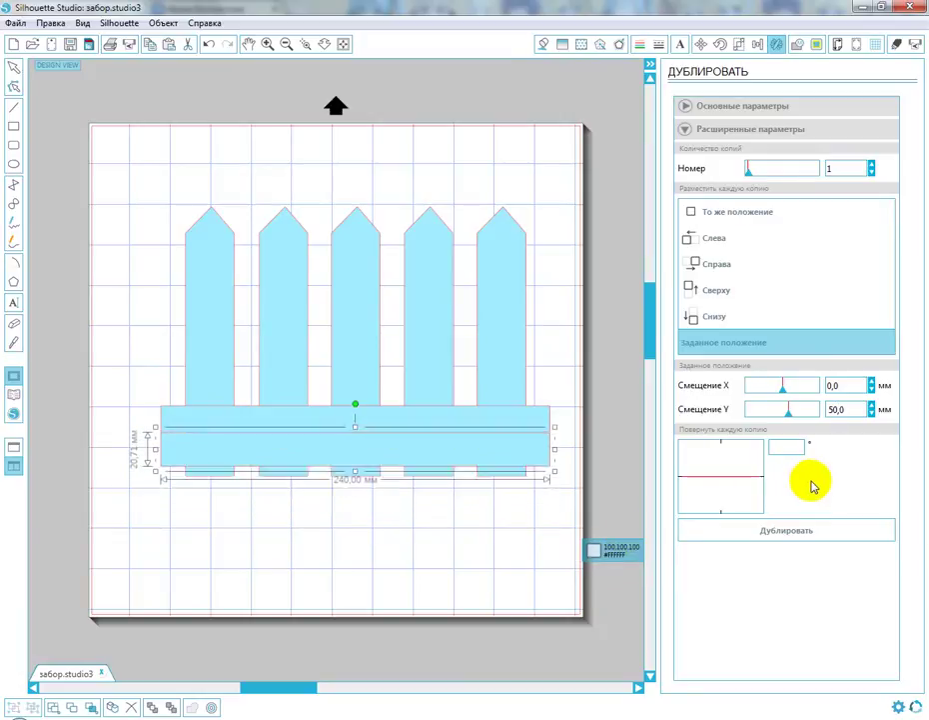
Duplicate the rail once with a Y offset of -50 mm and close the duplication settings.
left_click_drag(848, 410, 784, 416)
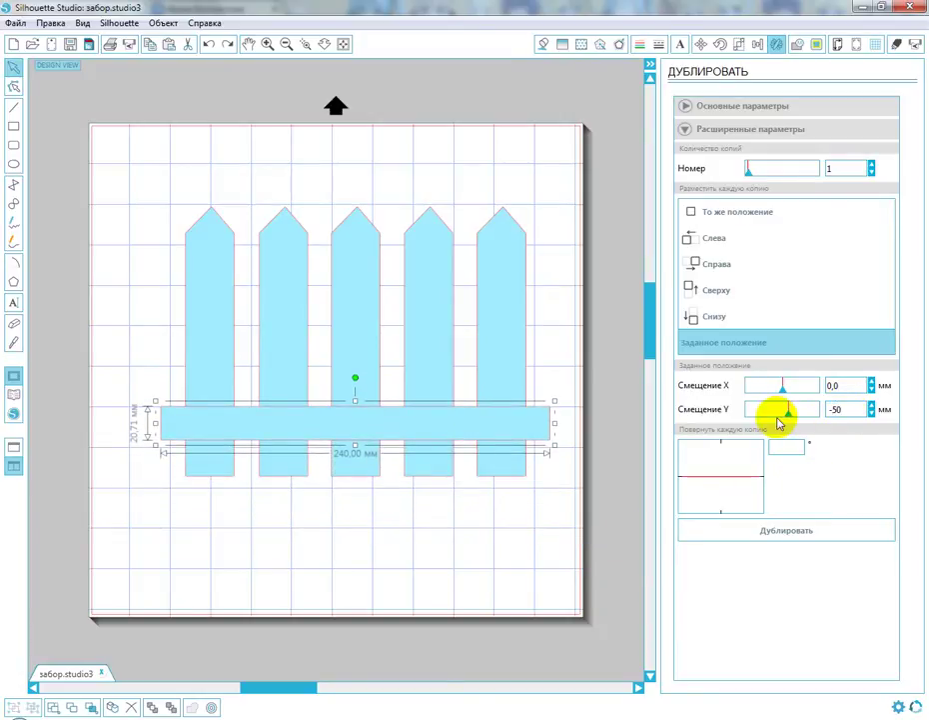
type("-50")
left_click(795, 529)
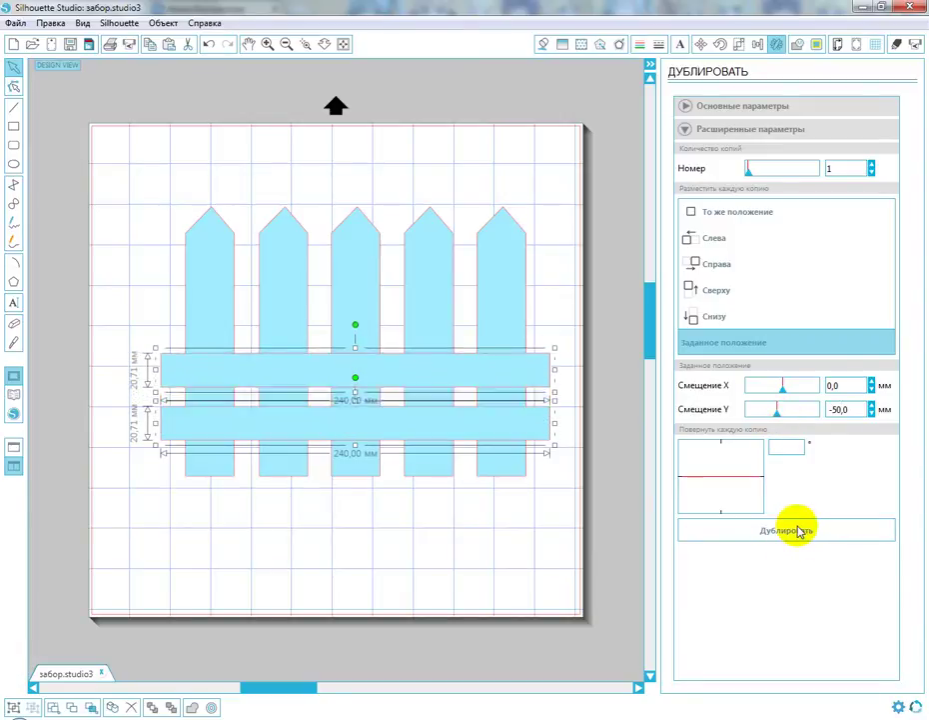
left_click(652, 66)
left_click(647, 115)
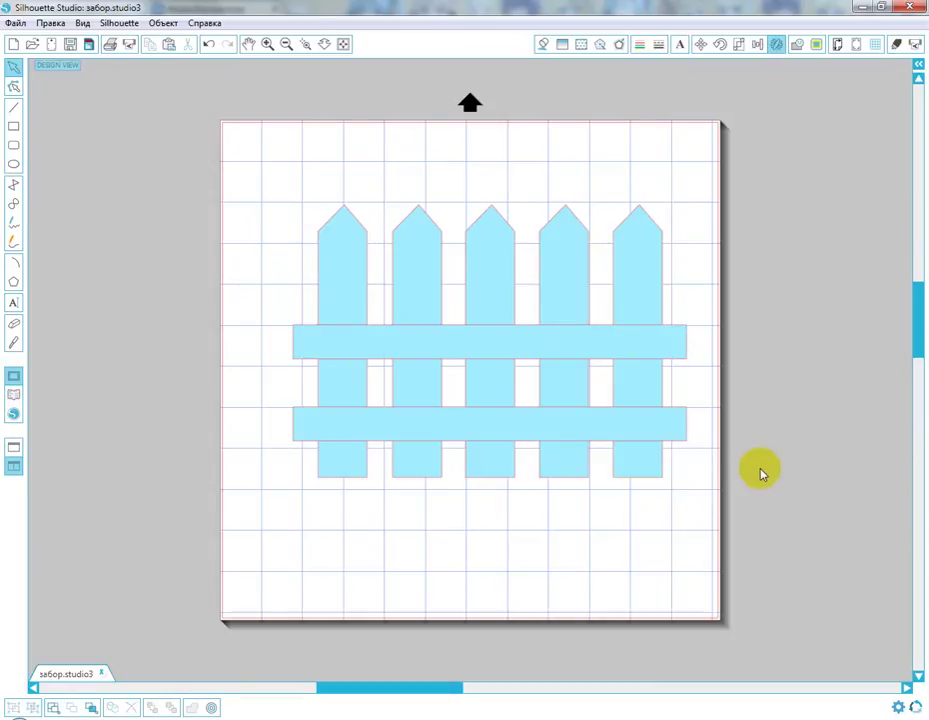
Check the cut lines of the overlapping pickets and rails, and weld all the fence pieces into one shape.
left_click(897, 47)
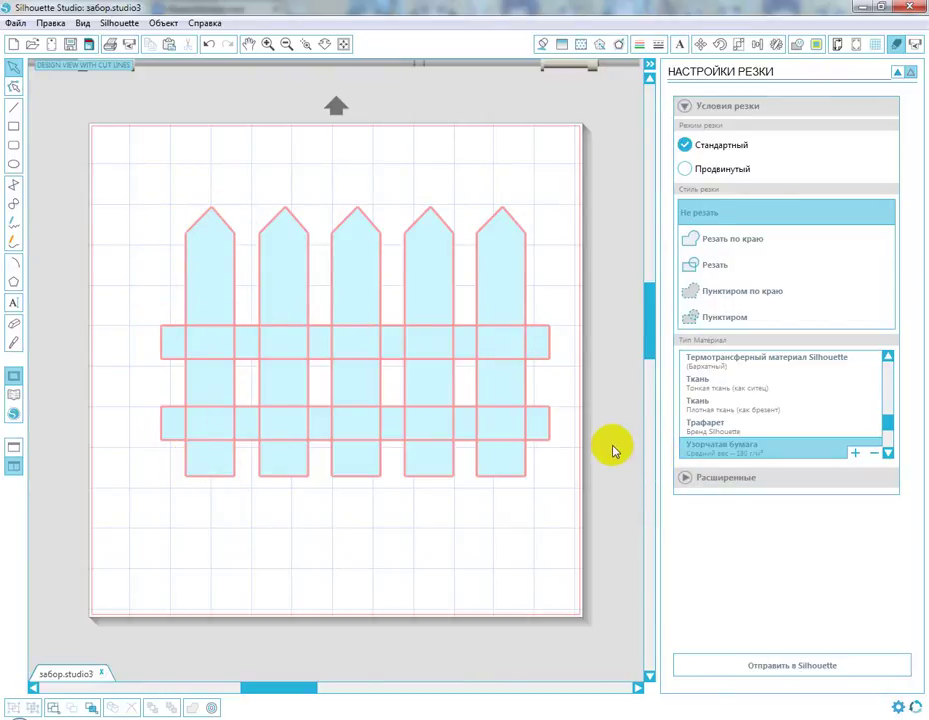
left_click(650, 68)
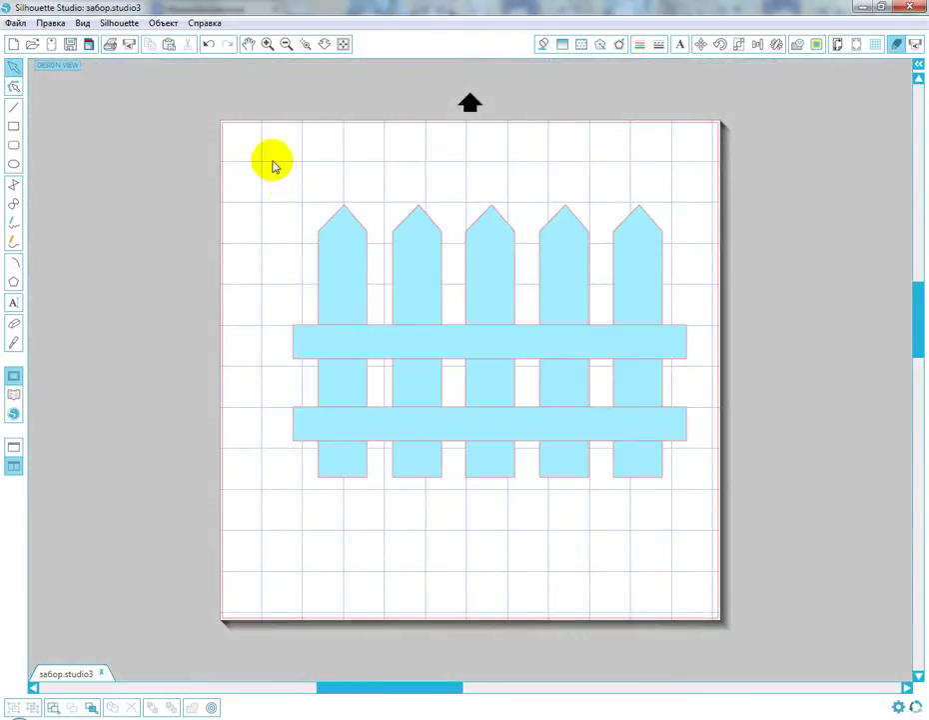
left_click_drag(273, 165, 730, 527)
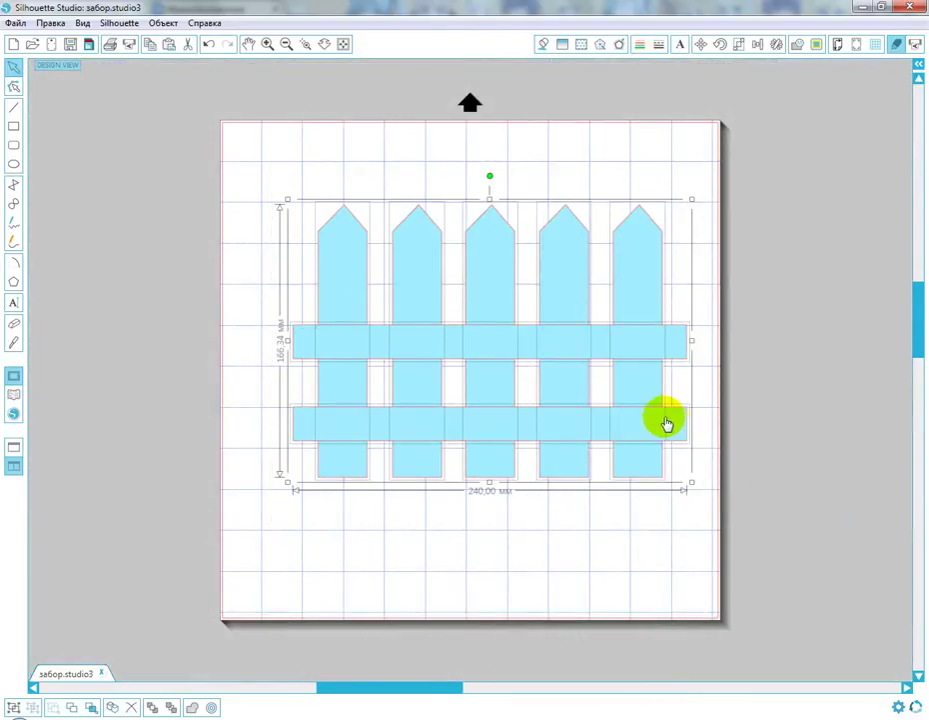
right_click(636, 355)
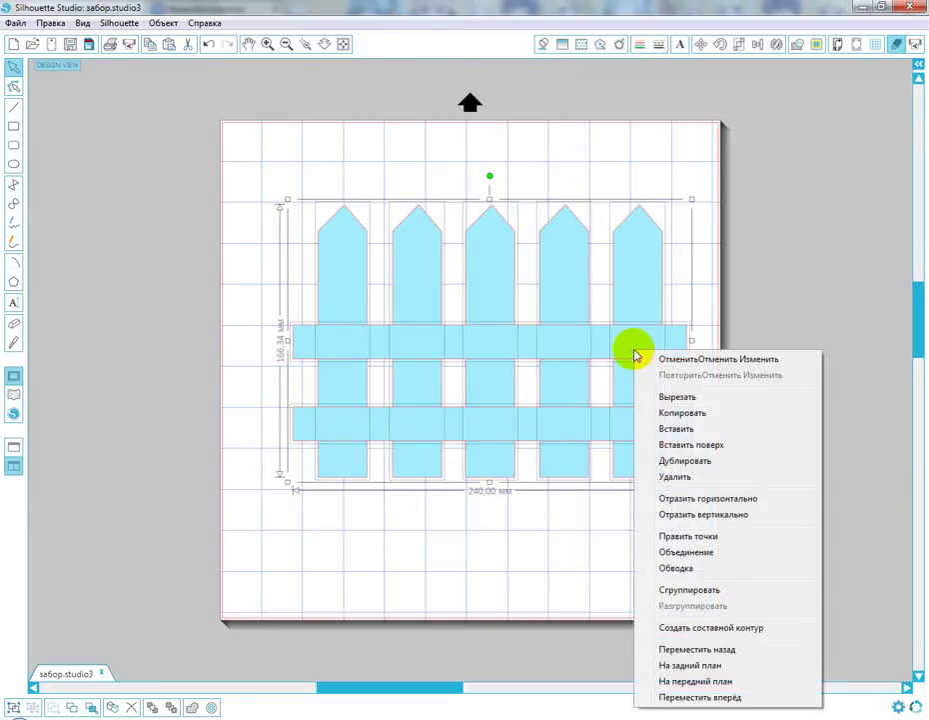
left_click(697, 554)
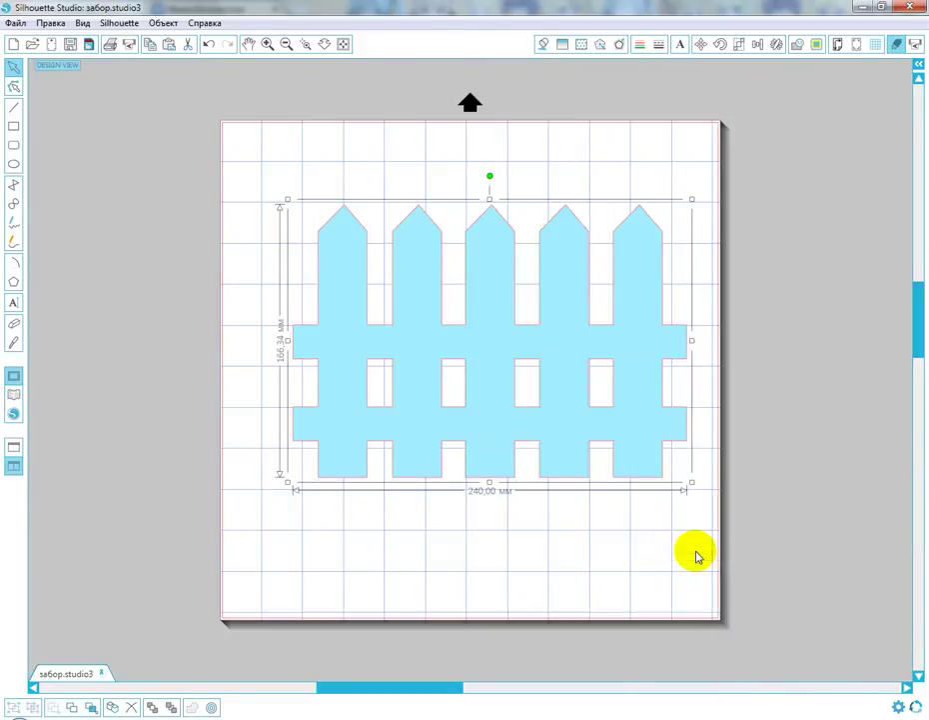
Shift the welded fence slightly left and down, and choose the cut style Резать in the cut settings.
left_click(759, 415)
left_click_drag(623, 332, 620, 339)
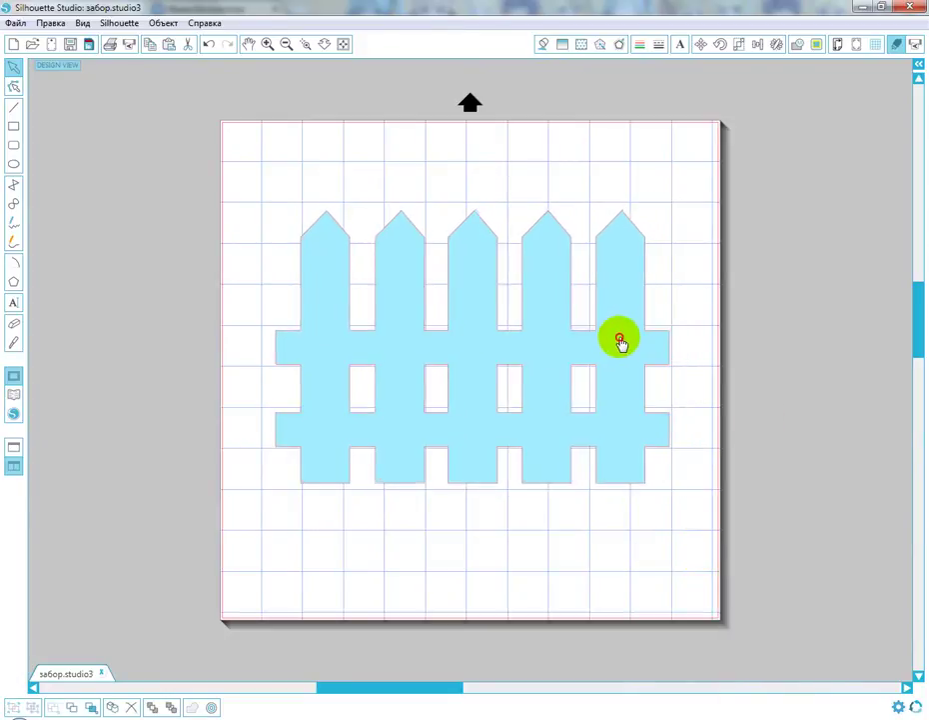
left_click(897, 44)
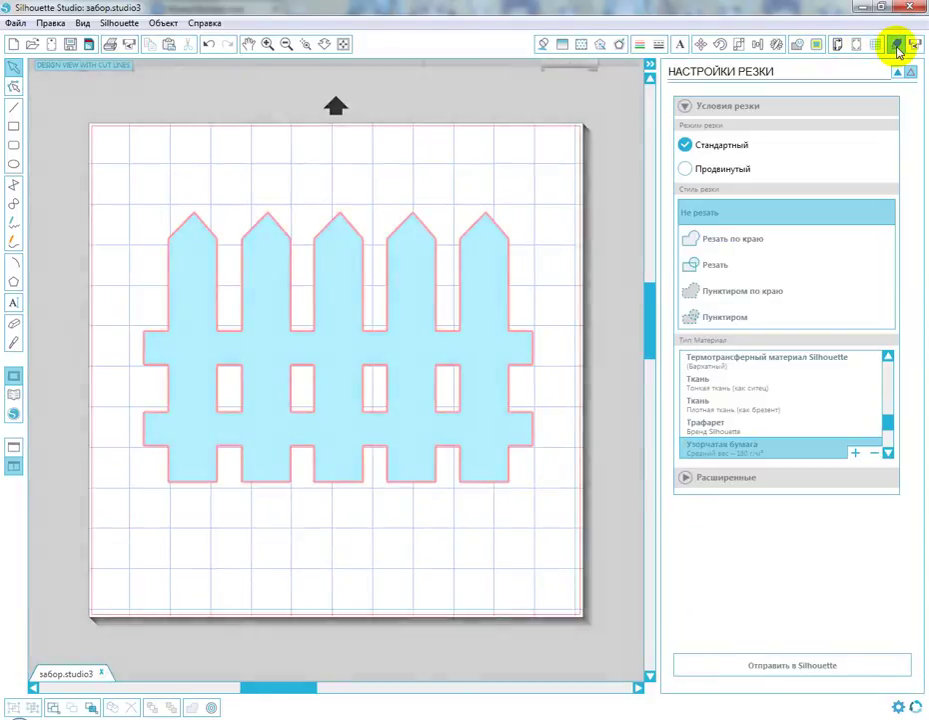
left_click(714, 264)
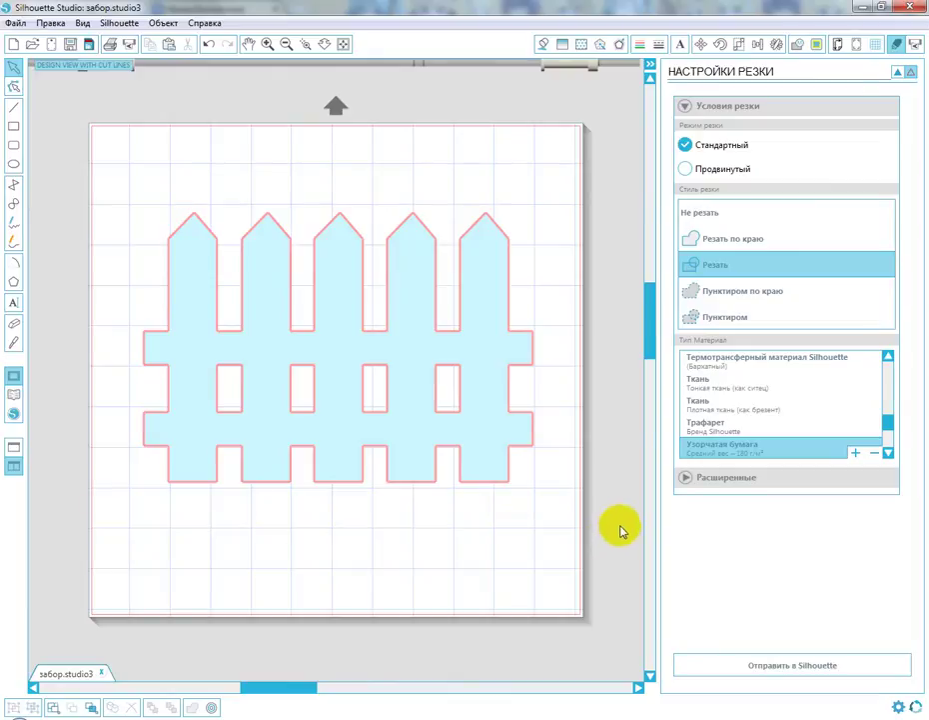
Undo the move and the weld of the fence pieces, and close the cut settings.
left_click(799, 42)
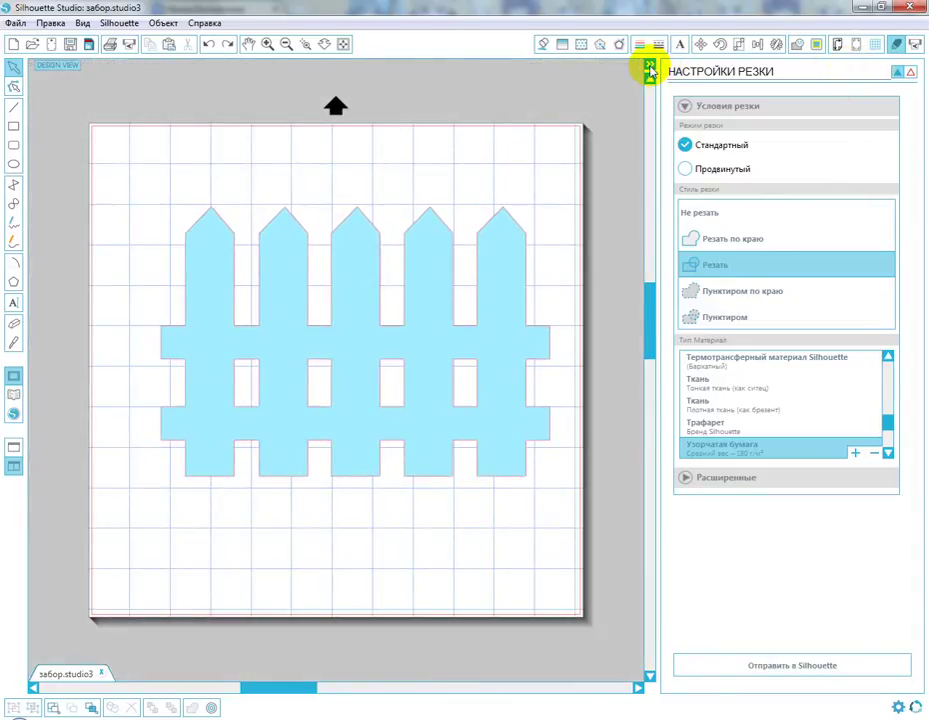
left_click(650, 67)
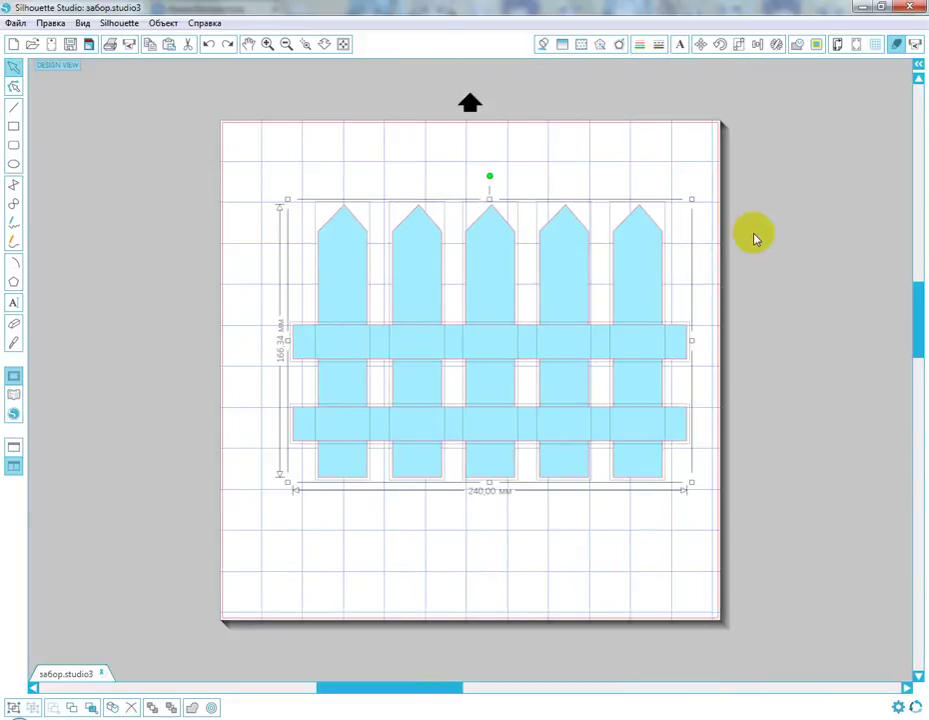
left_click(704, 308)
Add an offset outline (Обводка) around all the pickets and rails, and clear the selection.
left_click_drag(272, 164, 744, 530)
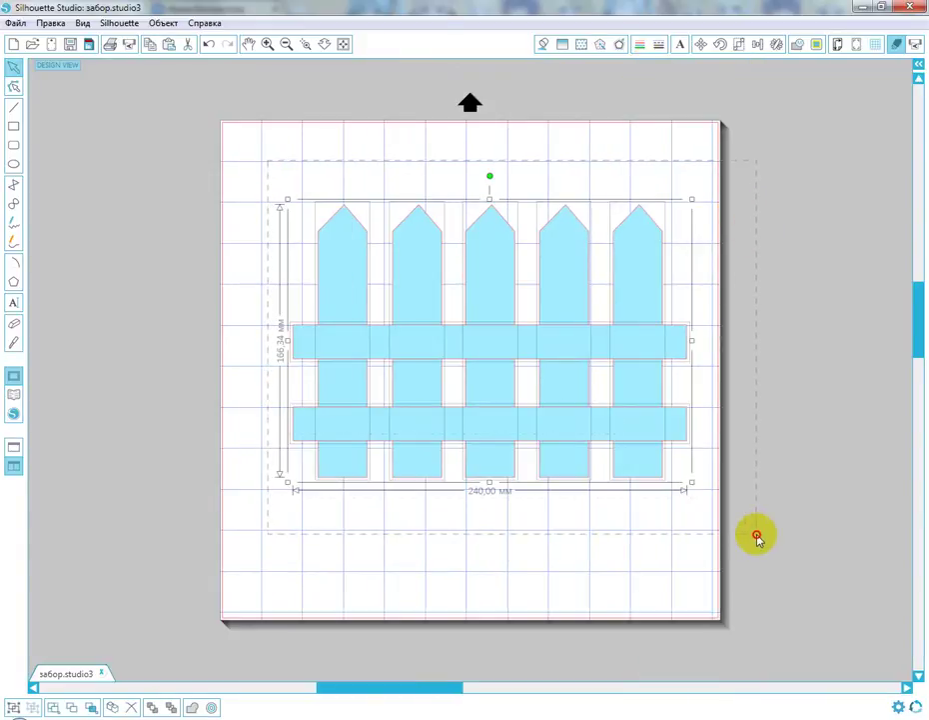
right_click(646, 422)
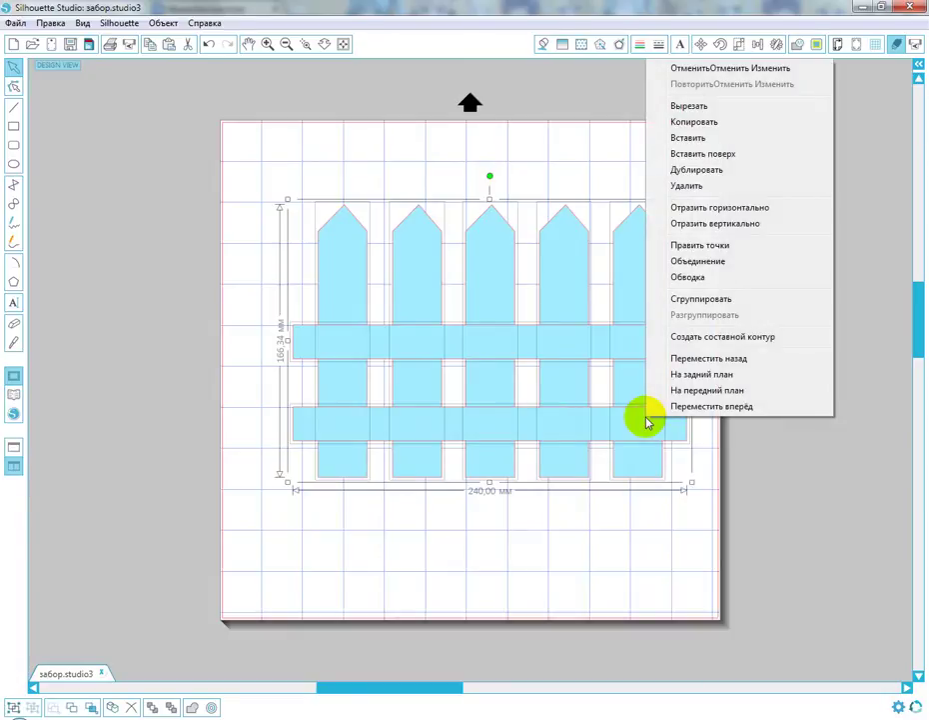
left_click(696, 279)
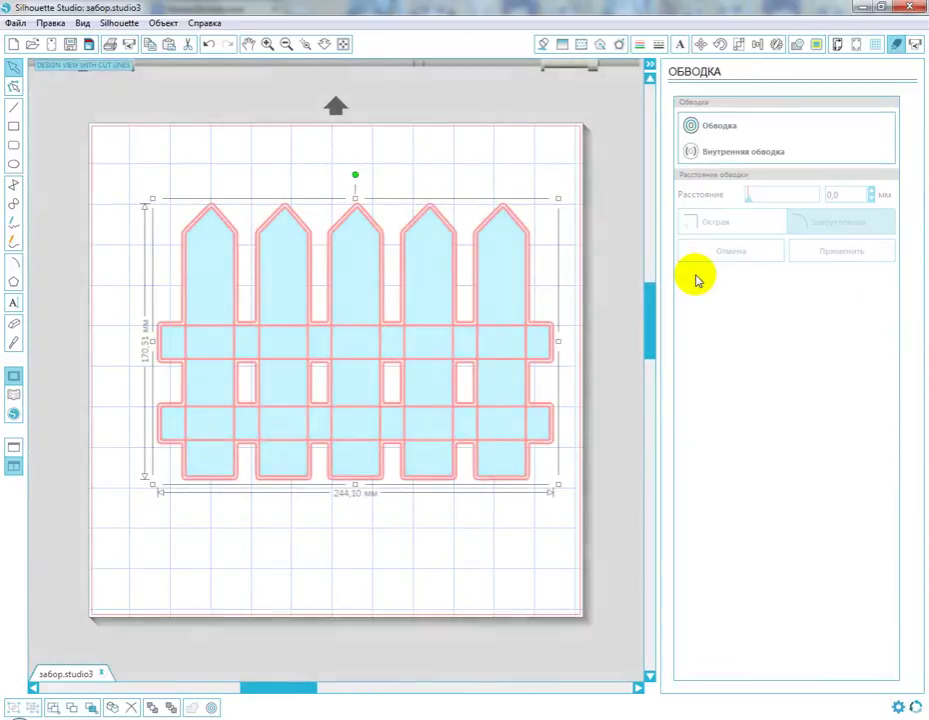
left_click(587, 320)
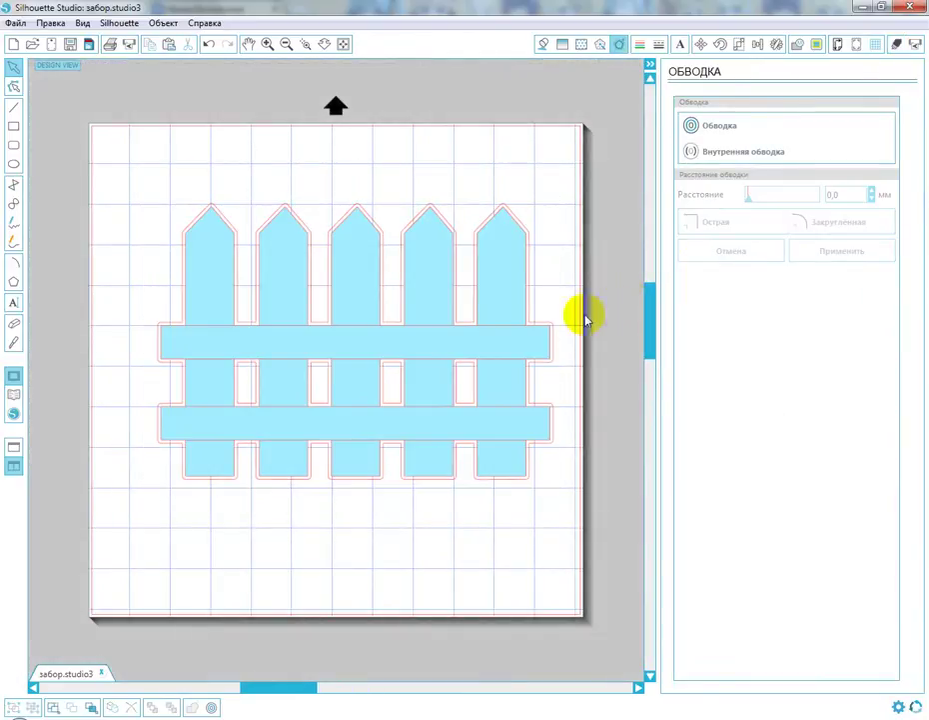
Move the offset outline away from the fence, up and left beyond the page's upper-left corner.
left_click_drag(550, 326, 574, 251)
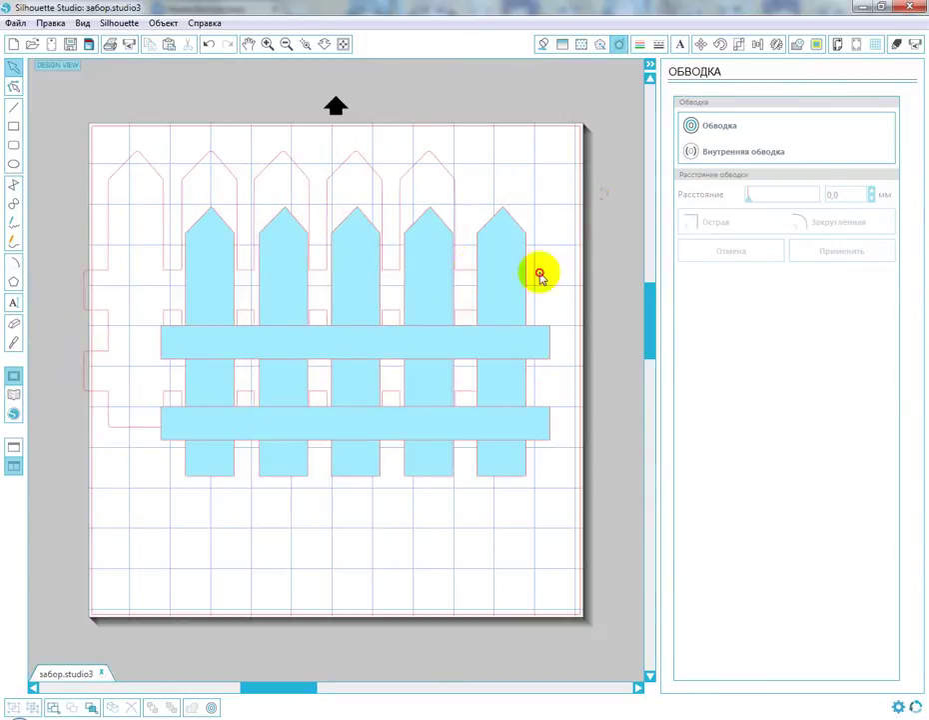
left_click_drag(608, 188, 114, 556)
left_click_drag(575, 198, 178, 617)
left_click_drag(93, 199, 75, 127)
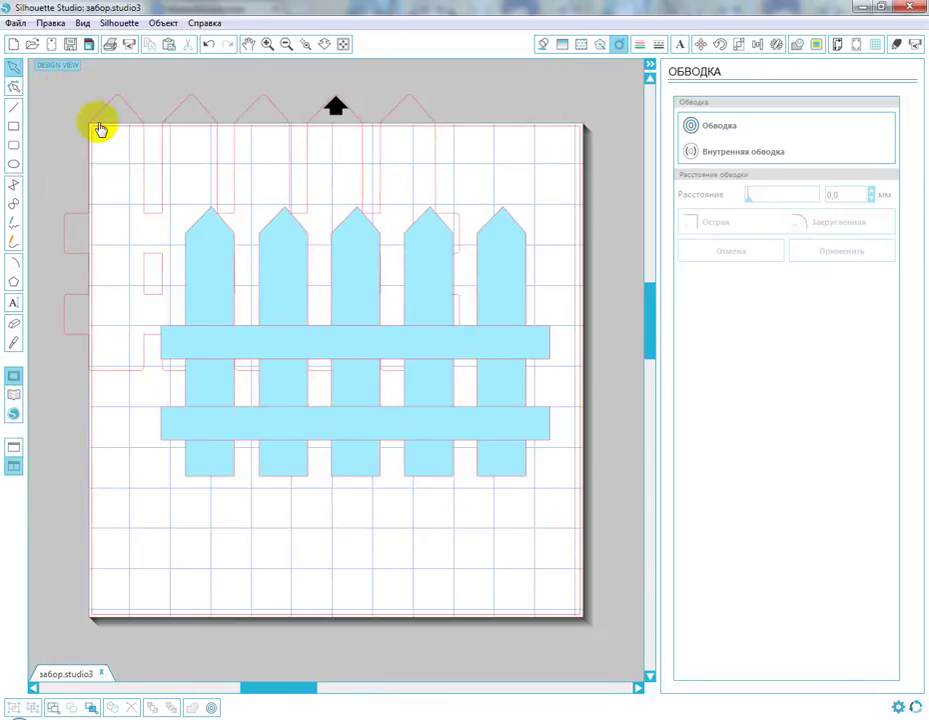
left_click(549, 338)
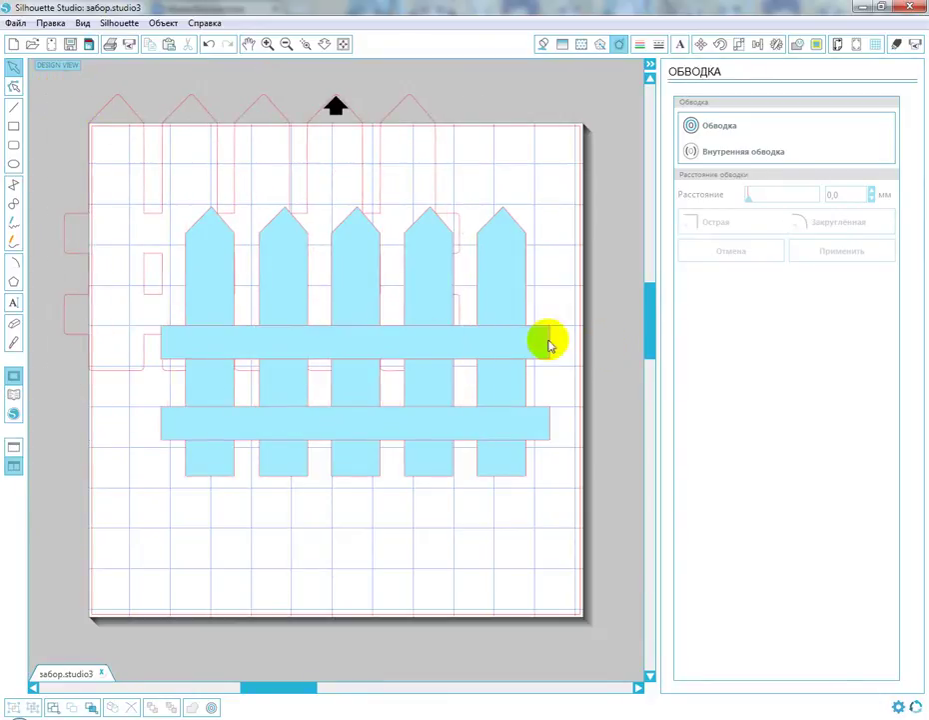
left_click(268, 44)
left_click(285, 43)
left_click_drag(305, 198, 239, 98)
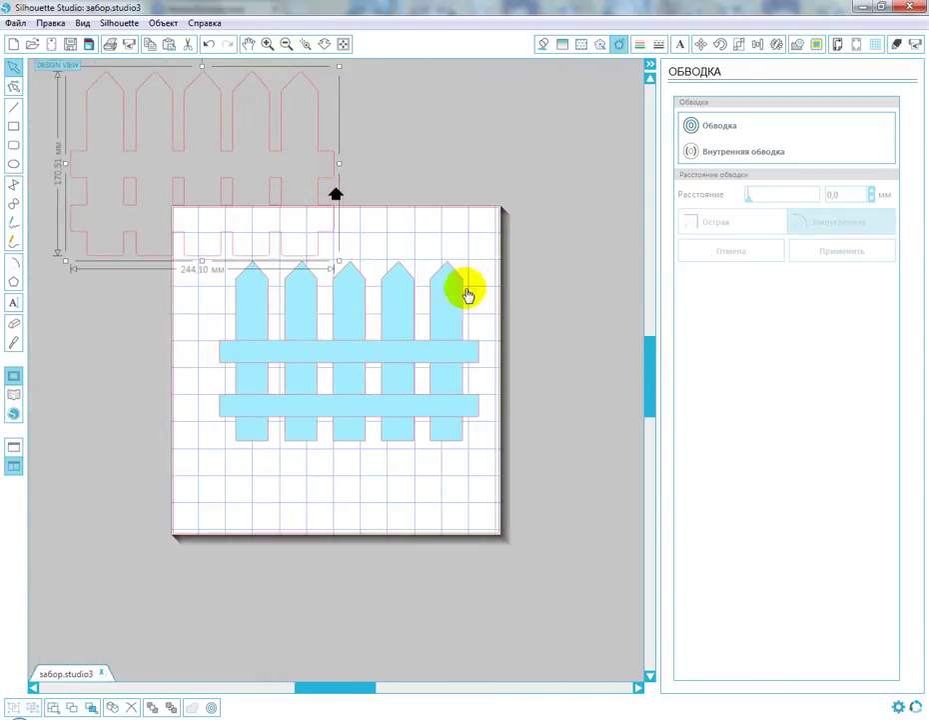
Undo the moves of the offset outline and the creation of the outline itself.
left_click(208, 43)
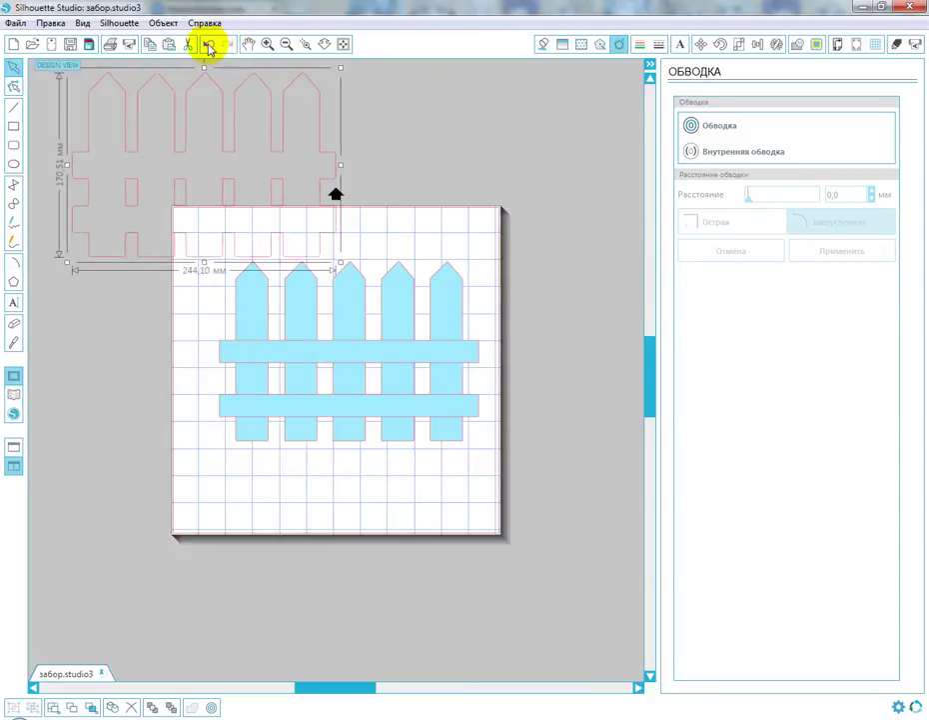
left_click(209, 44)
left_click(209, 44)
left_click(209, 44)
left_click(208, 44)
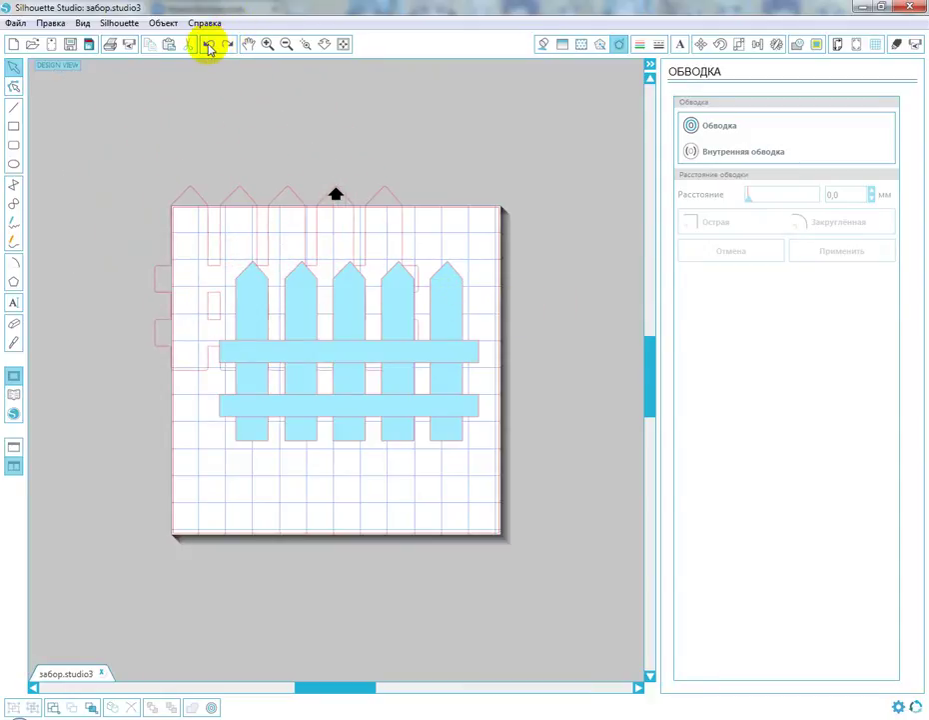
left_click(208, 44)
left_click(209, 44)
left_click(209, 44)
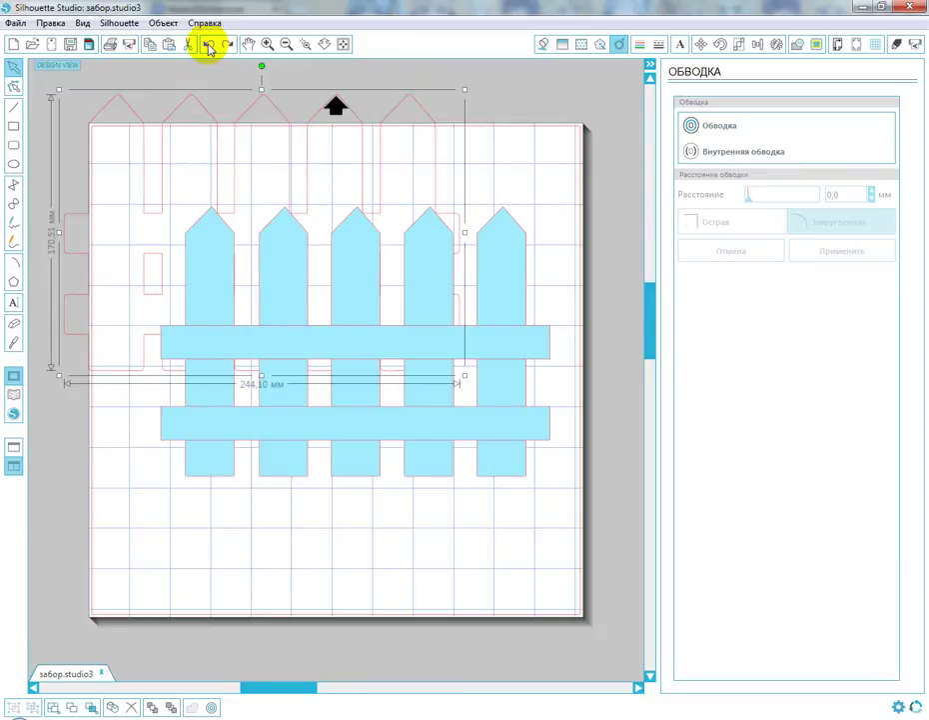
left_click(209, 44)
left_click(209, 44)
left_click(208, 44)
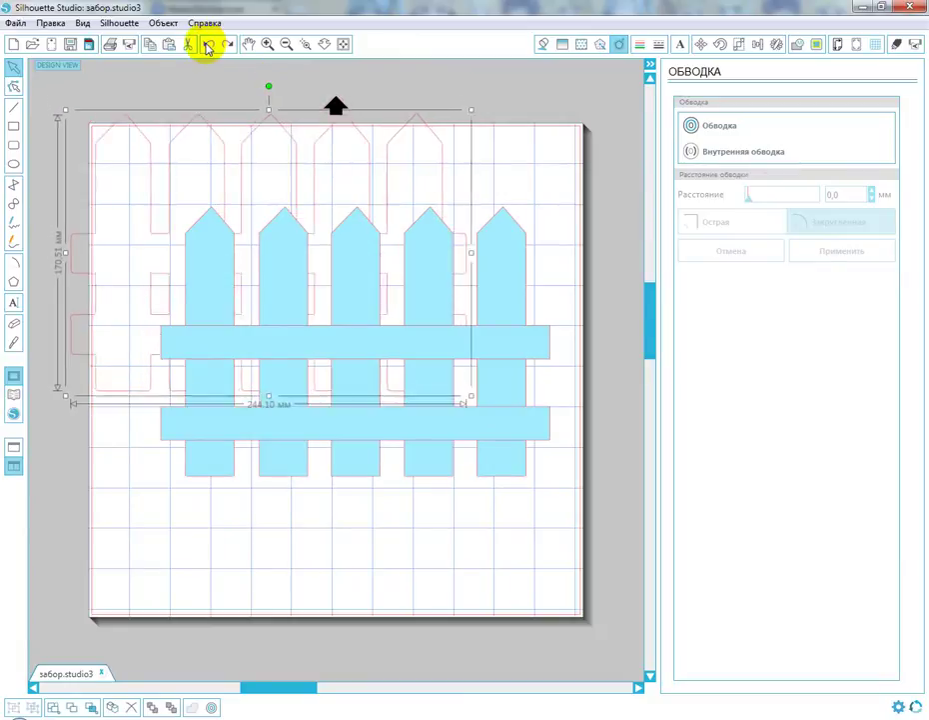
left_click(209, 44)
left_click(209, 44)
left_click(209, 44)
left_click(209, 44)
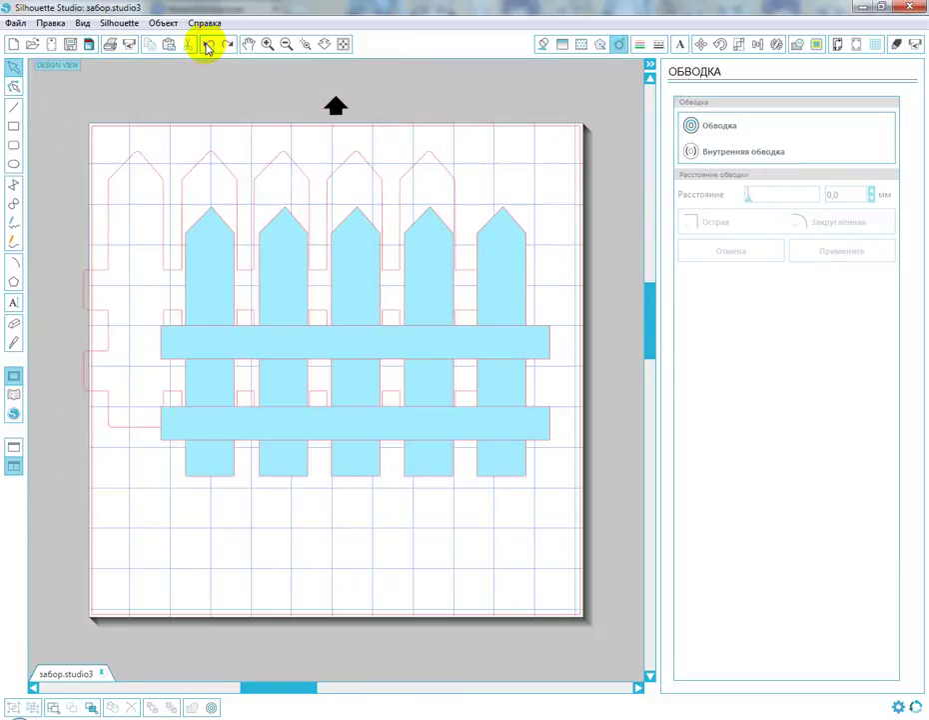
left_click(209, 44)
left_click(209, 44)
left_click(209, 44)
left_click(209, 44)
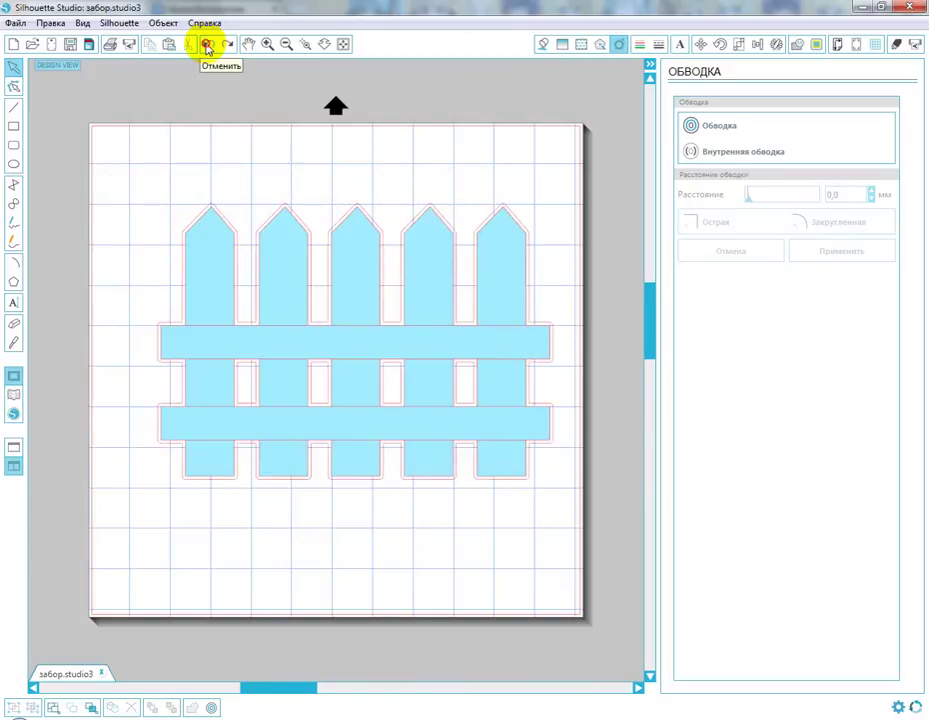
left_click(208, 44)
left_click(209, 44)
left_click(208, 43)
left_click(209, 44)
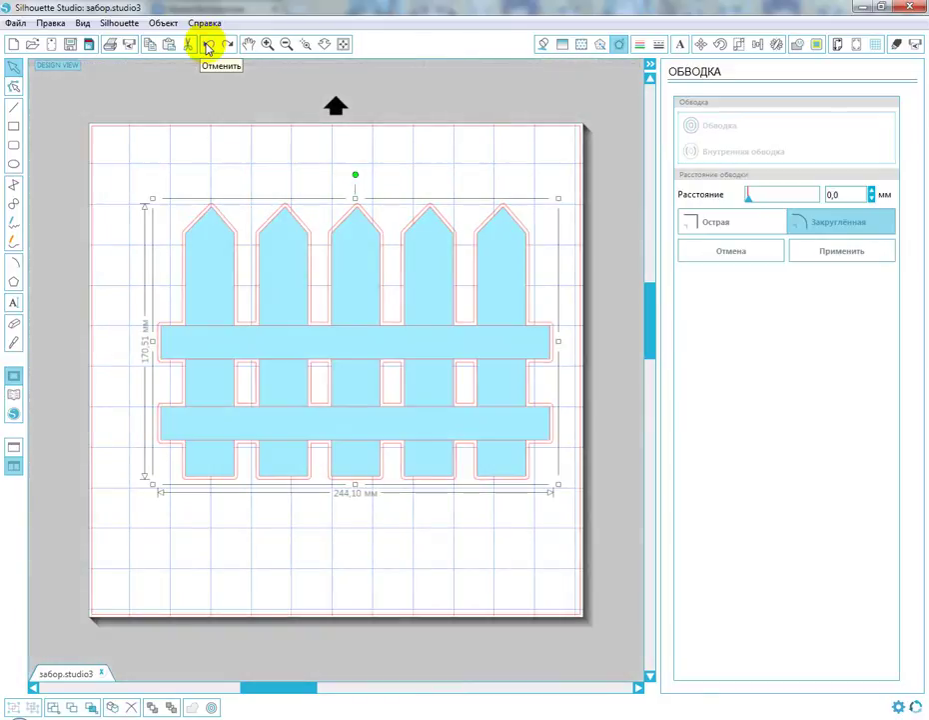
left_click(209, 44)
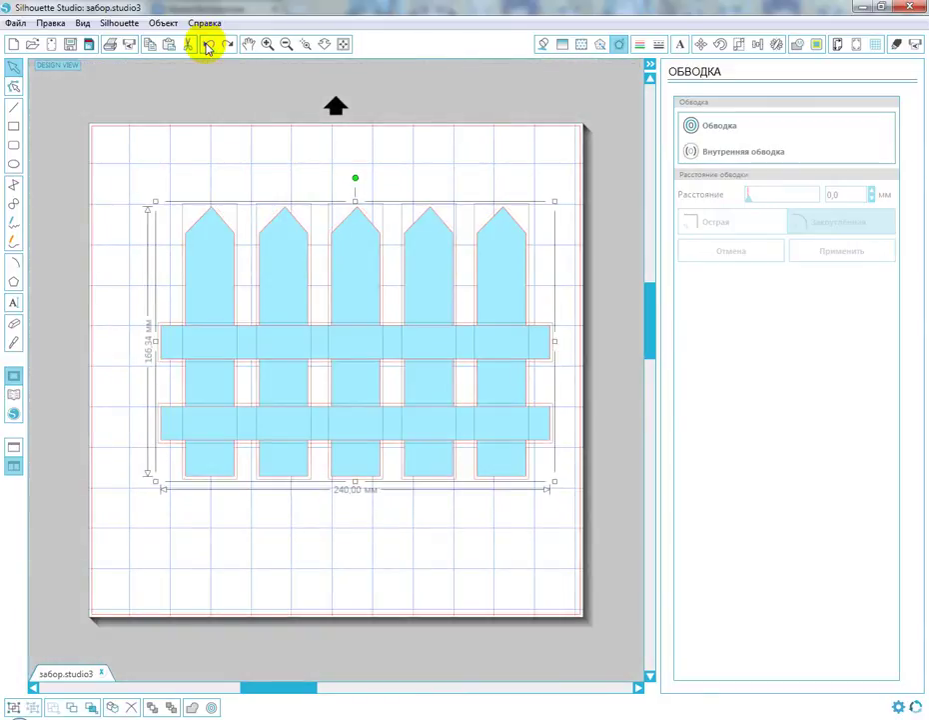
Try an offset outline (Обводка) at 0.3 mm around all the fence pieces, cancel it, and close the outline settings.
left_click(602, 284)
left_click_drag(575, 170, 536, 380)
key("ctrl+a")
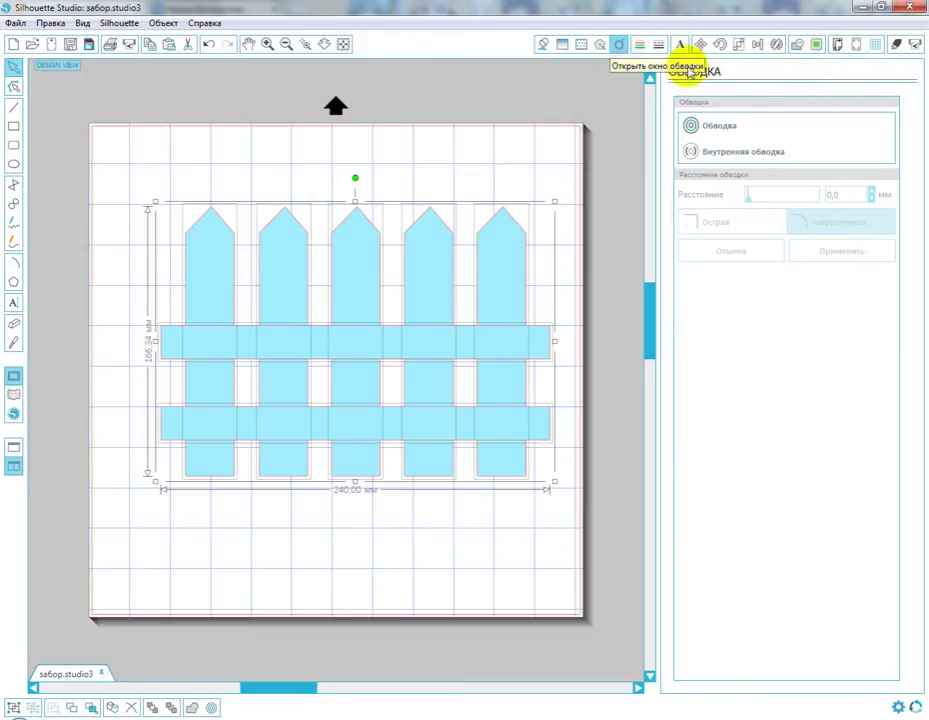
left_click(730, 128)
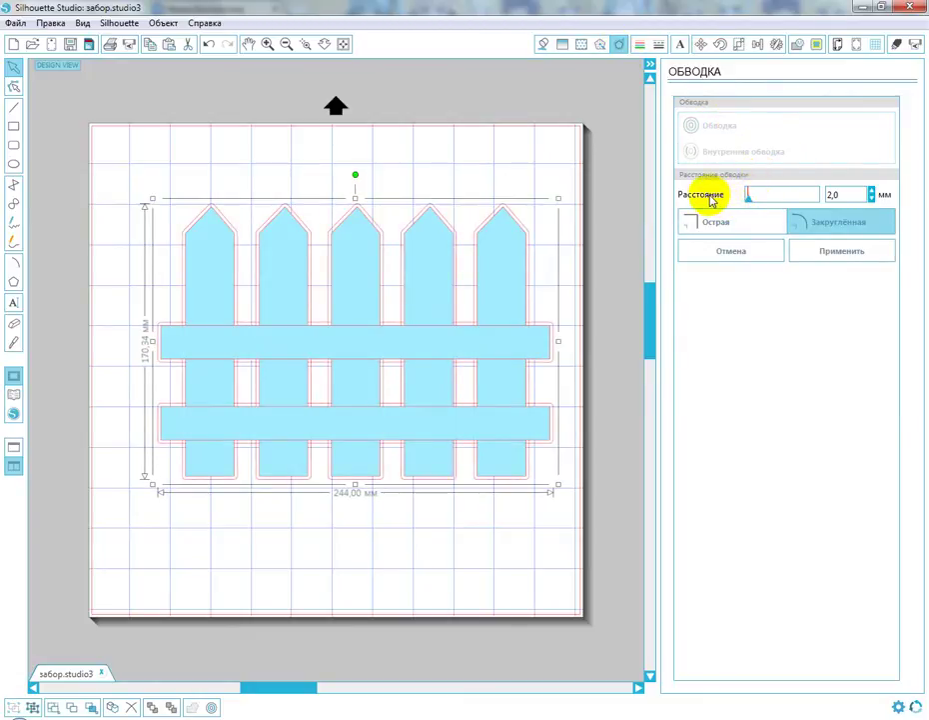
mouse_move(751, 197)
left_mouse_down()
mouse_move(775, 202)
mouse_move(749, 197)
left_mouse_up()
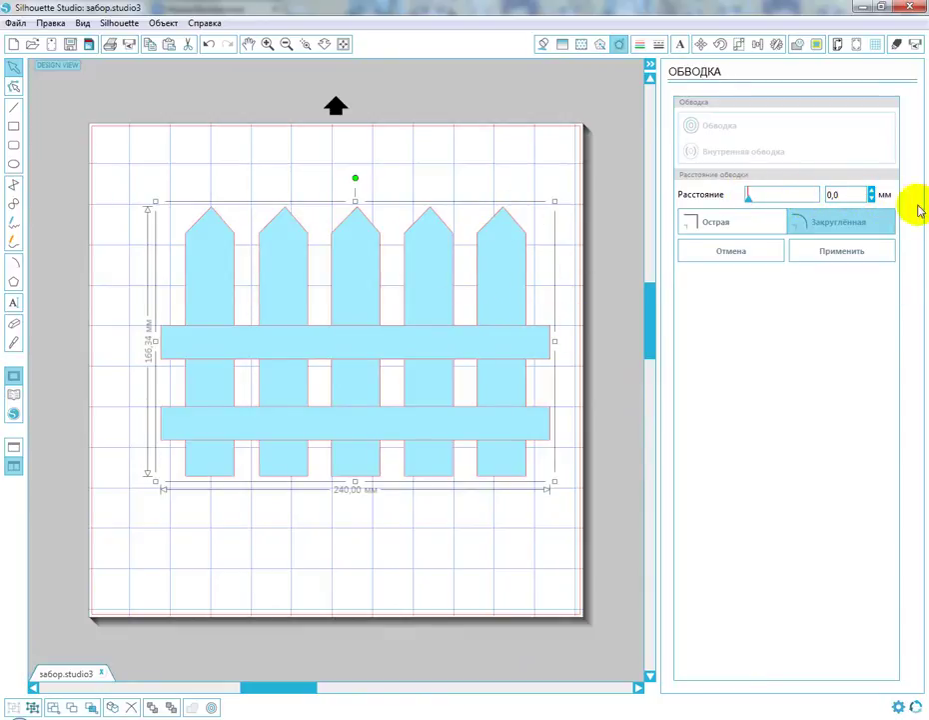
left_click(873, 191)
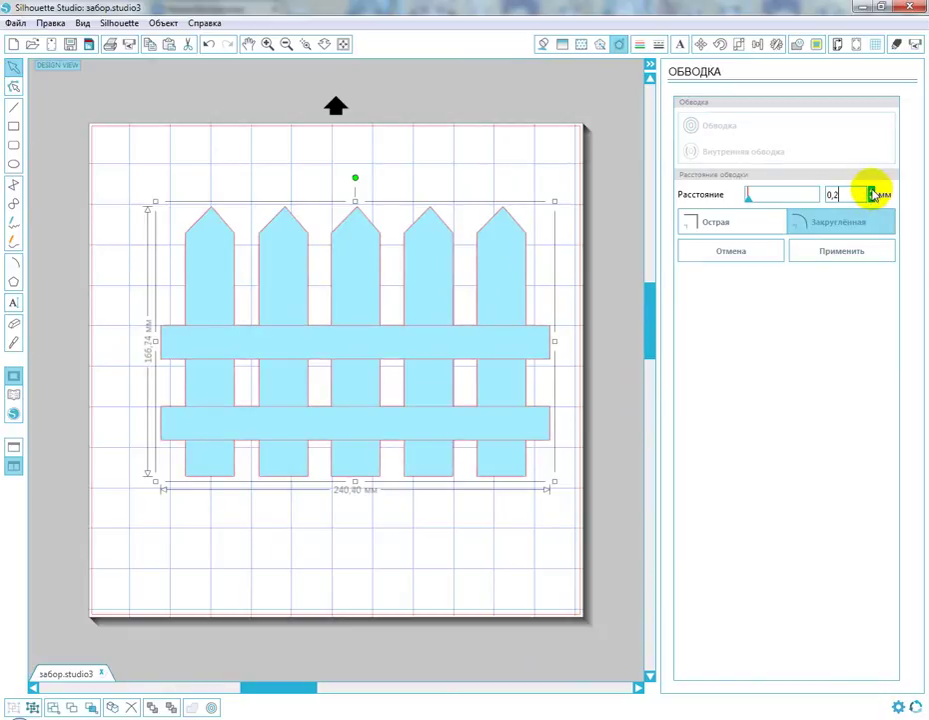
left_click(873, 191)
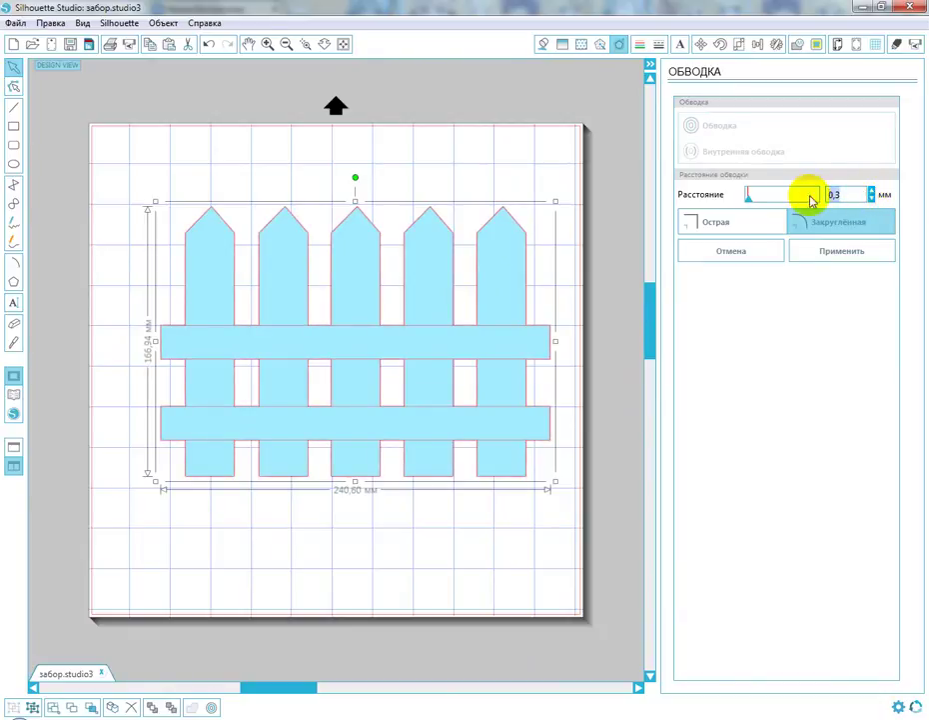
left_click(842, 256)
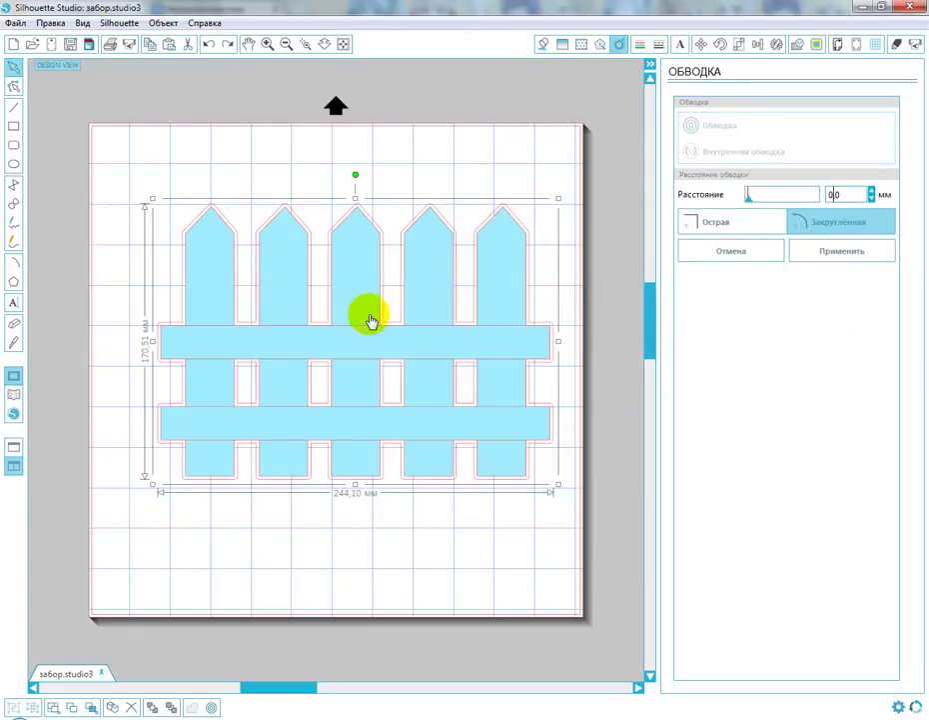
left_click(772, 255)
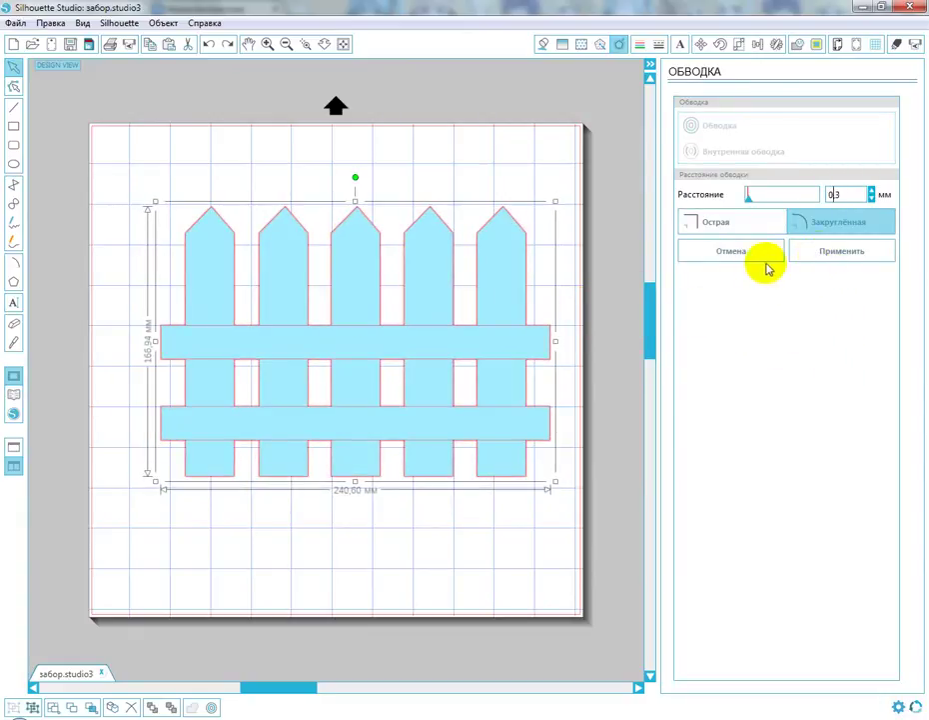
left_click(753, 261)
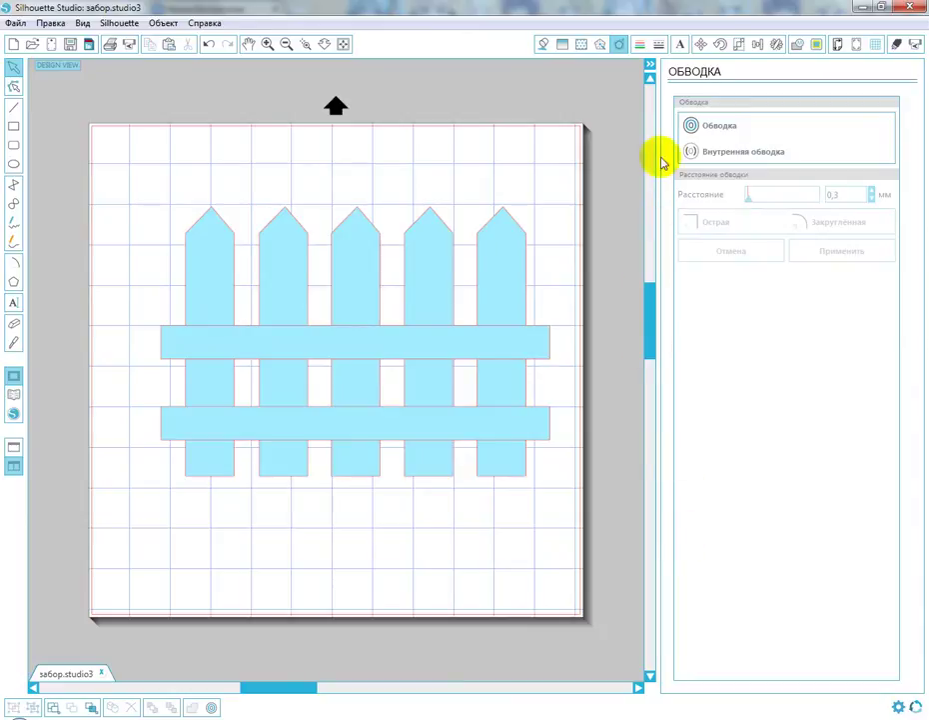
left_click(650, 67)
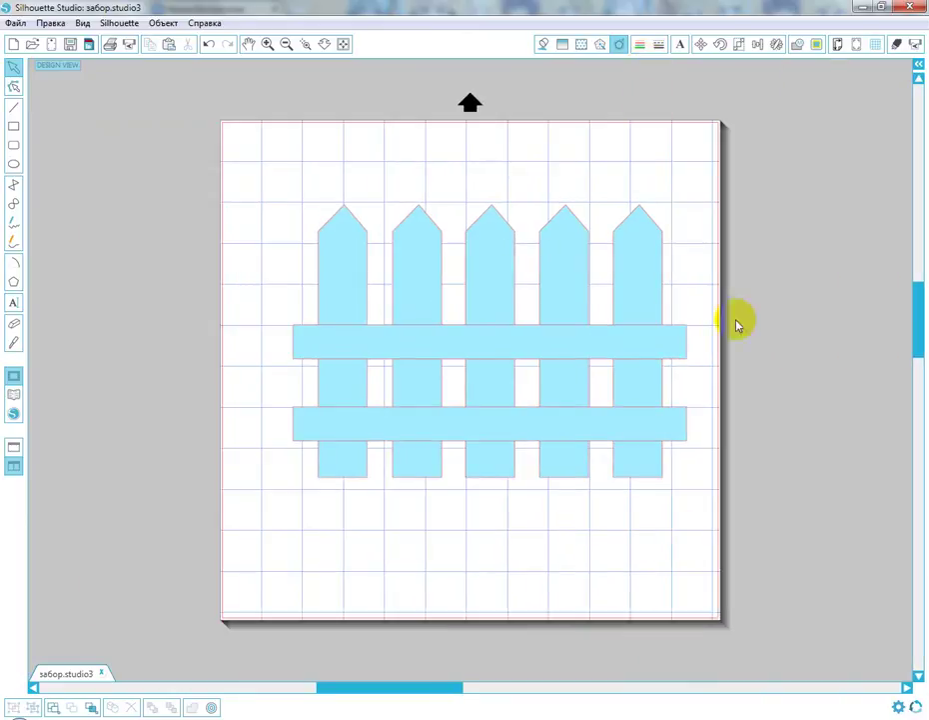
Weld (Объединение) all the pickets and rails into one shape, and move the fence down and left on the page.
left_click_drag(190, 152, 770, 504)
right_click(613, 341)
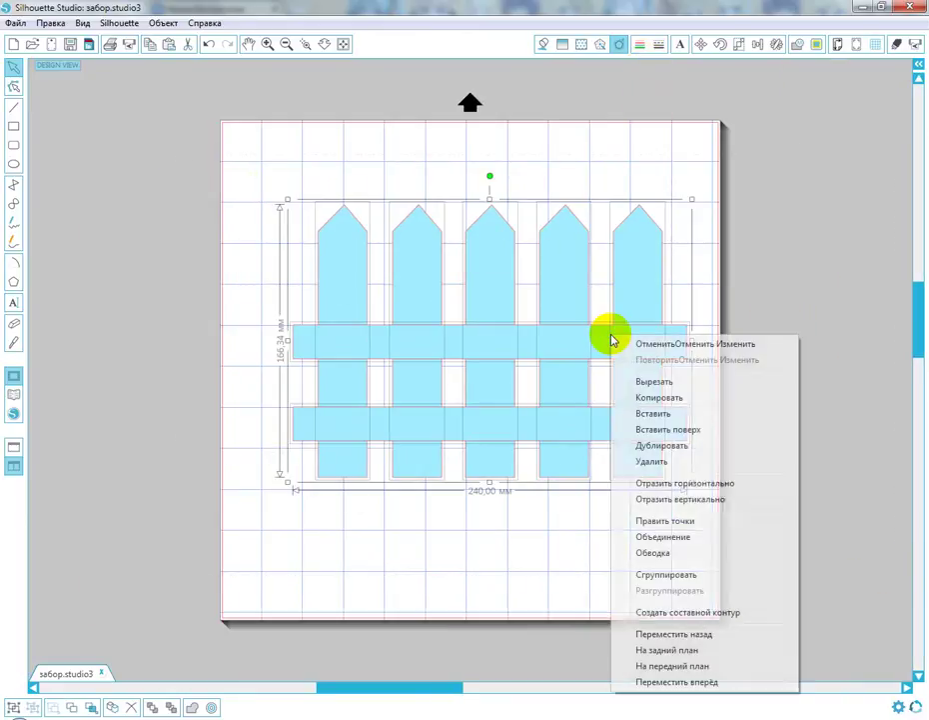
left_click(664, 537)
left_click(805, 353)
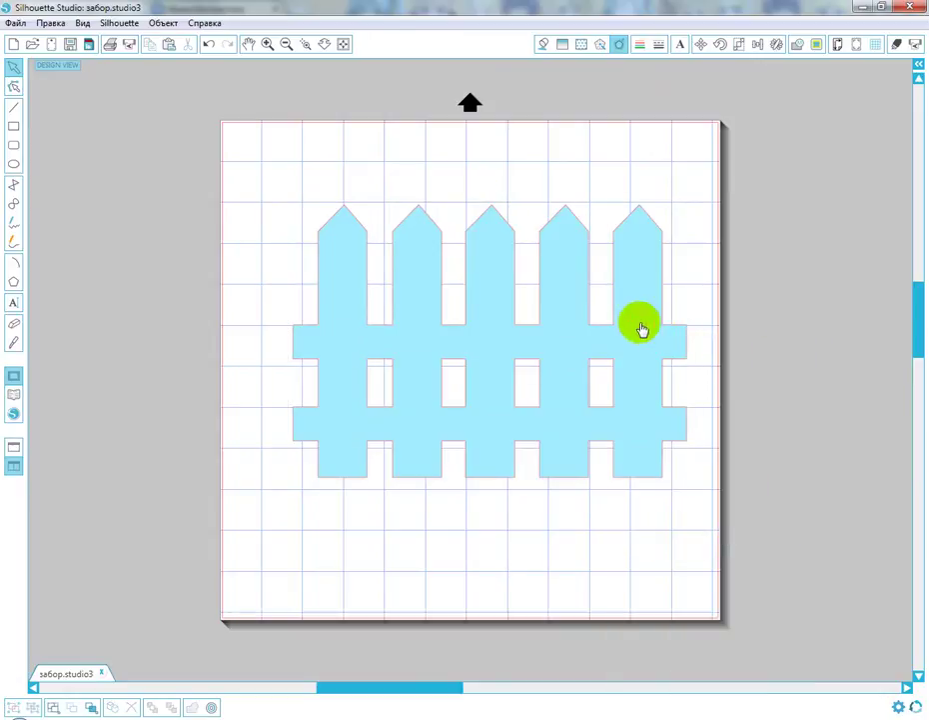
left_click_drag(670, 343, 631, 395)
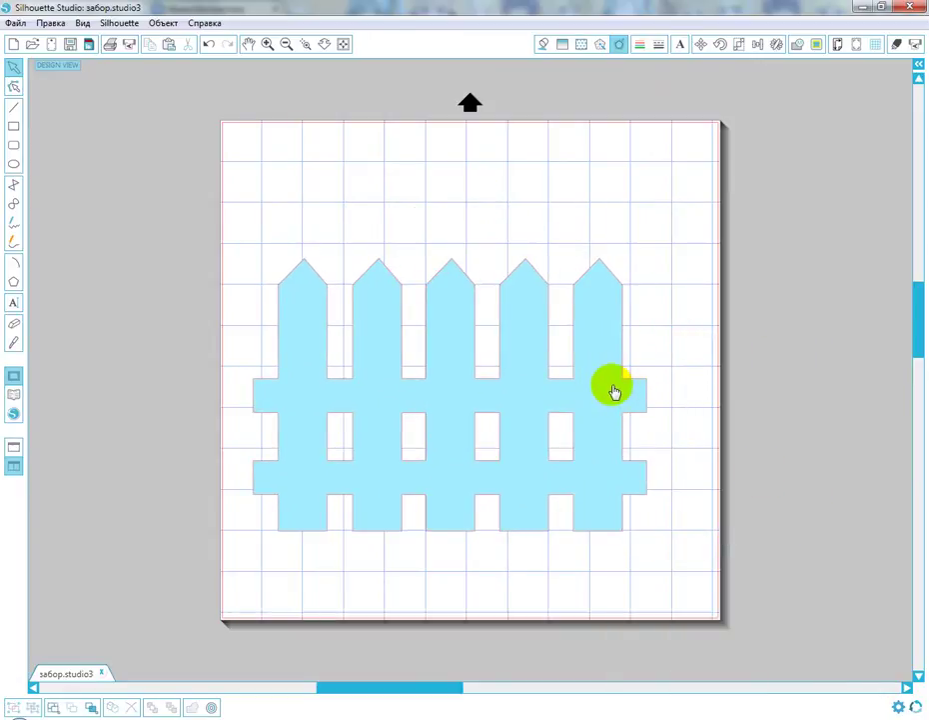
Copy and paste the welded fence, move the copy up and left, and undo the move and the paste.
left_click(611, 391)
right_click(592, 392)
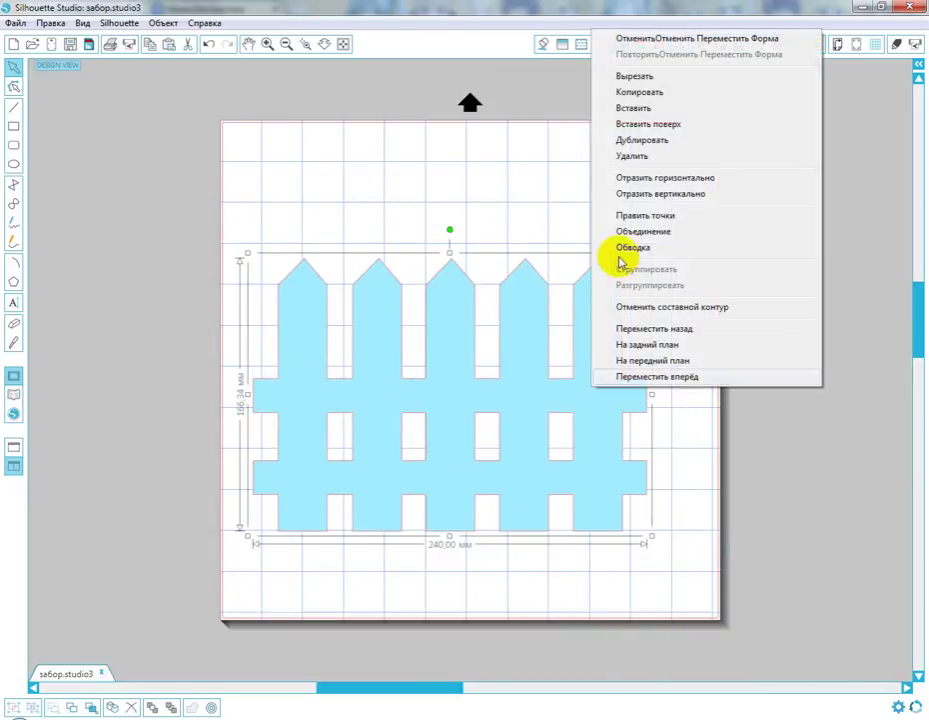
left_click(641, 92)
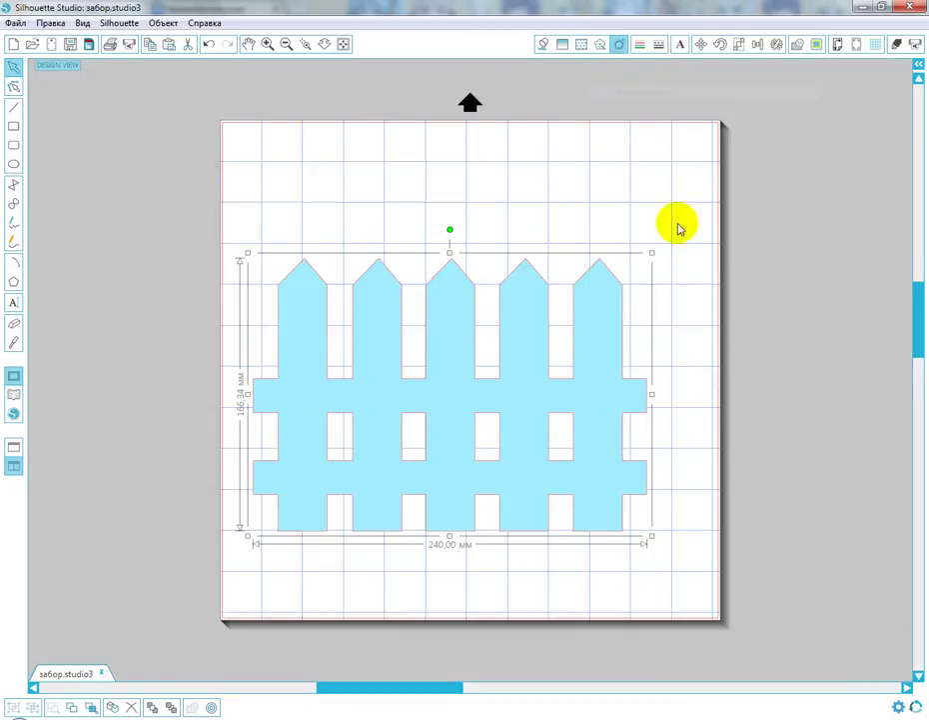
right_click(619, 302)
left_click(664, 382)
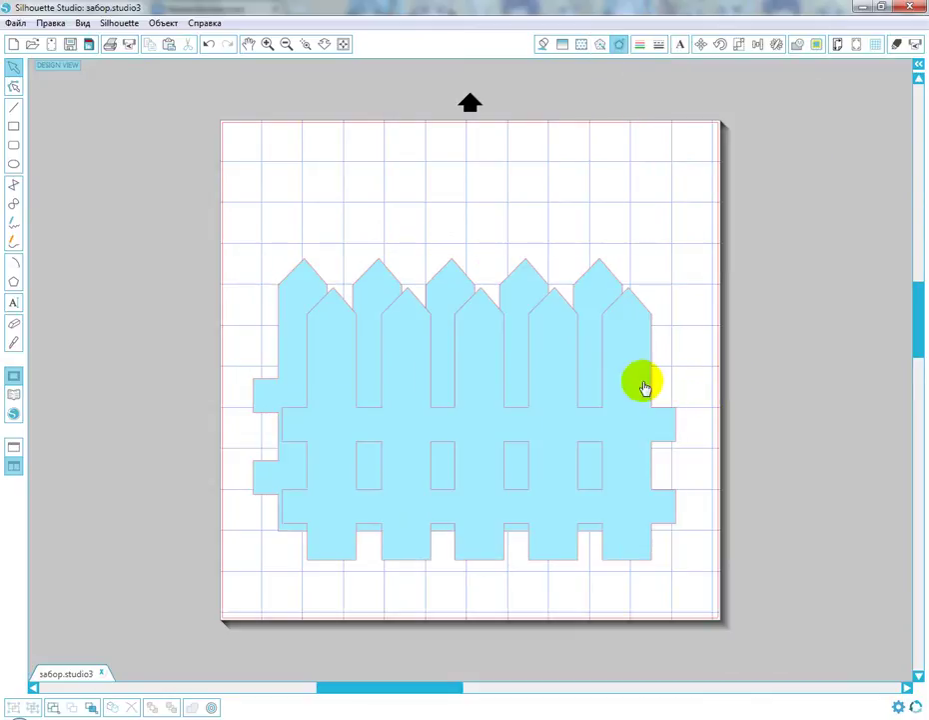
left_click_drag(643, 384, 349, 249)
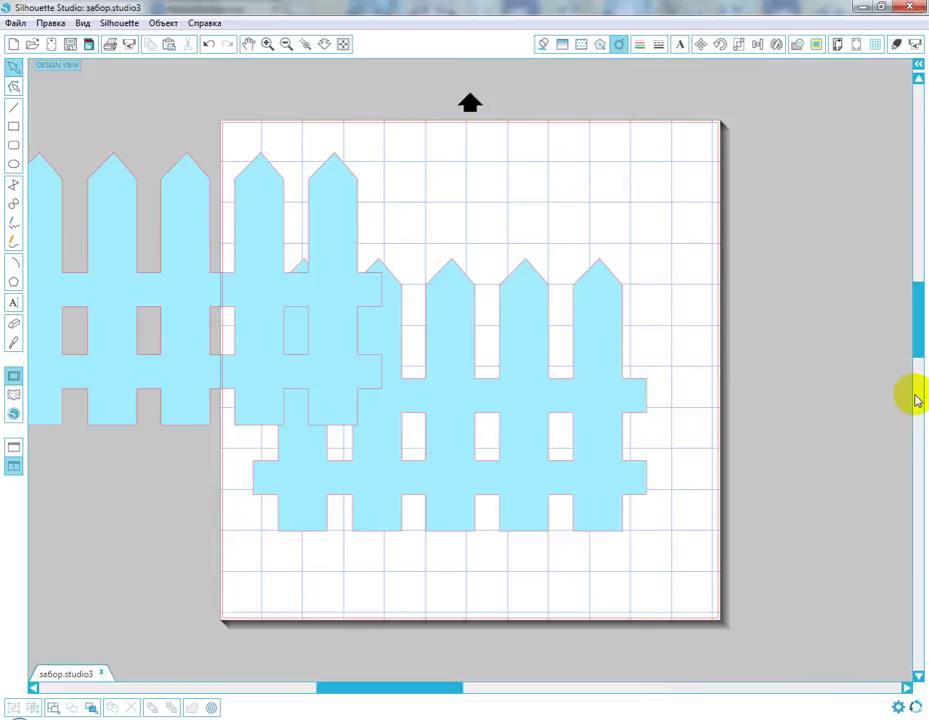
key("ctrl+z")
key("ctrl+z")
Duplicate the welded fence, shrink the copy to about 100 × 69 mm, and place it near the page's upper-left corner.
left_click(774, 343)
right_click(622, 345)
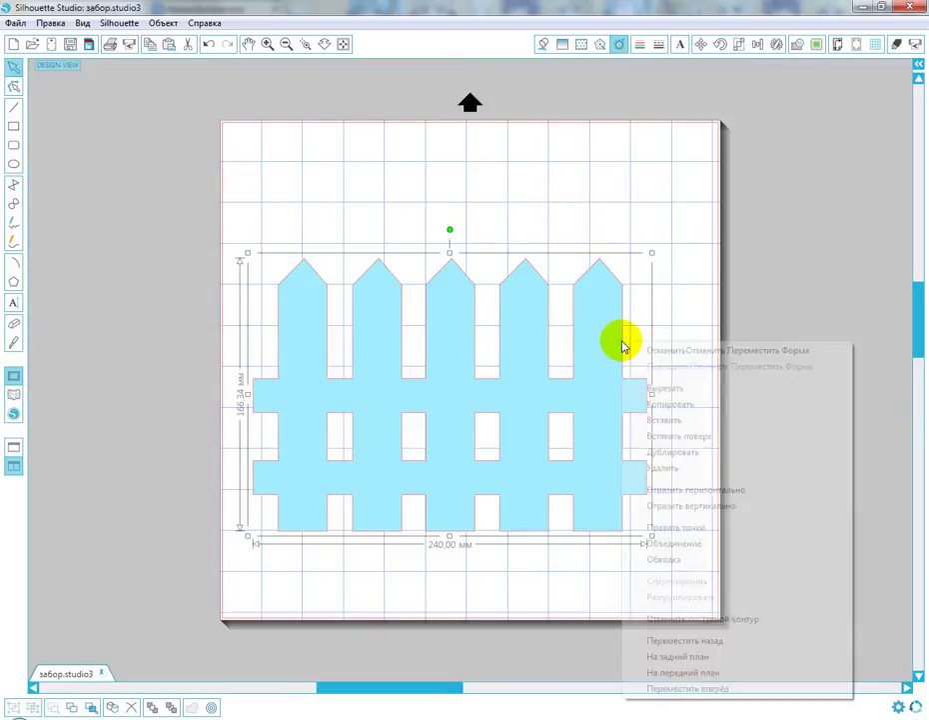
left_click(689, 459)
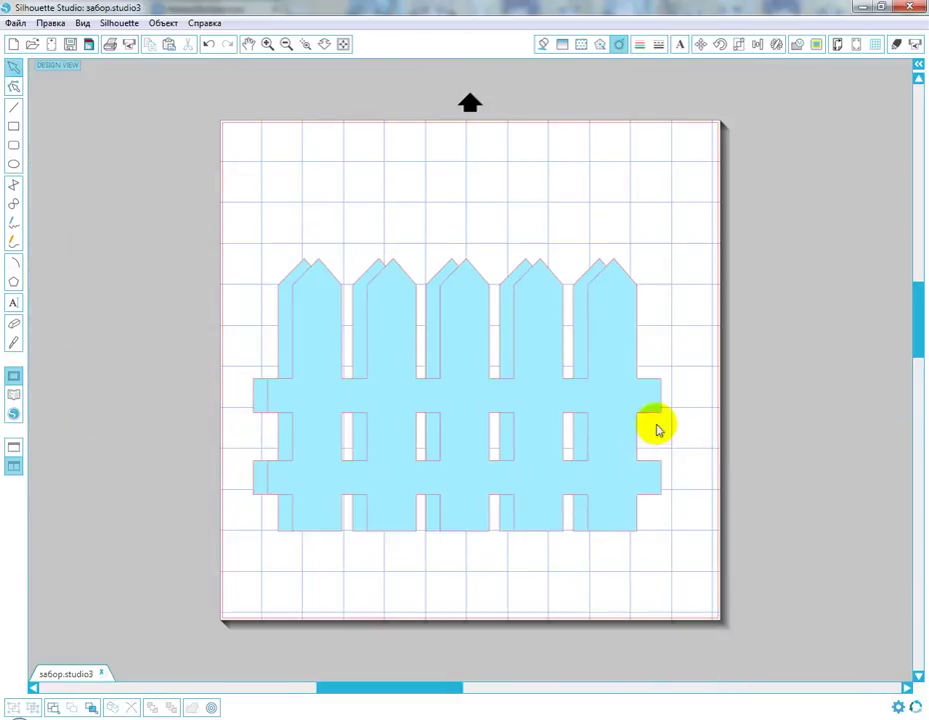
left_click_drag(584, 413, 744, 461)
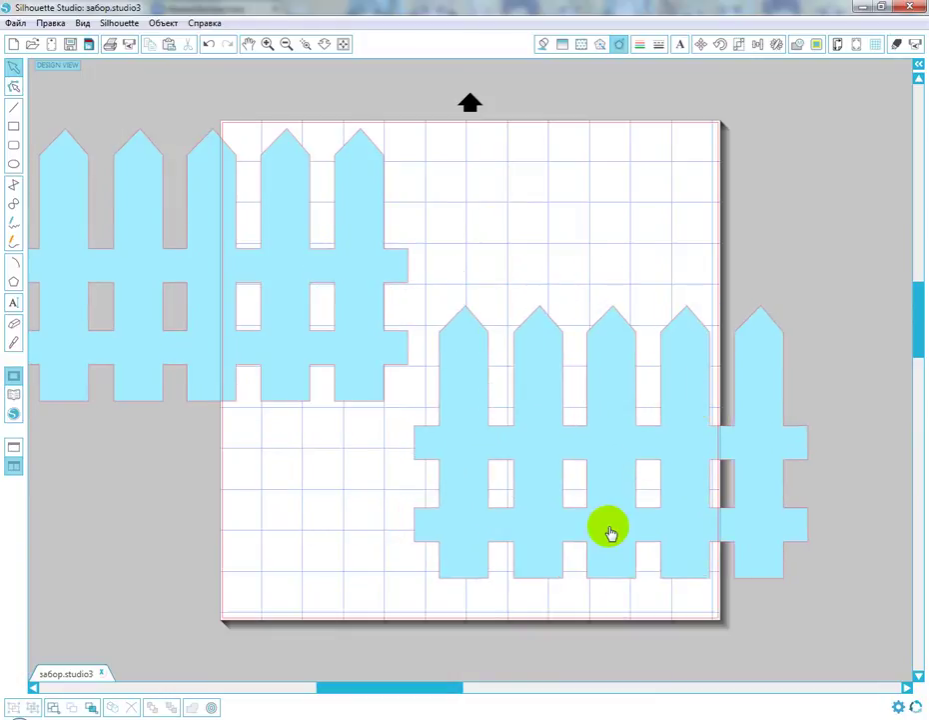
key("ctrl+z")
left_click_drag(621, 404, 499, 299)
left_click_drag(546, 150, 305, 299)
left_click_drag(259, 343, 395, 192)
Shrink the large fence to about 170 × 118 mm, and position it below the small fence.
left_click(400, 359)
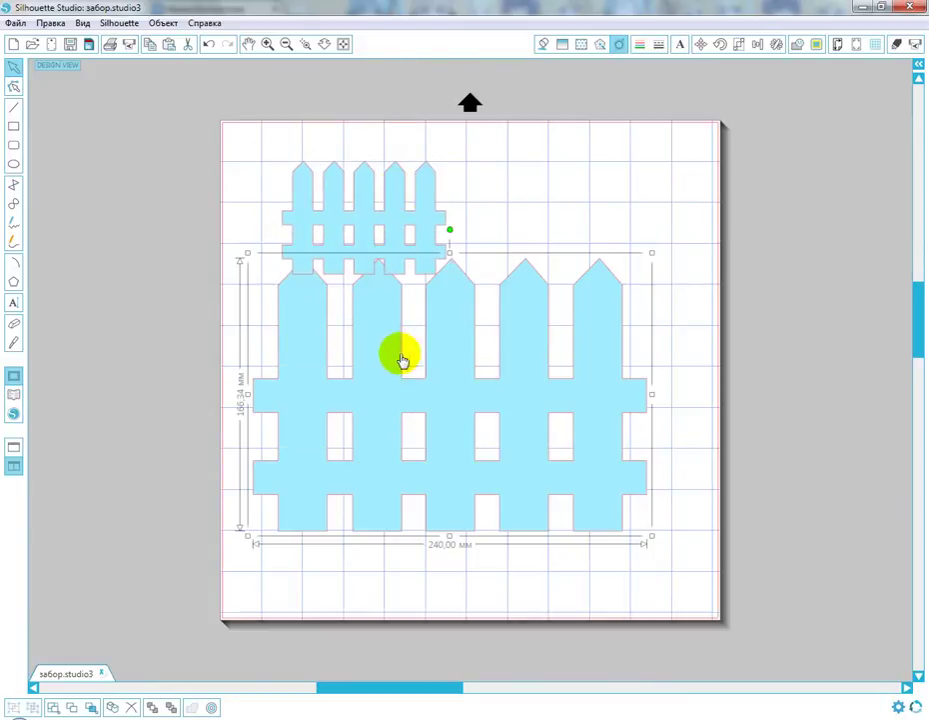
left_click_drag(604, 305, 613, 375)
left_click_drag(680, 318, 593, 376)
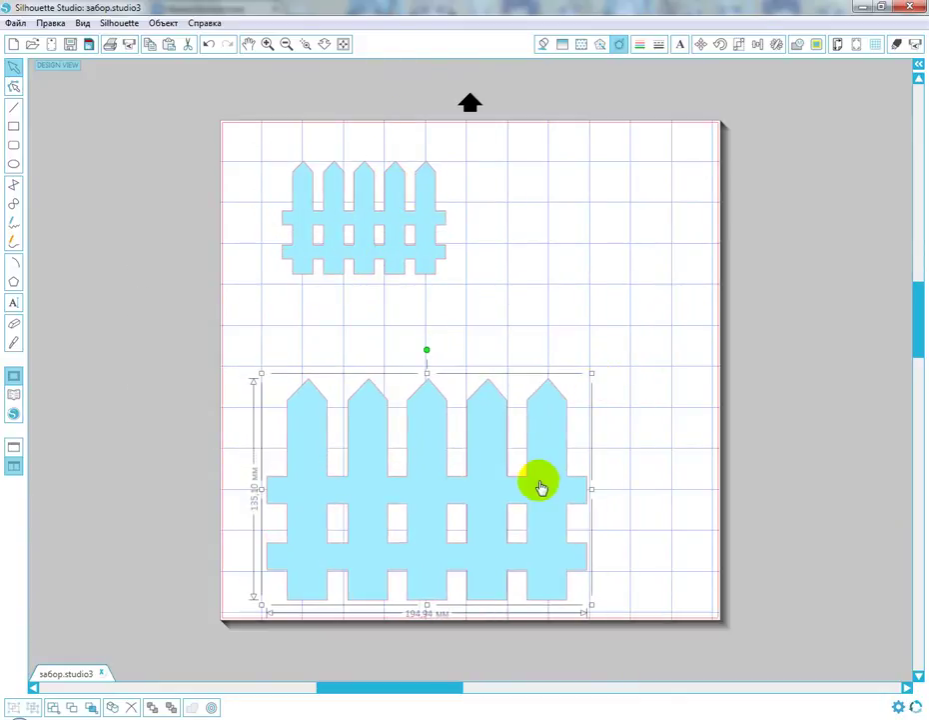
left_click_drag(540, 483, 554, 403)
left_click_drag(610, 293, 573, 328)
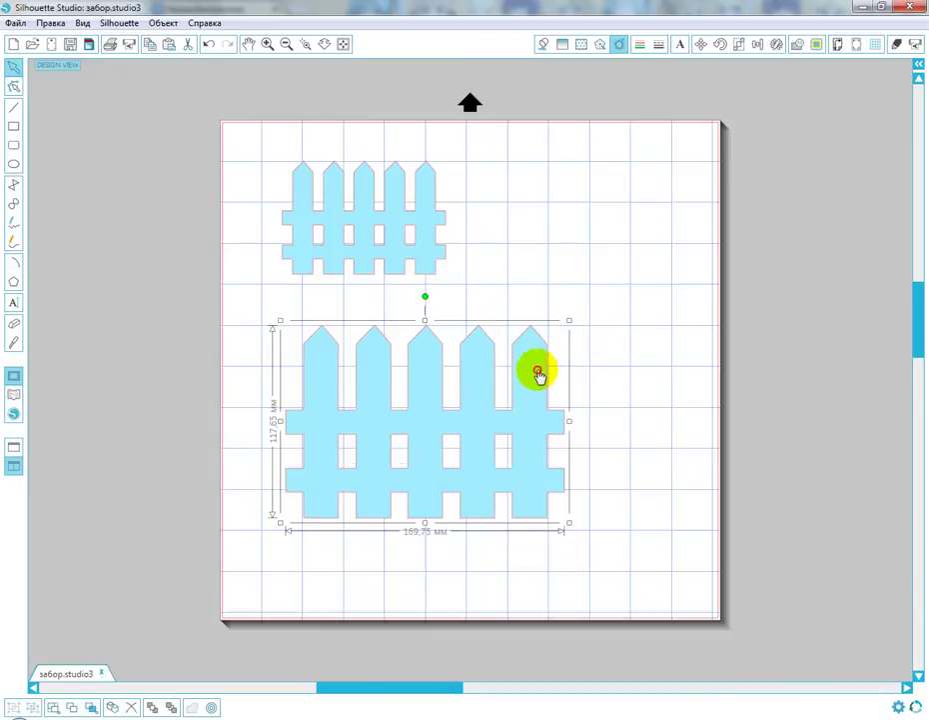
left_click_drag(540, 374, 537, 358)
Move the small fence slightly down and right, just above the larger fence.
left_click(435, 237)
mouse_move(430, 233)
left_mouse_down()
mouse_move(452, 235)
mouse_move(439, 225)
left_mouse_up()
left_click(513, 220)
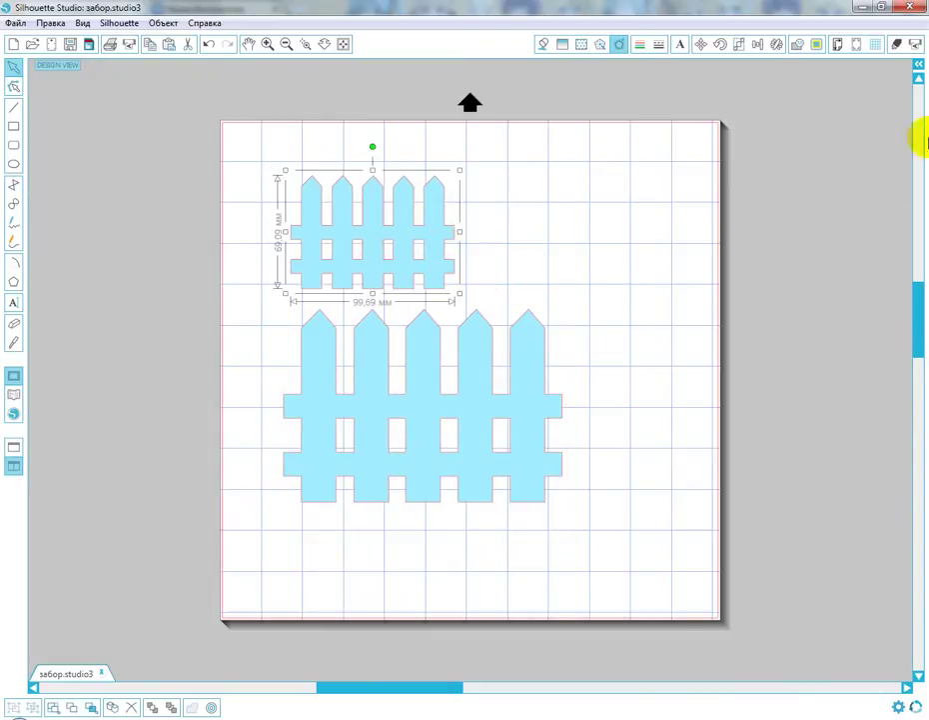
Check the cut settings and the send-to-Silhouette page, and expand the advanced (Расширенные) cut options.
left_click(896, 46)
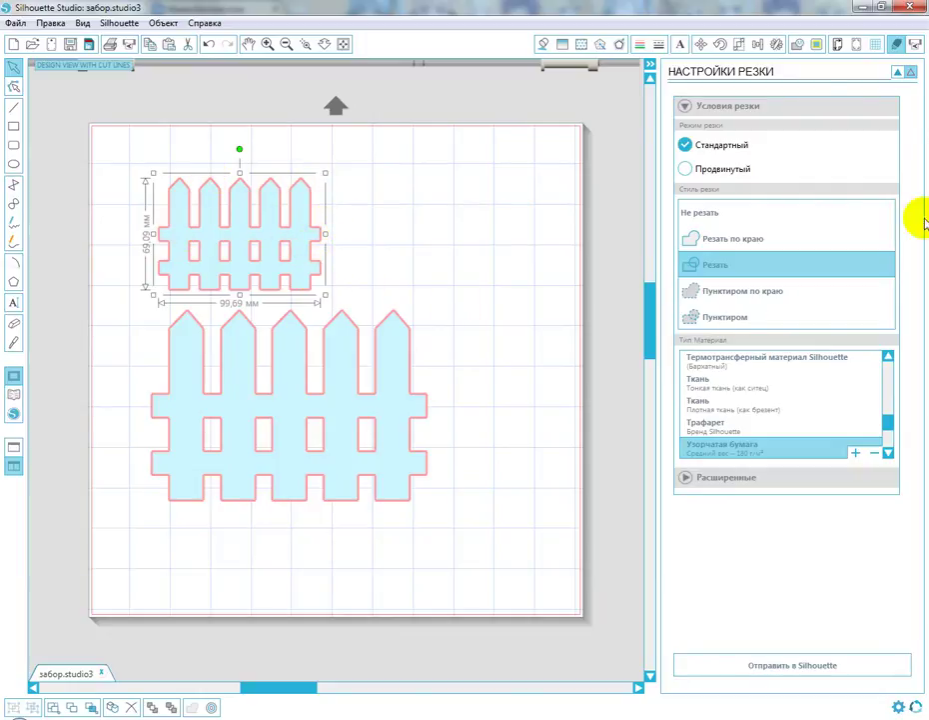
left_click(916, 46)
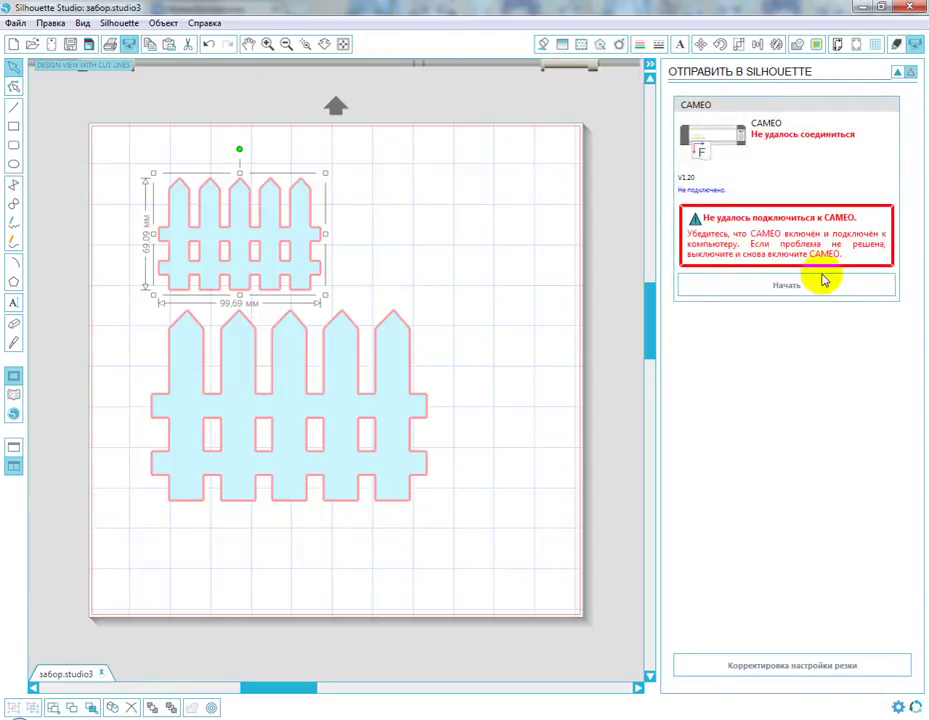
left_click(898, 45)
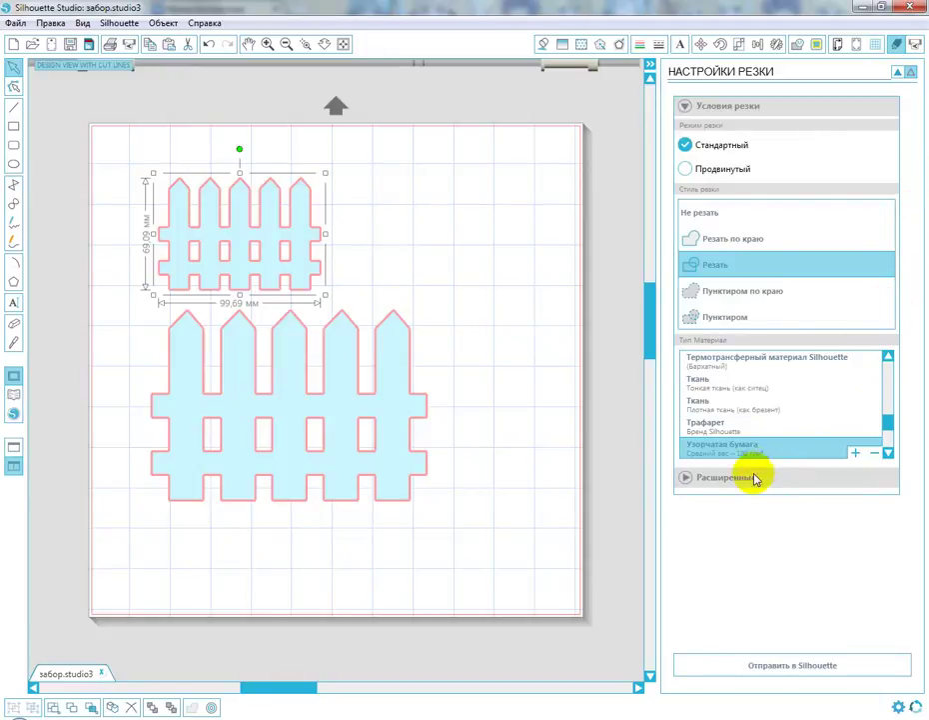
left_click(824, 481)
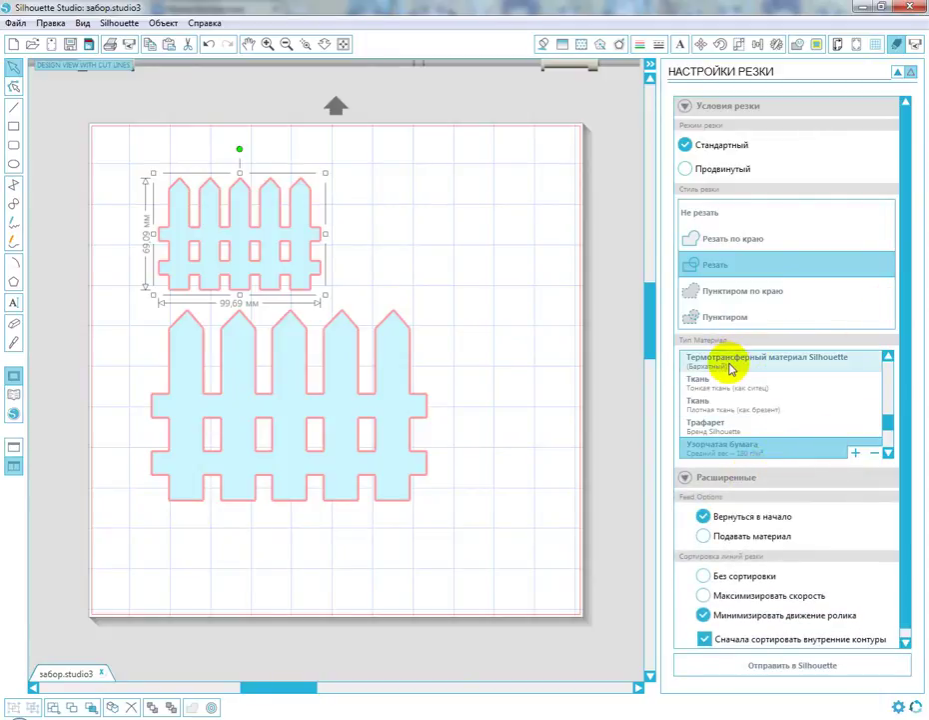
Set the cutting material type to Открыточная бумага.
scroll(762, 405, "down", 2)
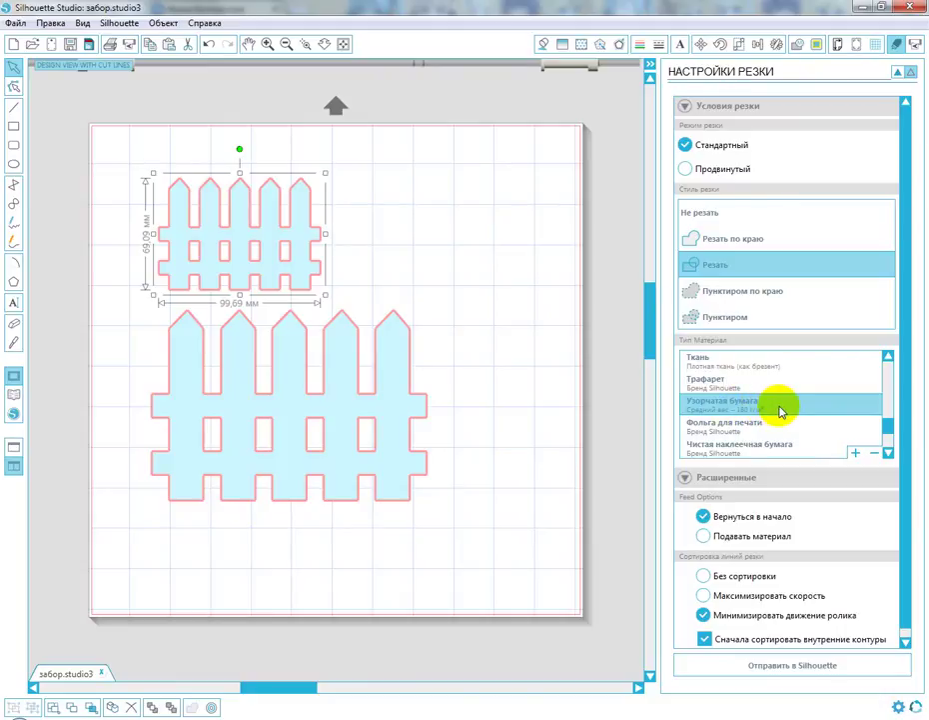
scroll(776, 427, "down", 4)
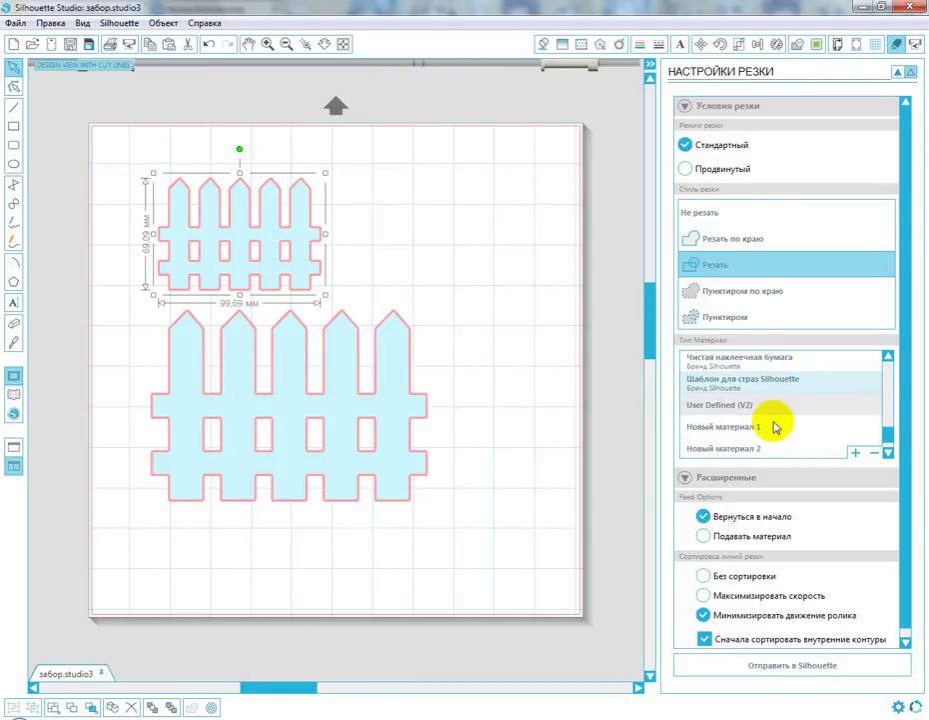
scroll(775, 427, "up", 10)
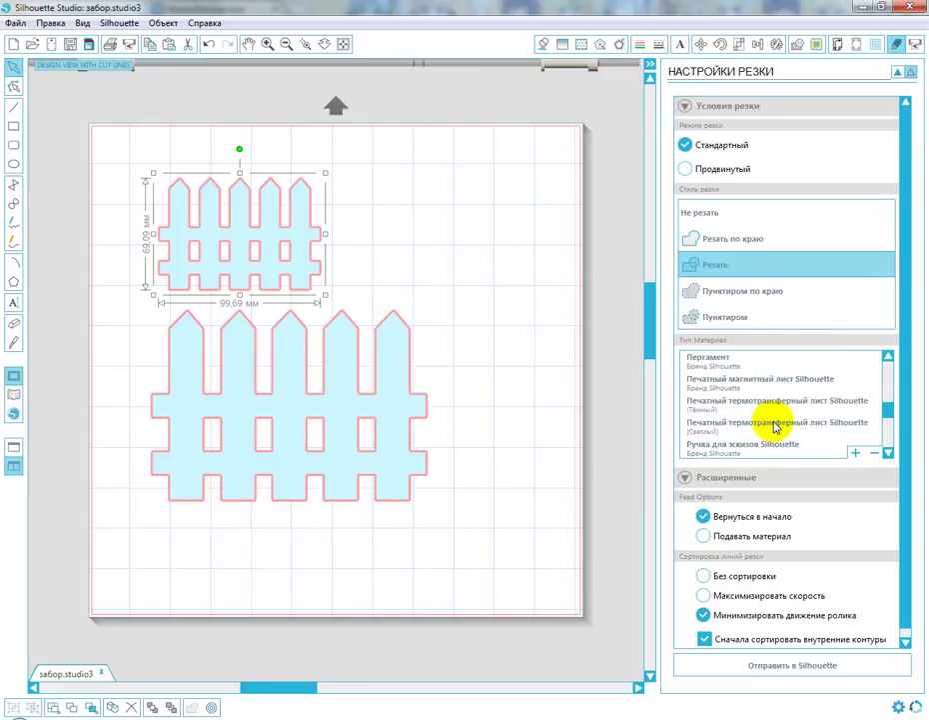
scroll(775, 426, "up", 2)
left_click(757, 390)
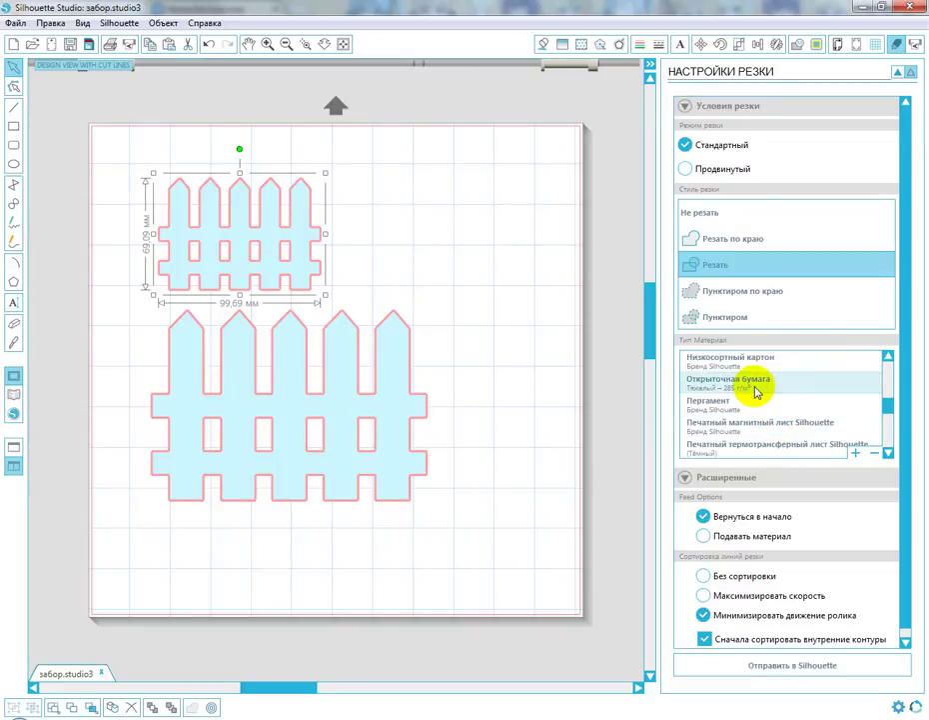
left_click(742, 391)
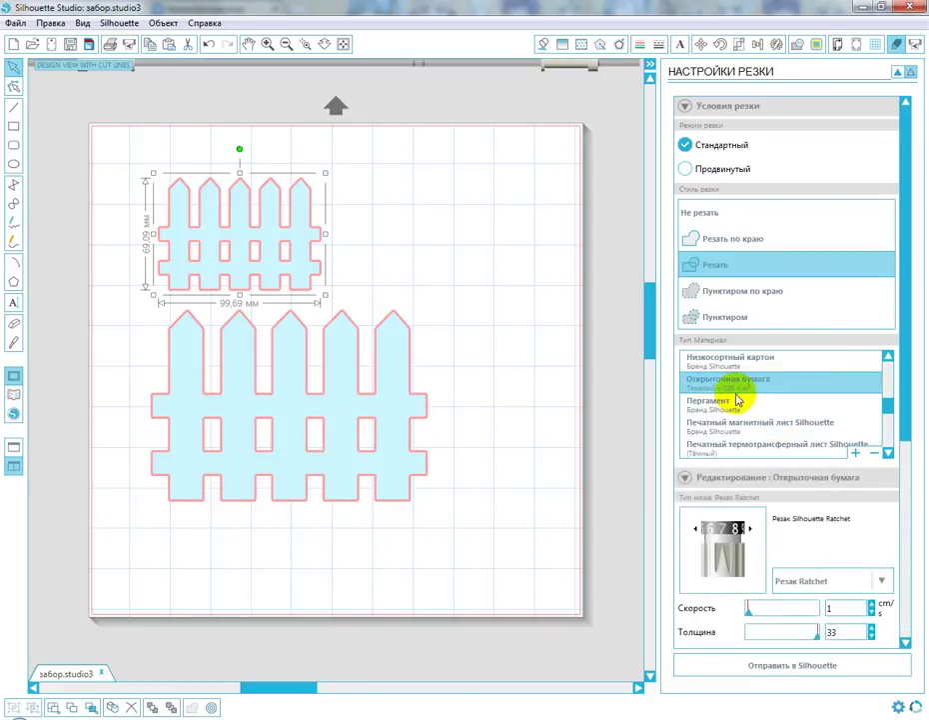
Look through the material list and set the cutting material type to Бумага для временных татуировок Silhouette.
scroll(887, 407, "down", 2)
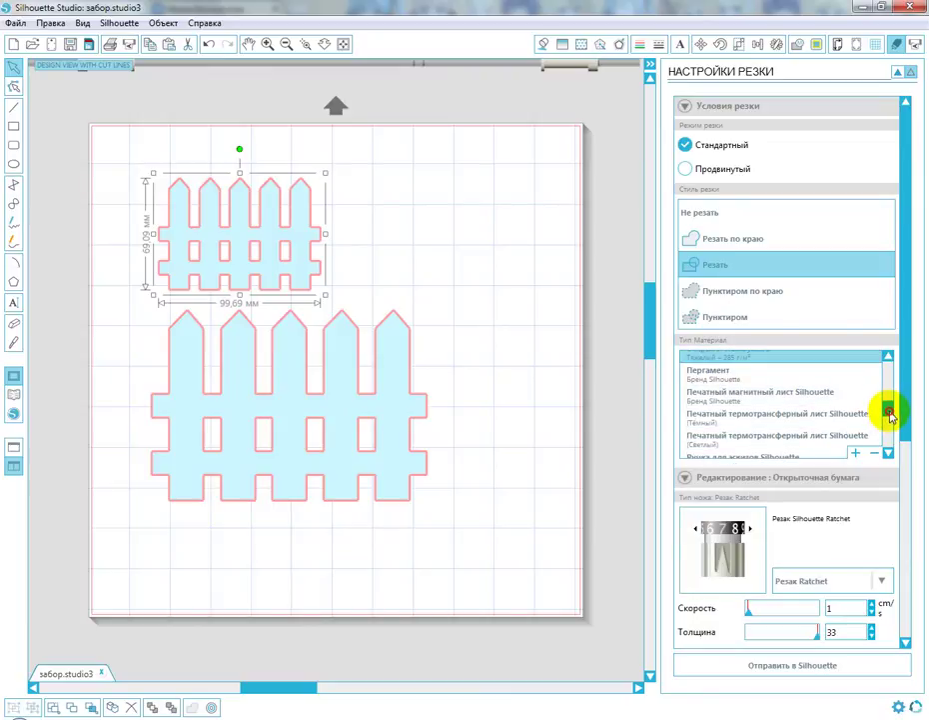
scroll(889, 403, "up", 7)
scroll(889, 400, "up", 5)
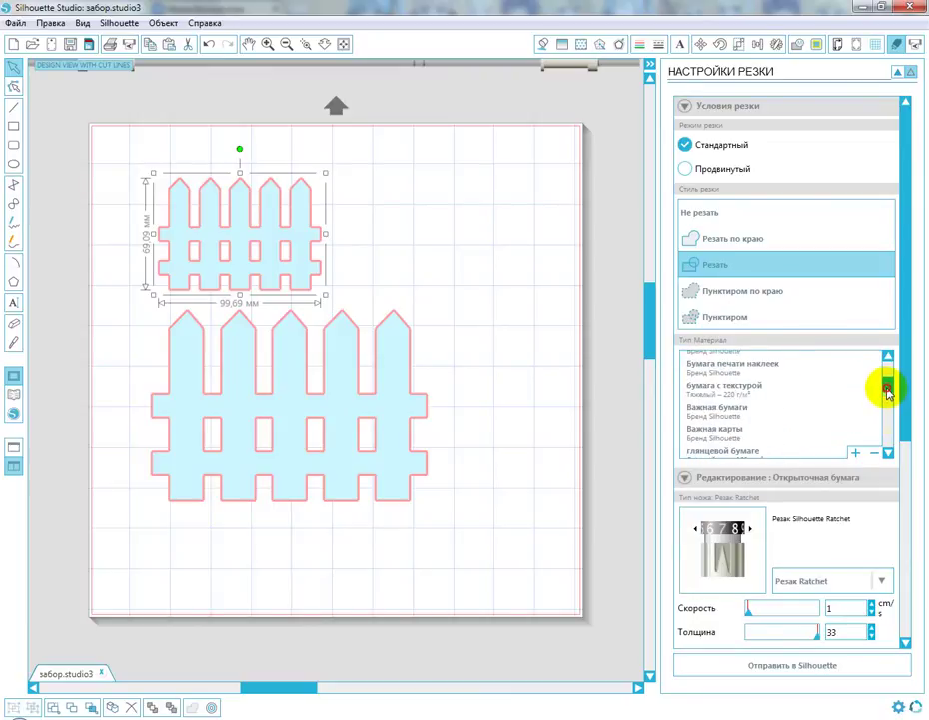
scroll(887, 392, "up", 2)
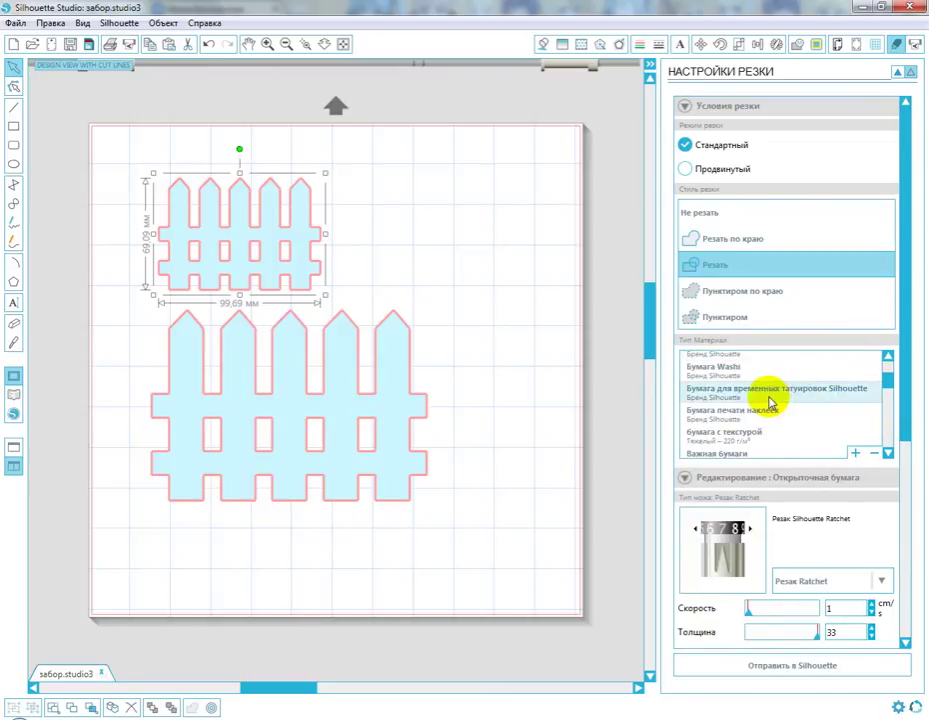
left_click(771, 402)
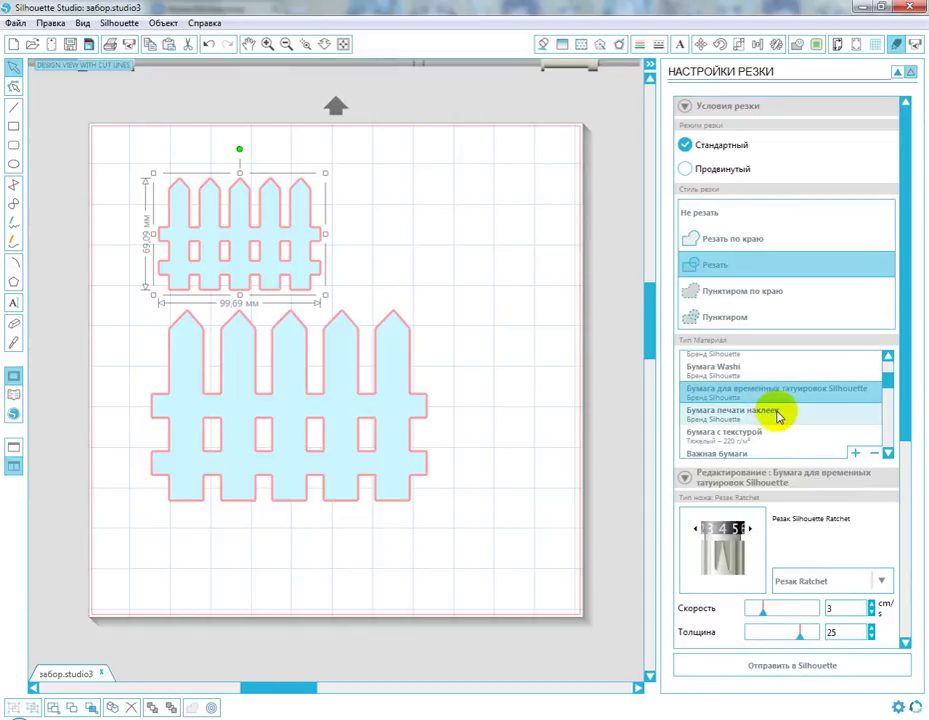
Set the material type to глянцевой бумаге, raise the Ratchet blade depth, review the remaining cut options, and close the cut settings.
scroll(781, 418, "down", 2)
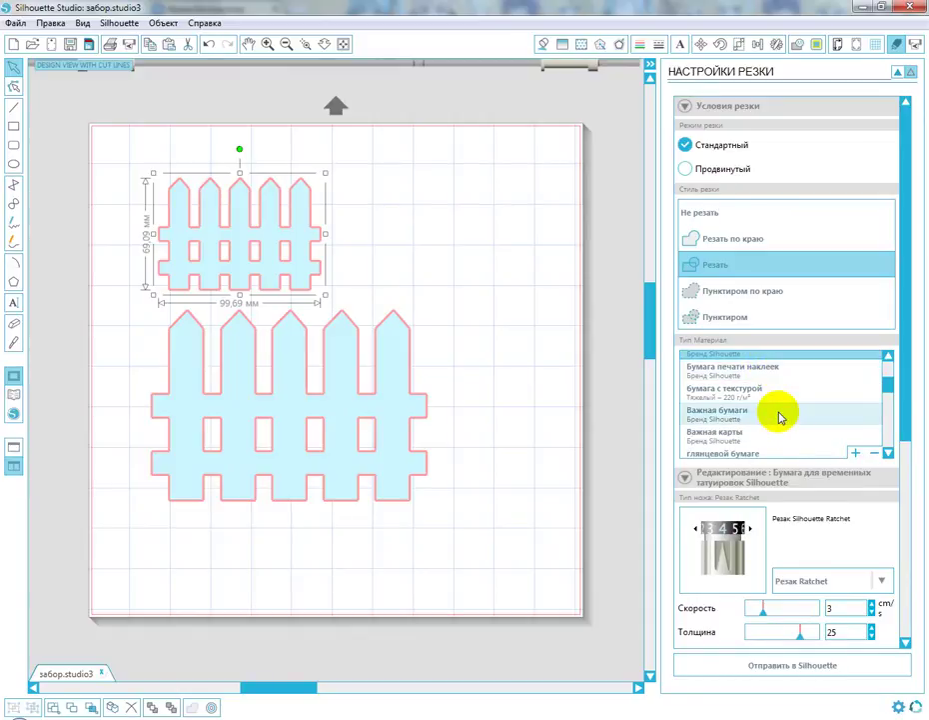
scroll(781, 417, "down", 2)
left_click(774, 418)
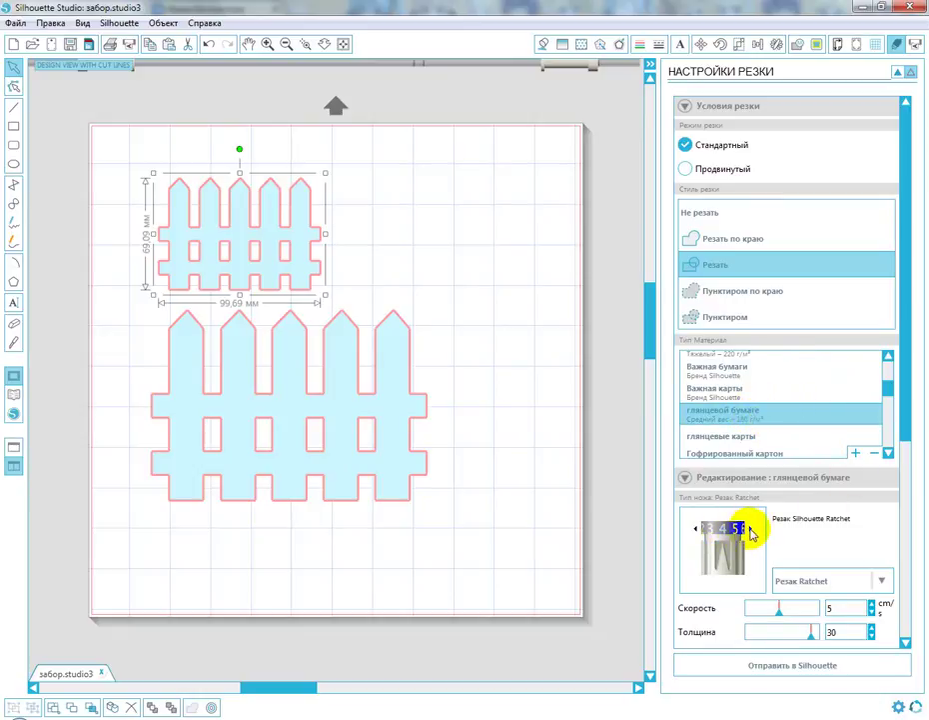
scroll(849, 565, "down", 2)
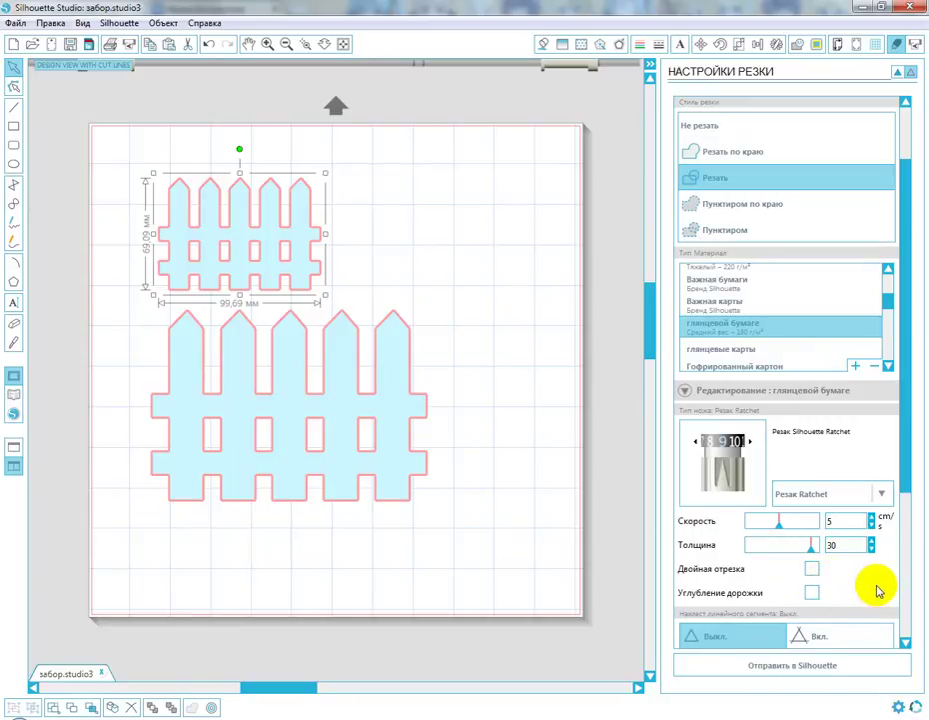
scroll(875, 610, "down", 1)
scroll(850, 665, "down", 3)
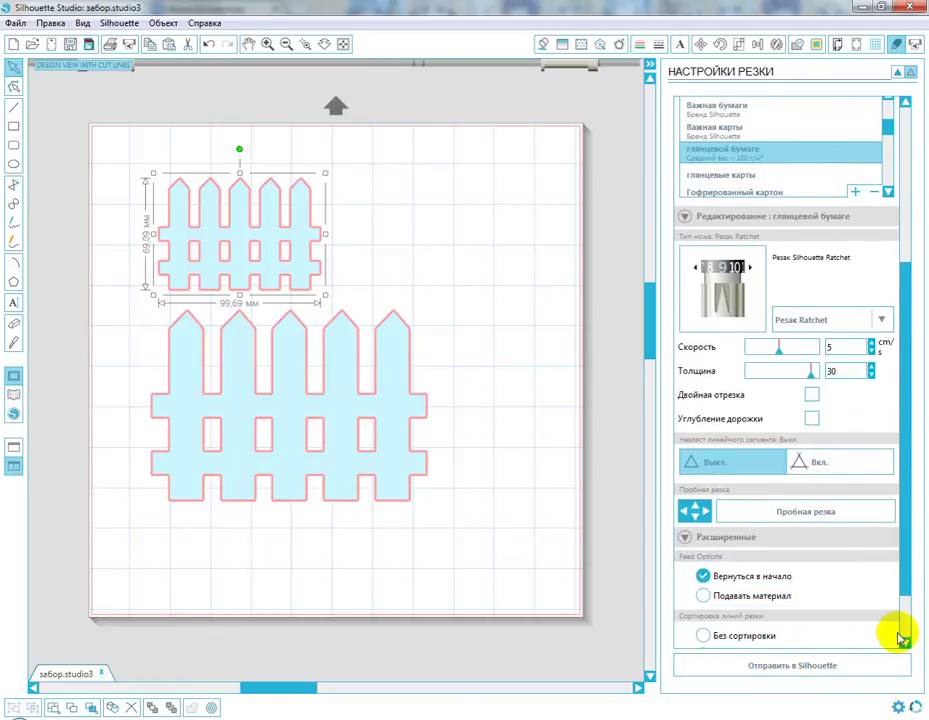
left_click(650, 68)
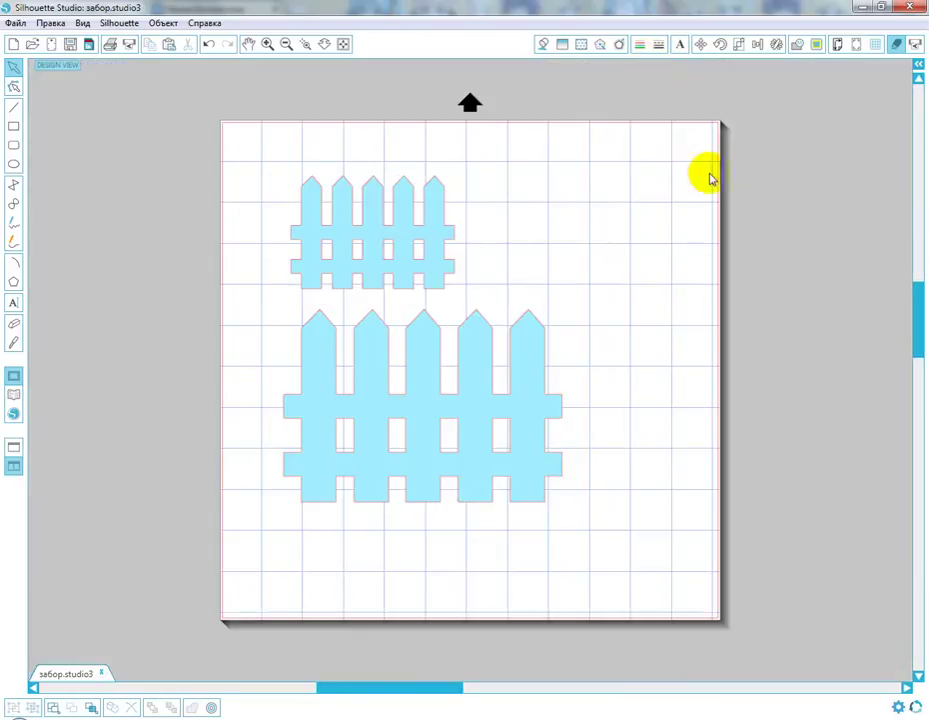
Save the fence document and also save it to the library.
left_click(15, 22)
left_click(27, 121)
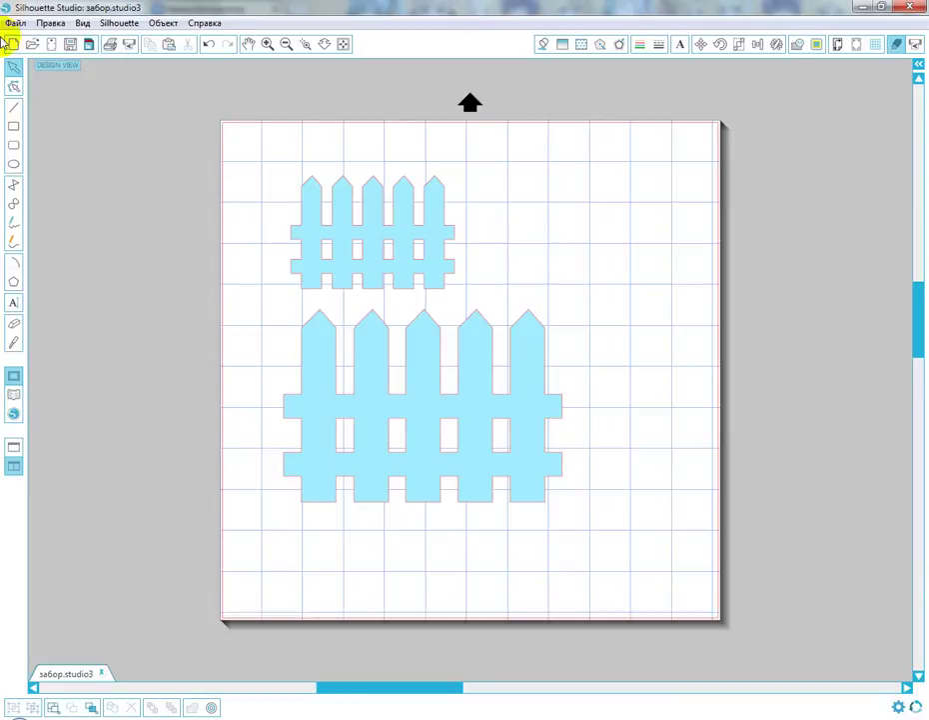
left_click(16, 22)
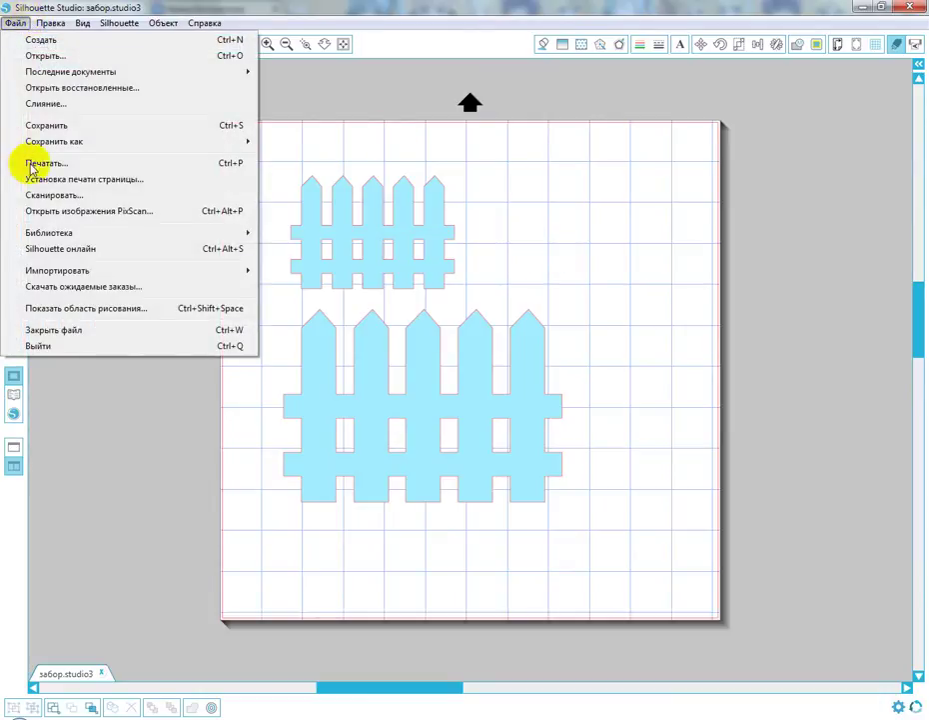
mouse_move(52, 141)
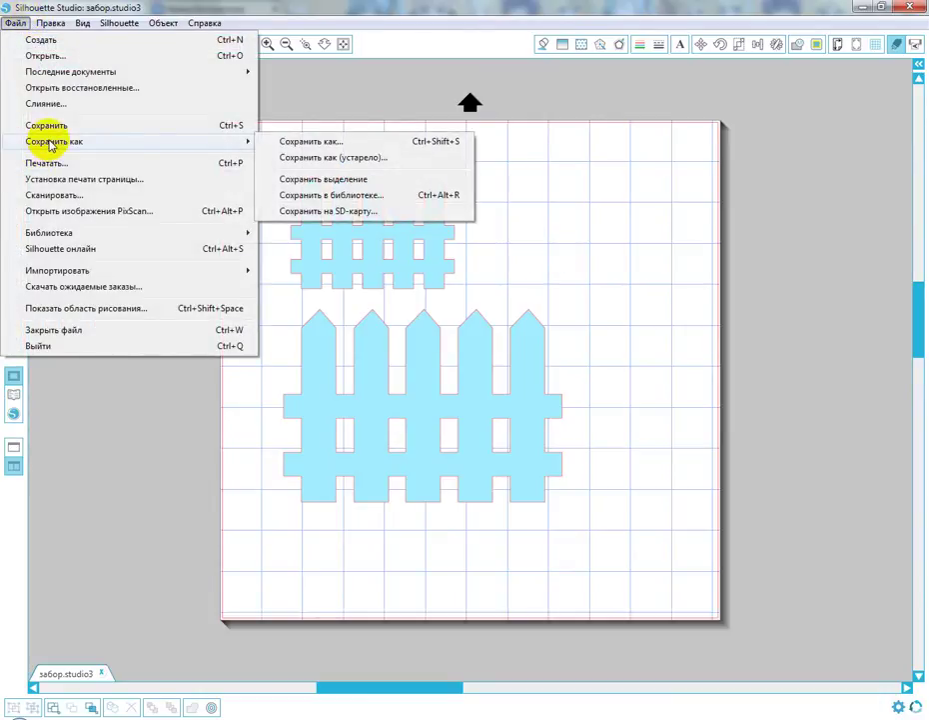
left_click(350, 197)
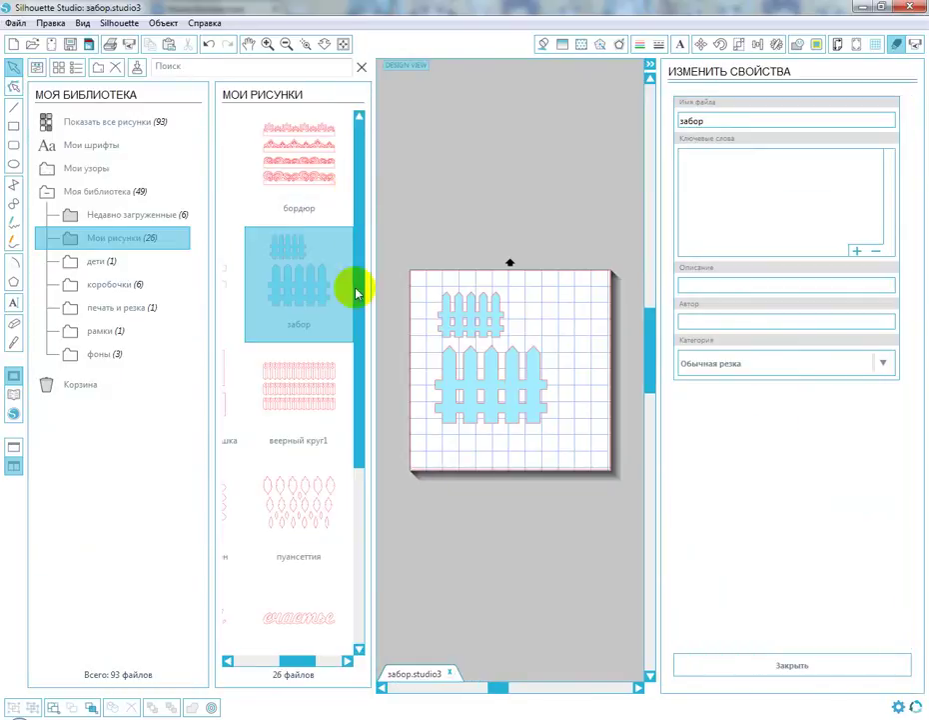
Move the saved забор drawing from Мои рисунки into the коробочки library folder and open that folder.
left_click(293, 305)
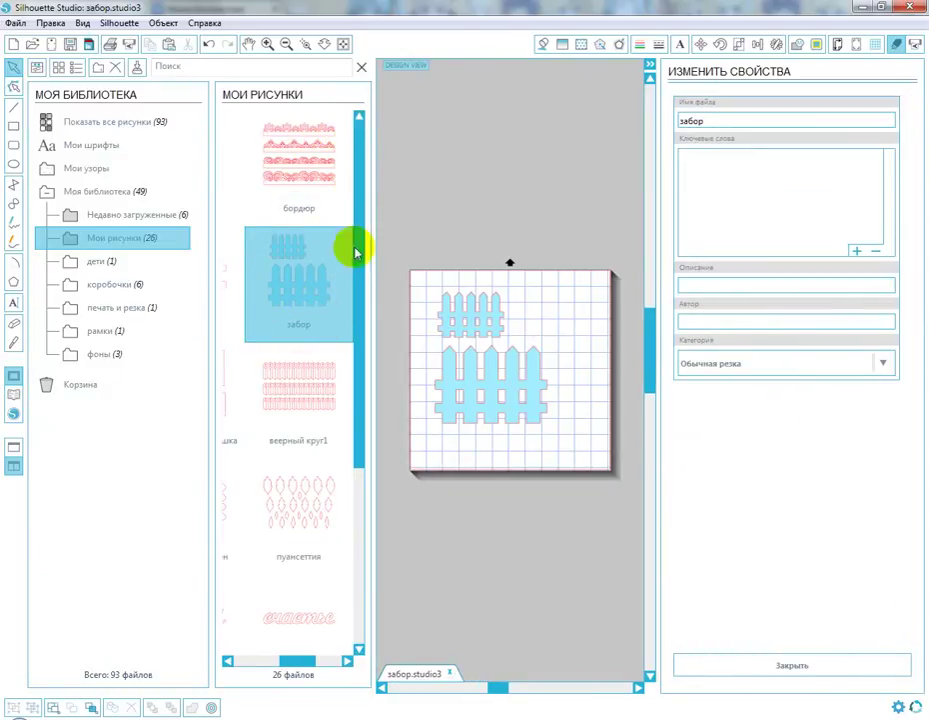
left_click(338, 201)
left_click(316, 330)
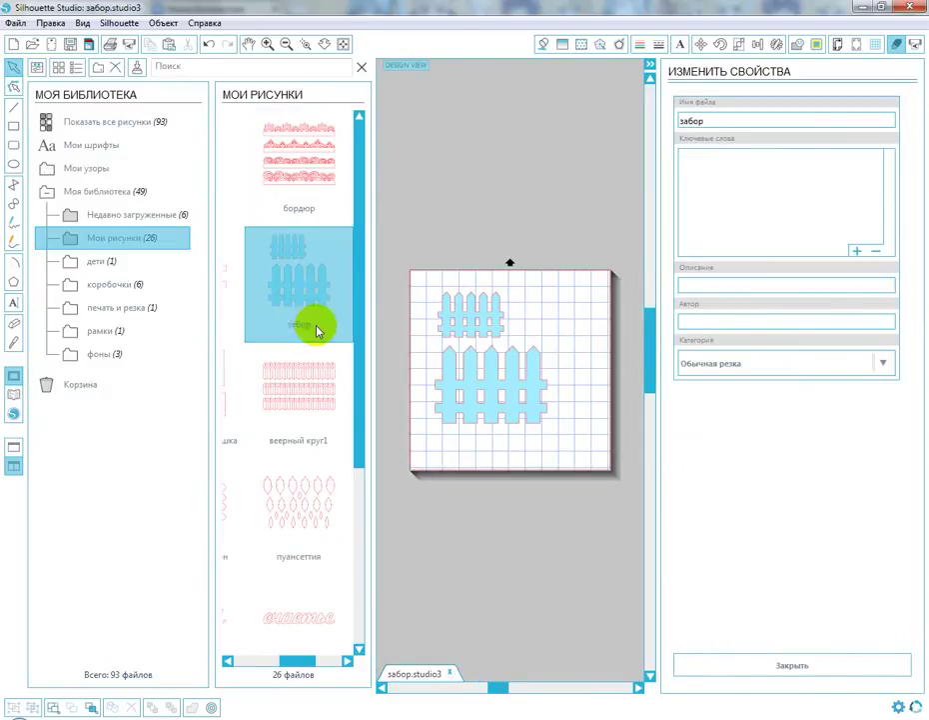
left_click_drag(316, 297, 120, 286)
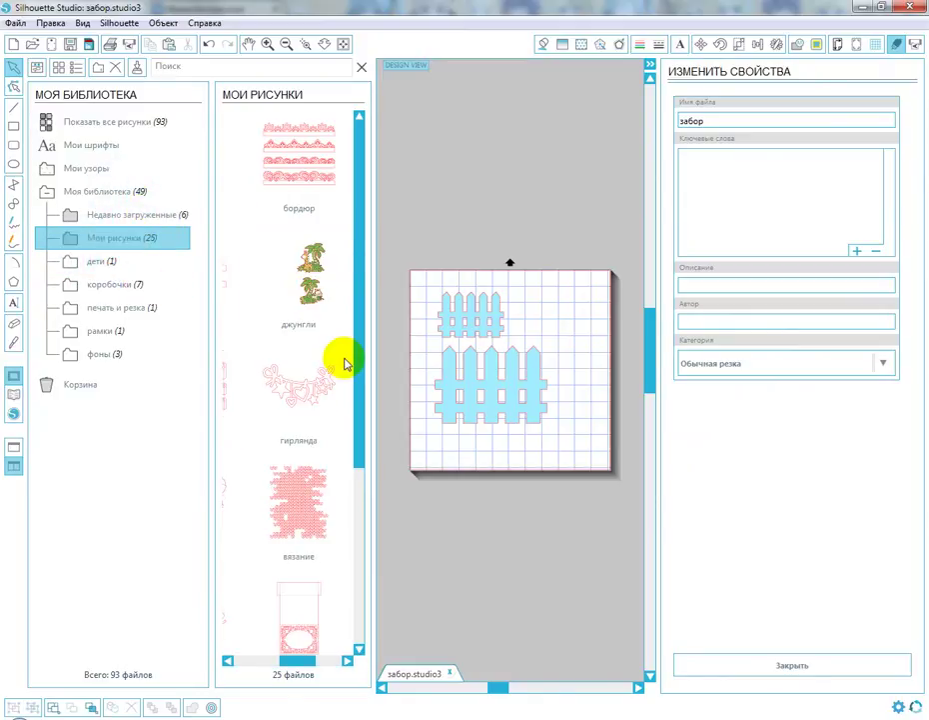
left_click(110, 284)
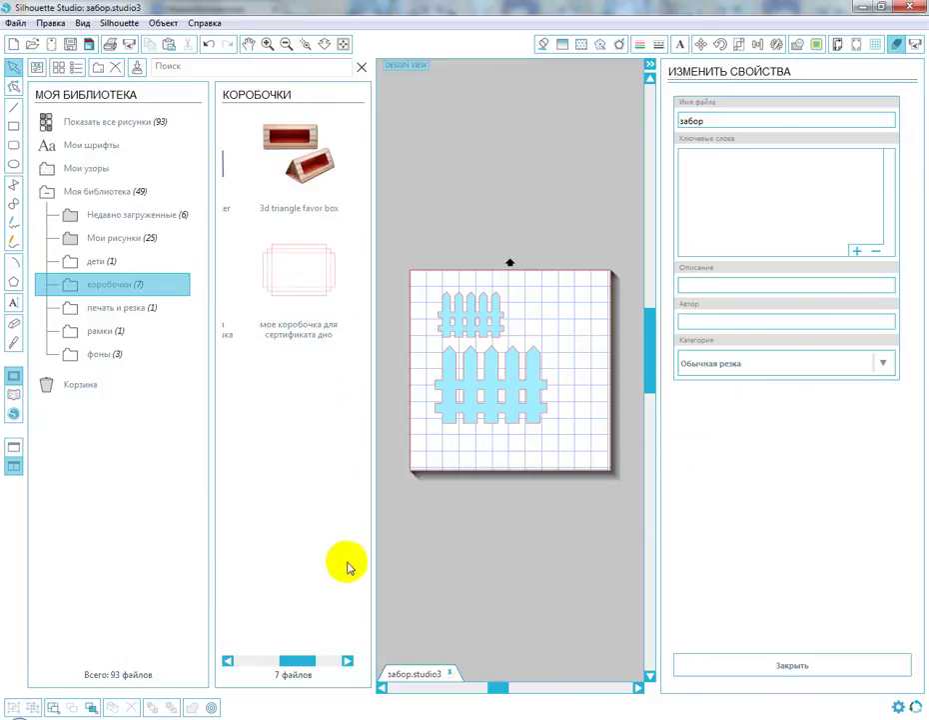
Return the забор drawing from коробочки to the Мои рисунки folder and open that folder.
left_click_drag(290, 659, 245, 660)
left_click(284, 285)
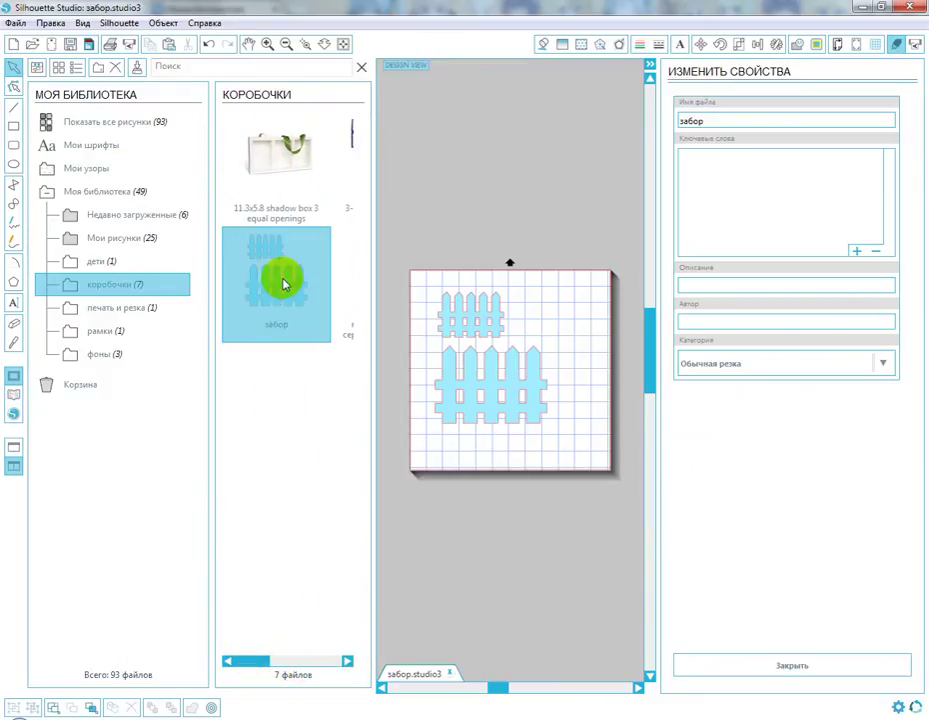
left_click_drag(283, 285, 145, 238)
left_click(152, 240)
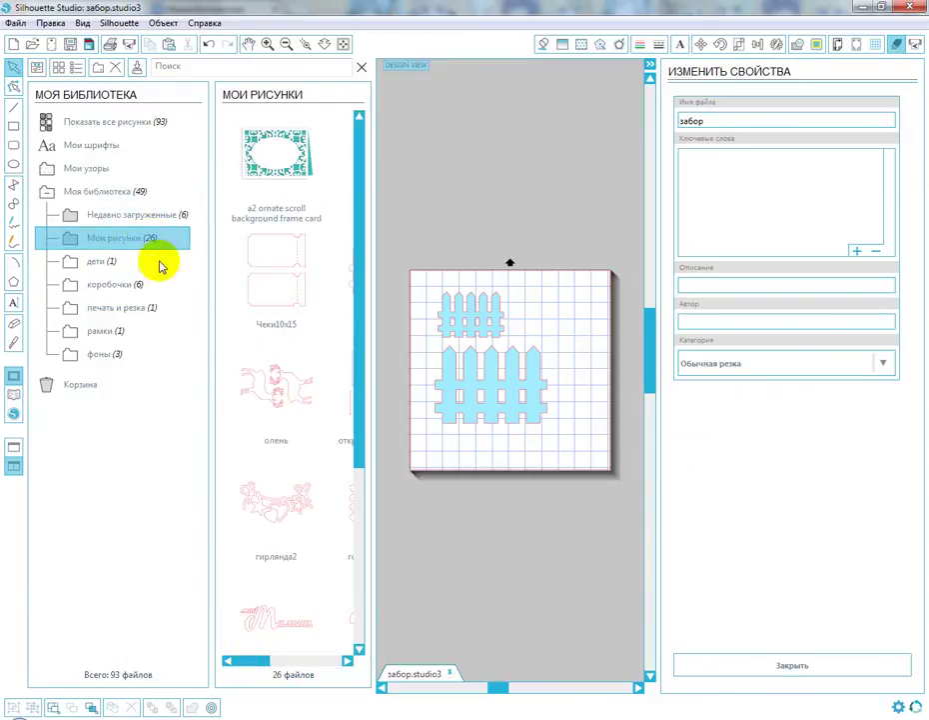
Enlarge the library view and look through the drawings stored in Мои рисунки.
left_click_drag(196, 277, 136, 281)
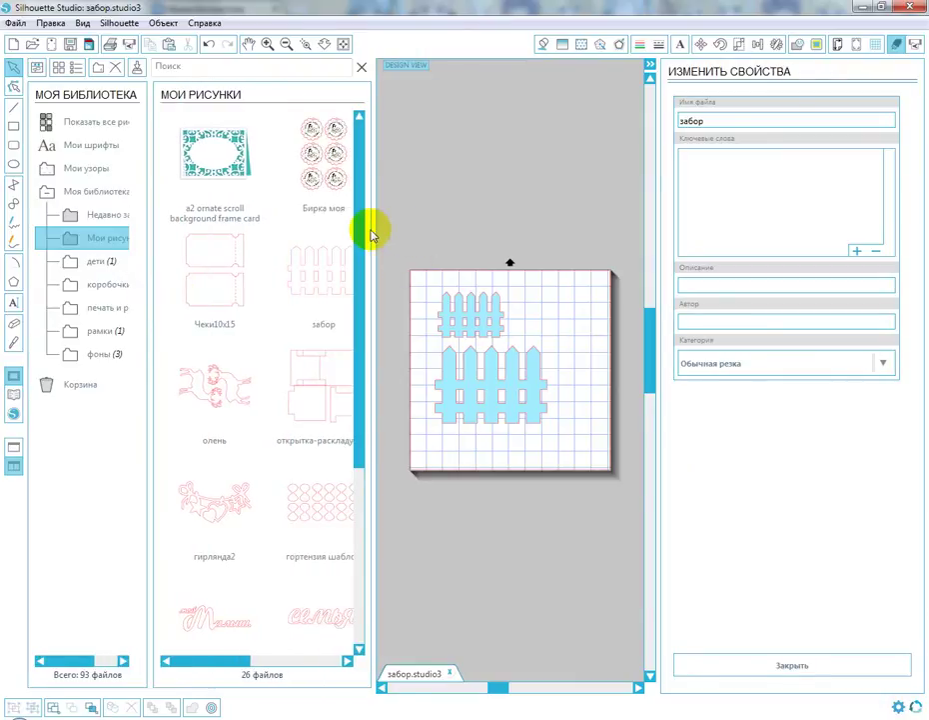
left_click_drag(375, 229, 516, 237)
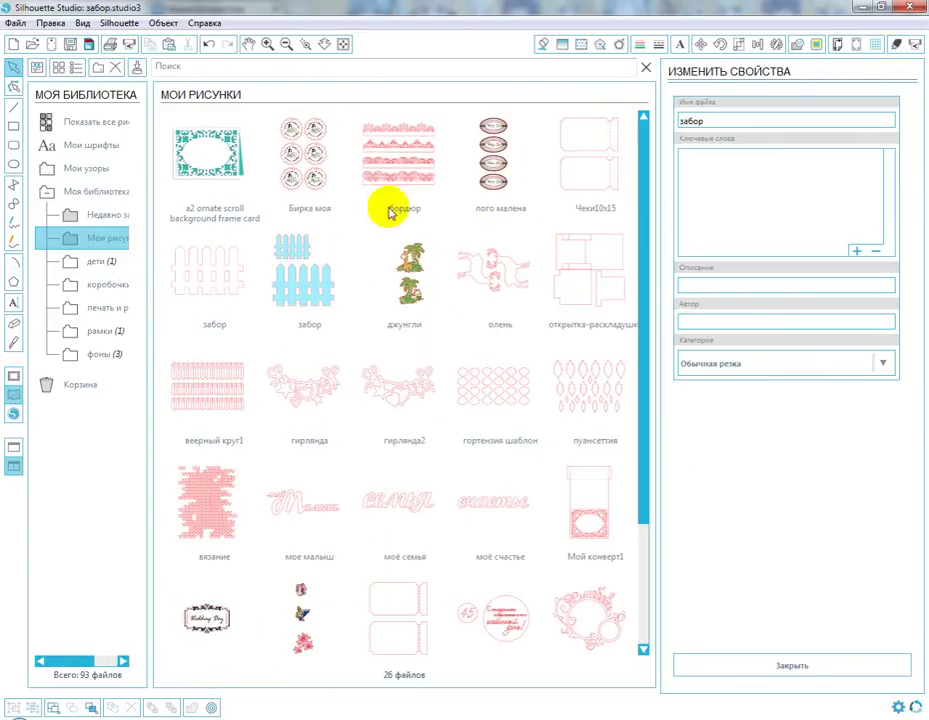
left_click(444, 290)
left_click(504, 328)
scroll(504, 344, "down", 3)
left_click(503, 370)
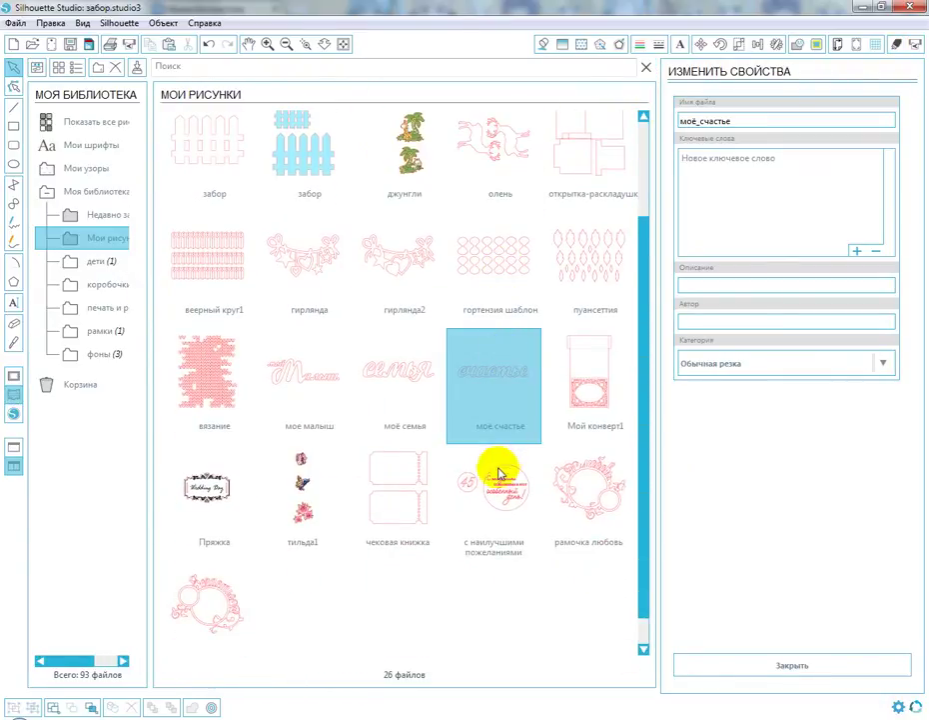
scroll(498, 473, "down", 1)
left_click(497, 469)
scroll(235, 442, "up", 5)
Check the Недавно загруженные and Мои рисунки folders, and close the library to return to the full design page.
left_click(108, 214)
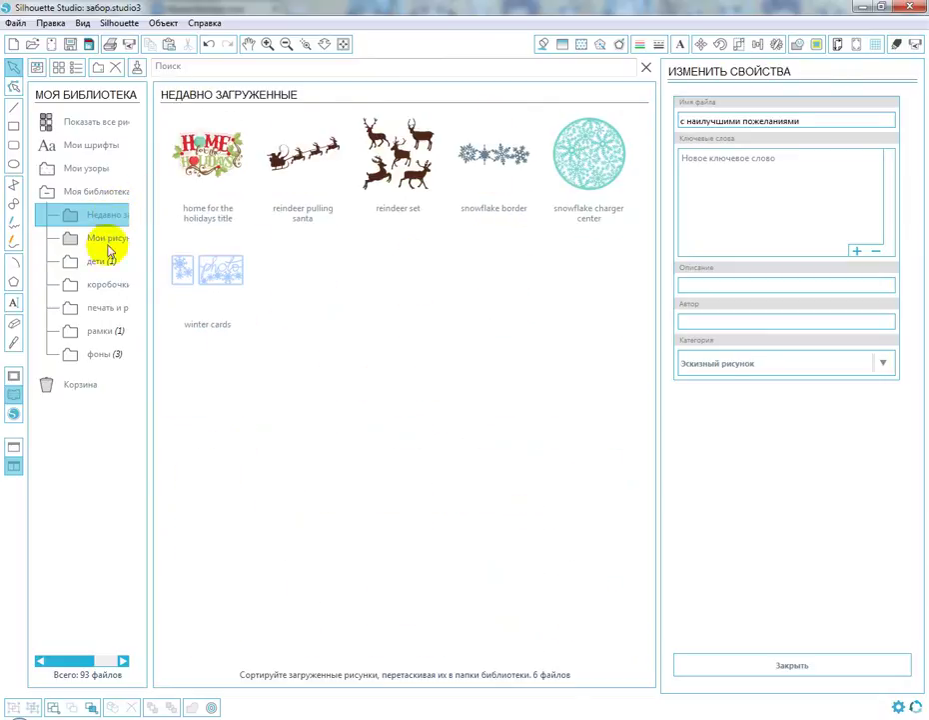
left_click(109, 239)
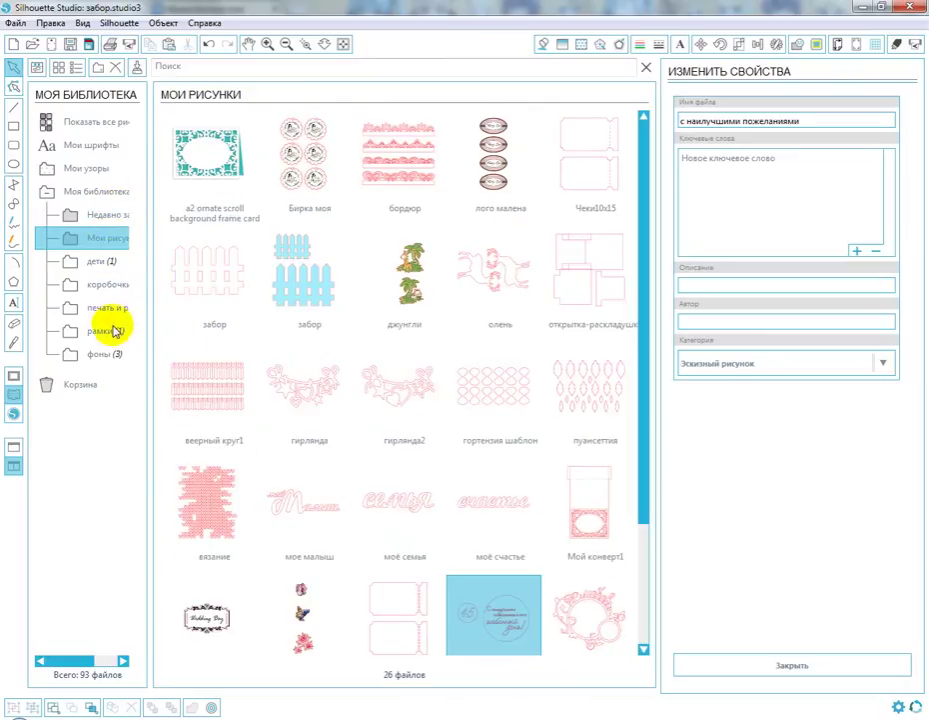
left_click(648, 66)
left_click(650, 65)
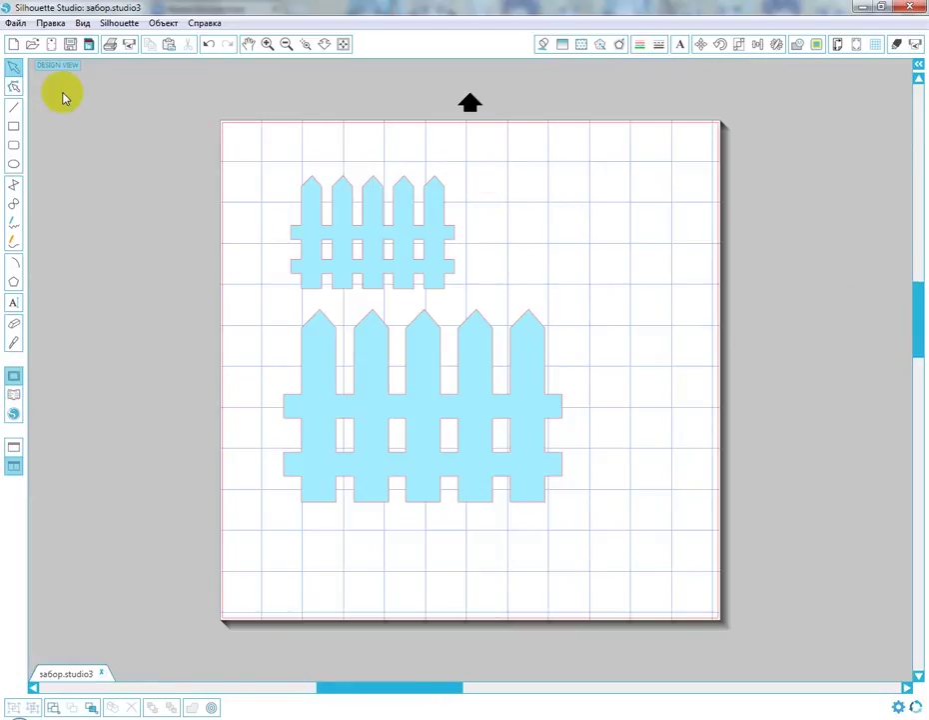
Move the small fence right and slightly up so it sits roughly centred above the large fence, and deselect it.
left_click(325, 212)
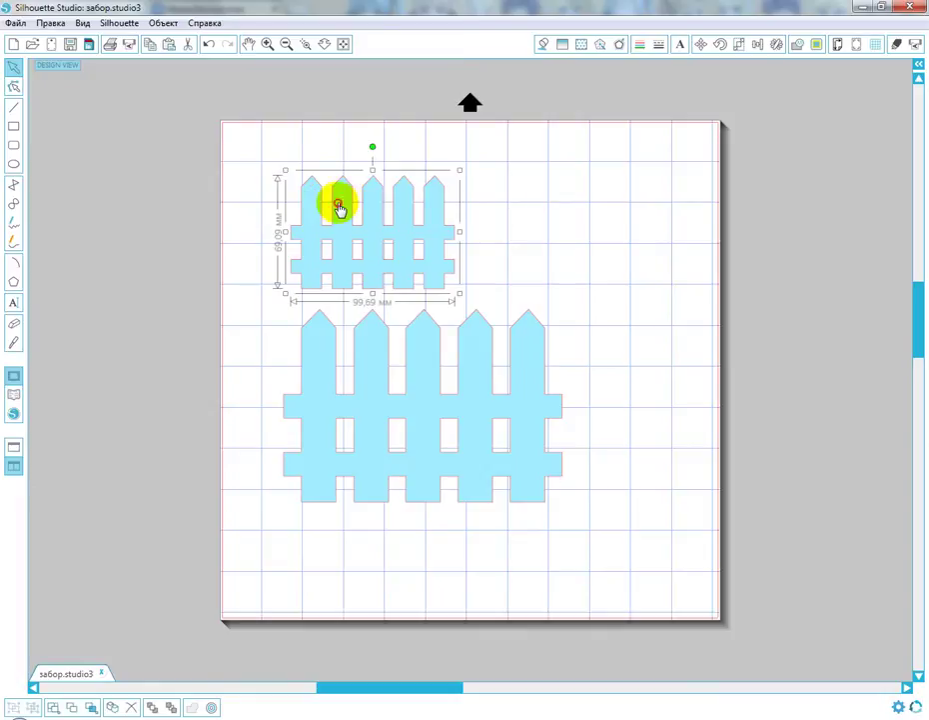
left_click_drag(338, 207, 387, 200)
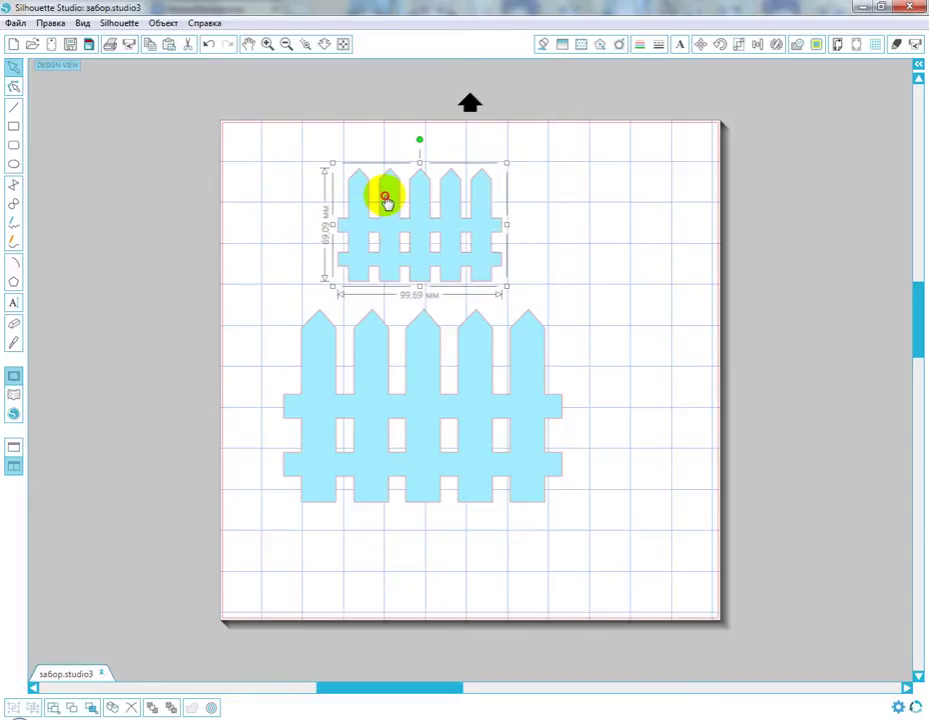
left_click(327, 193)
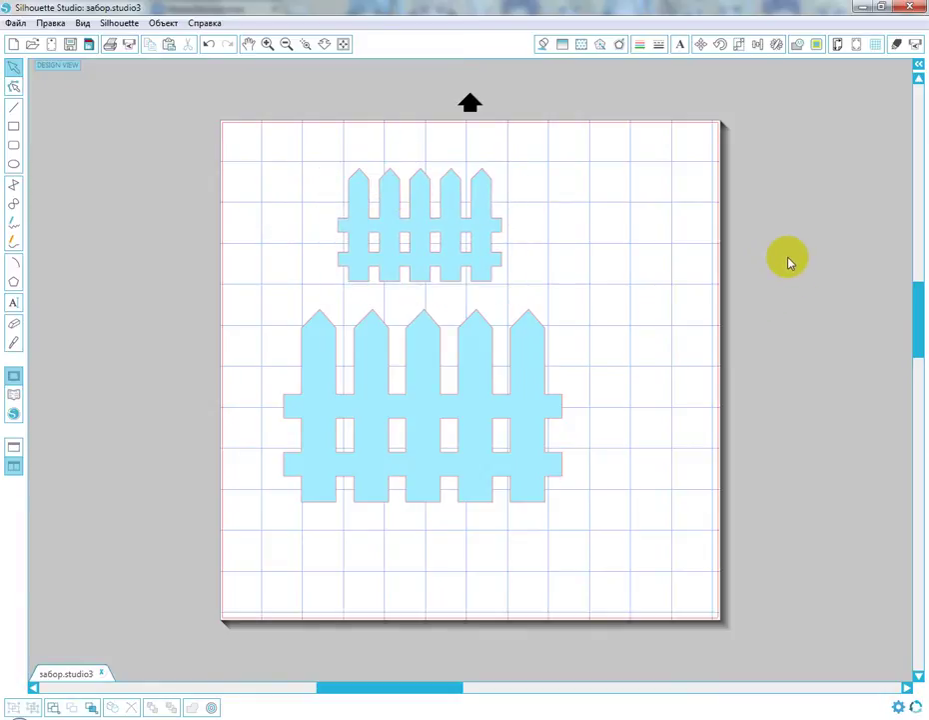